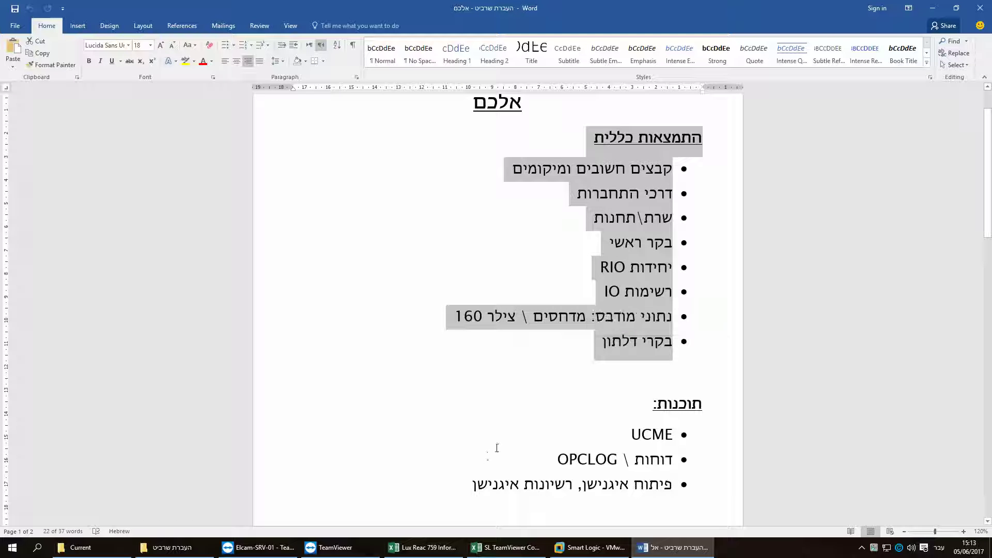
Pick the 192.168.198.12 server from TeamViewer's recent Partner ID list
{"action": "mouse_move", "coordinate": [264, 552]}
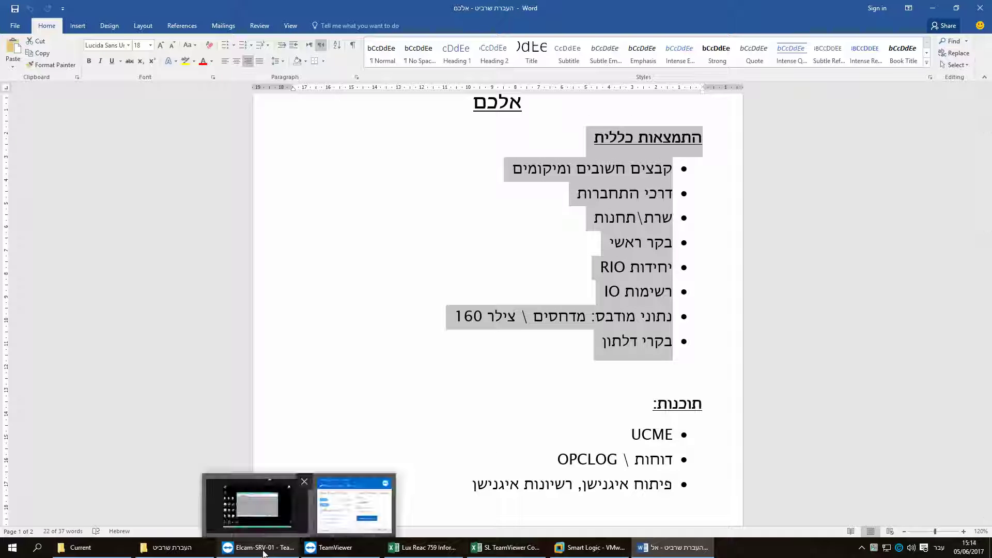
{"action": "left_click", "coordinate": [354, 504]}
{"action": "left_click", "coordinate": [572, 274]}
{"action": "left_click", "coordinate": [488, 314]}
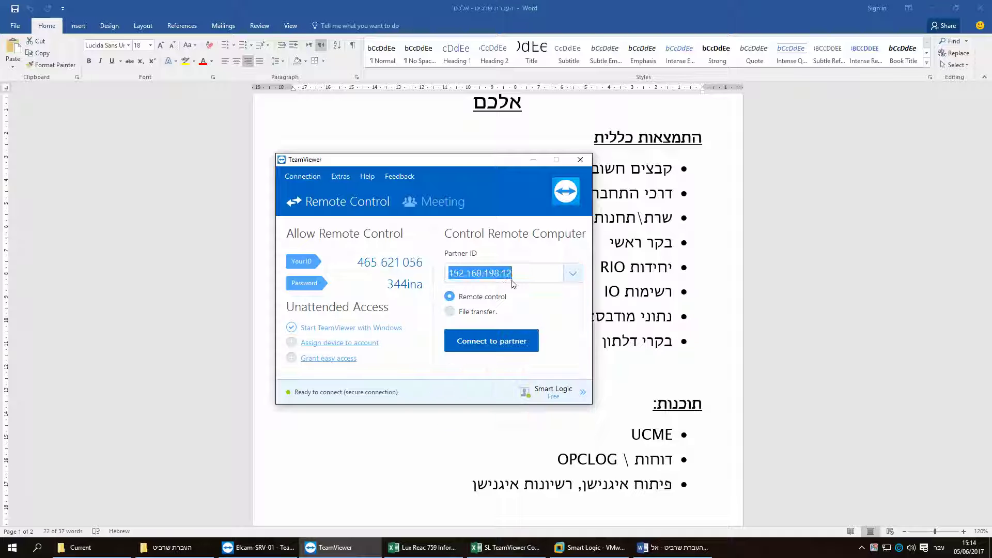
Retype the partner address as 192.168.198.1, then switch to the remote session's RIO summary workbook
{"action": "left_click", "coordinate": [503, 275]}
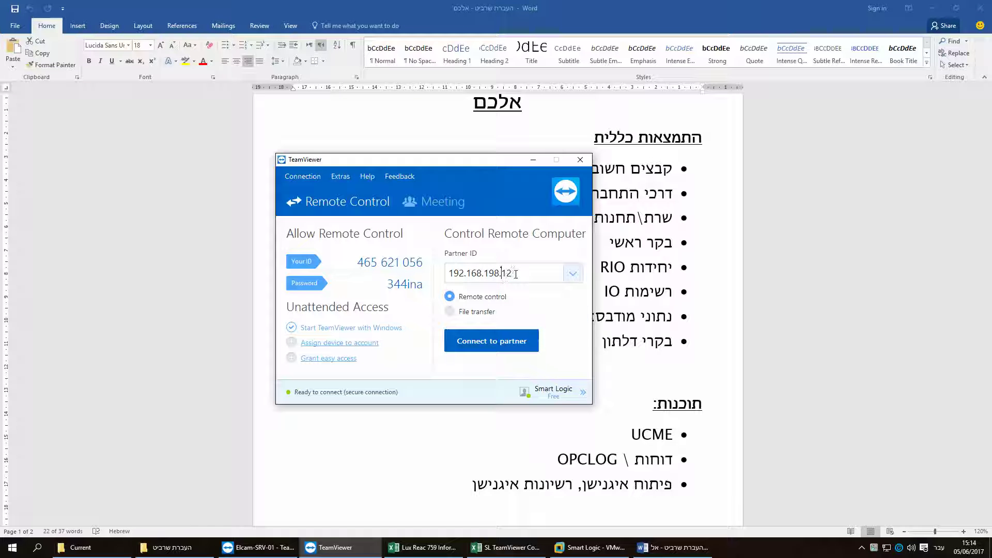
{"action": "key", "text": "ctrl+a"}
{"action": "key", "text": "BackSpace"}
{"action": "type", "text": "192.168.198.1"}
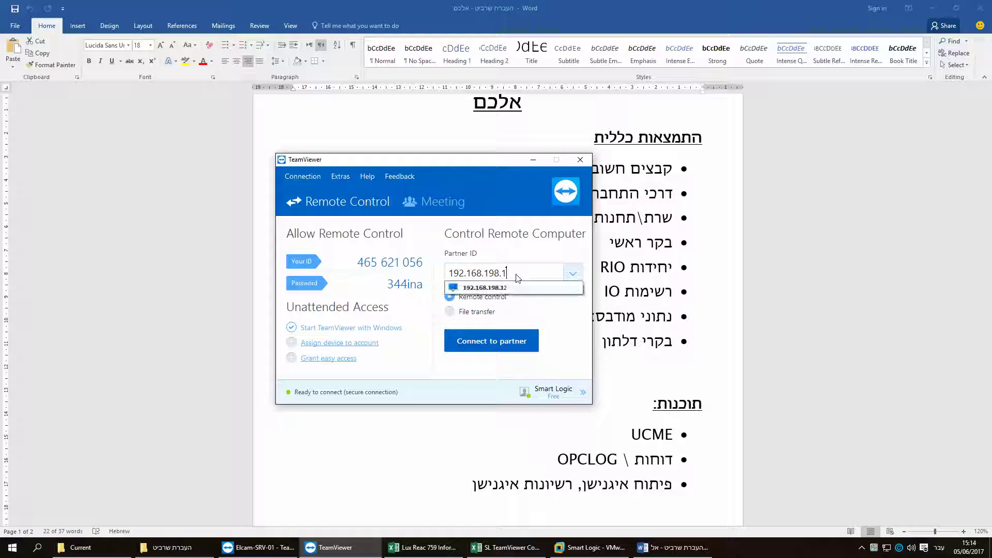
{"action": "left_click", "coordinate": [267, 548]}
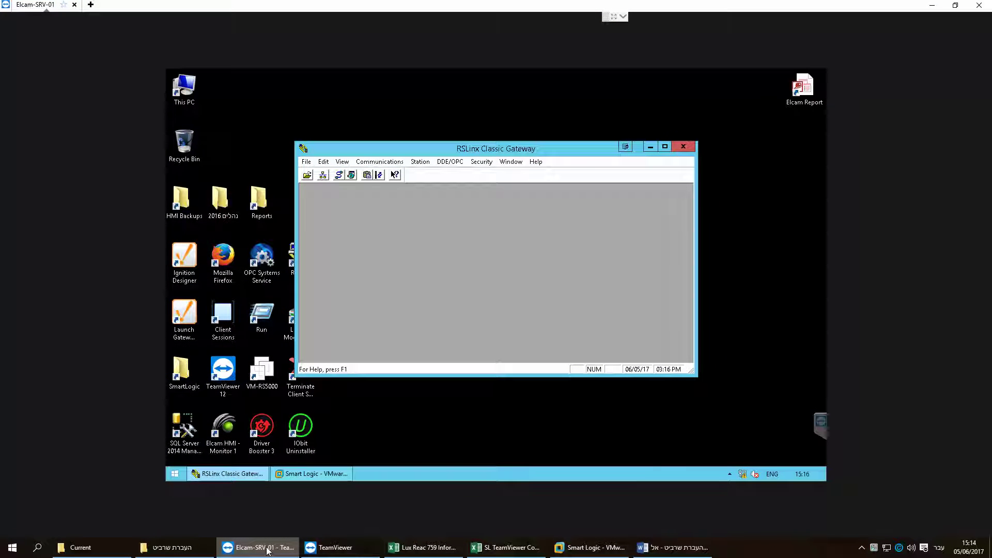
{"action": "left_click", "coordinate": [267, 549]}
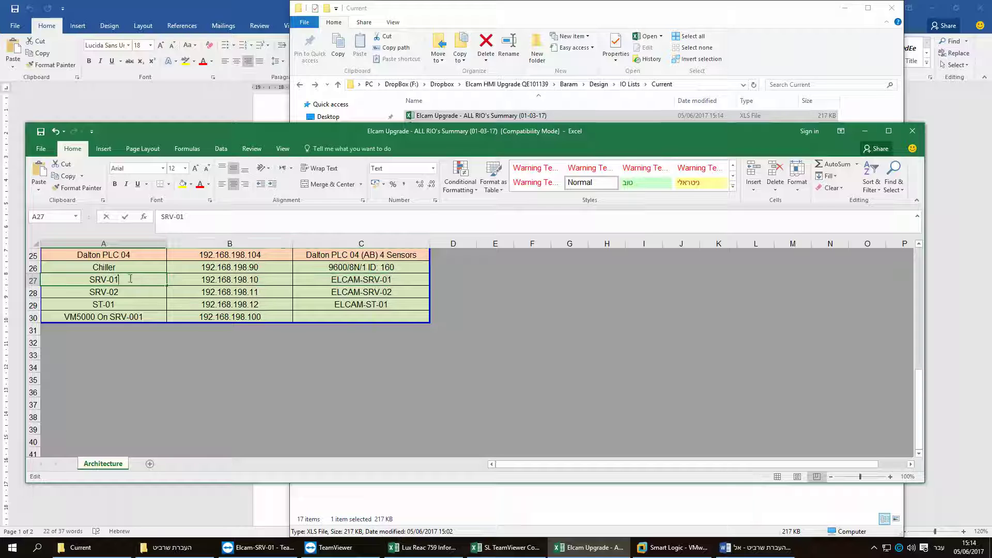
Change cell A27's label to 'SRV-01 (On Client VM)'
{"action": "double_click", "coordinate": [137, 279]}
{"action": "key", "text": "alt+shift"}
{"action": "type", "text": "("}
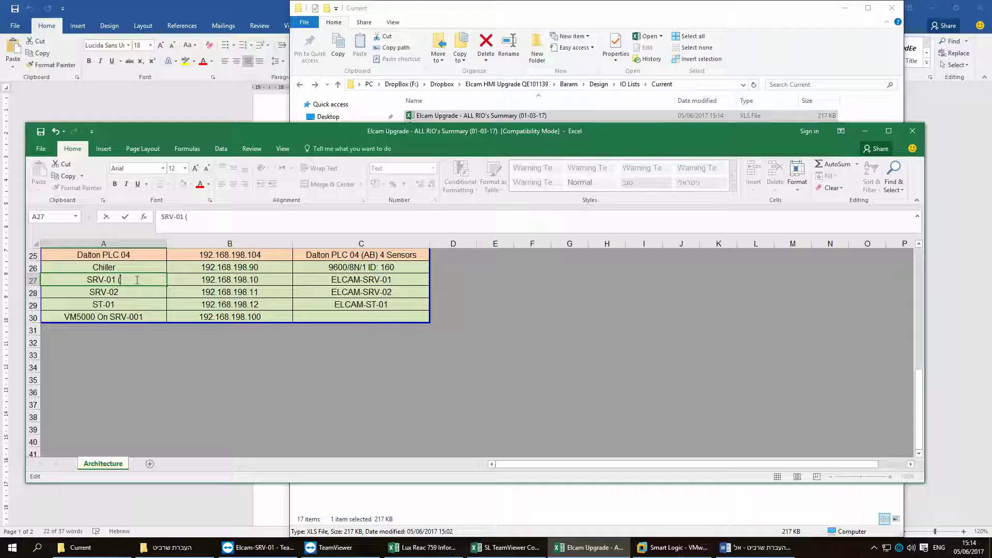
{"action": "type", "text": "On VM)"}
{"action": "key", "text": "Return"}
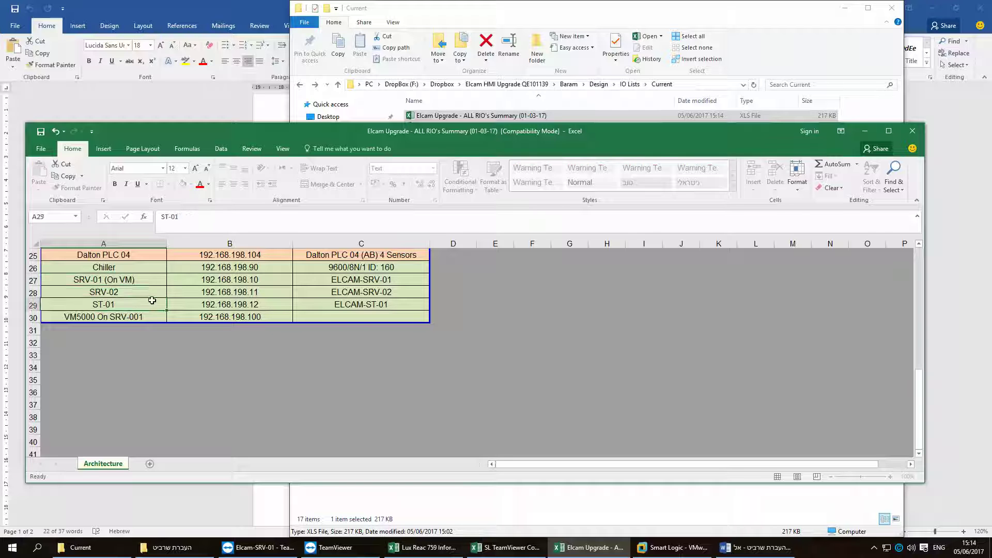
{"action": "key", "text": "Up"}
{"action": "double_click", "coordinate": [120, 279]}
{"action": "type", "text": "Client"}
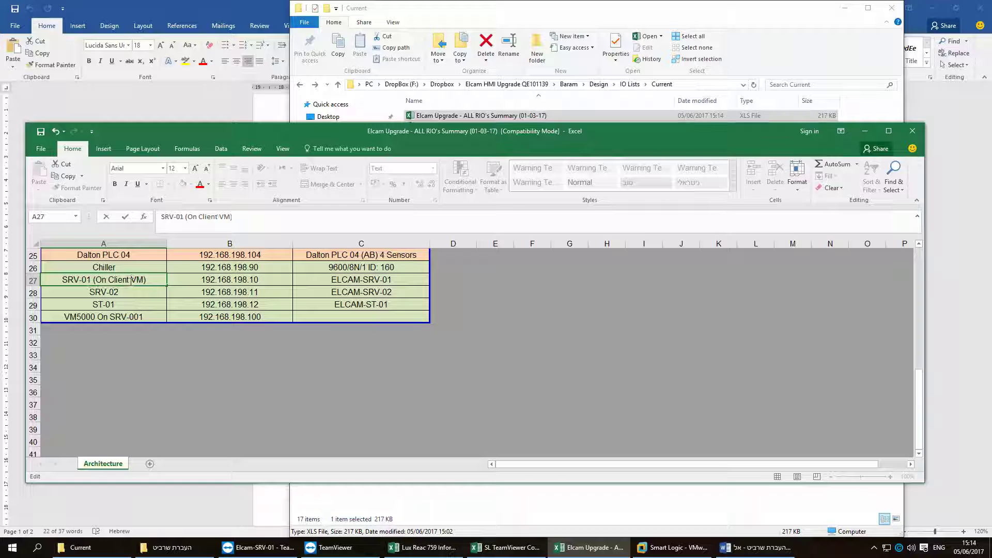
{"action": "left_click", "coordinate": [146, 303]}
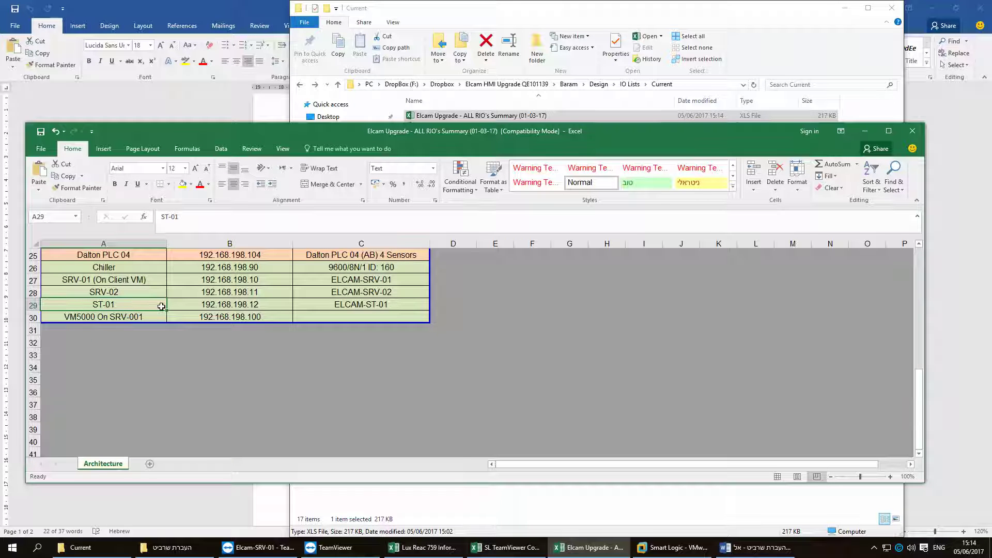
Close the Excel workbook and return to the Word document
{"action": "scroll", "coordinate": [770, 289], "scroll_direction": "up", "scroll_amount": 7}
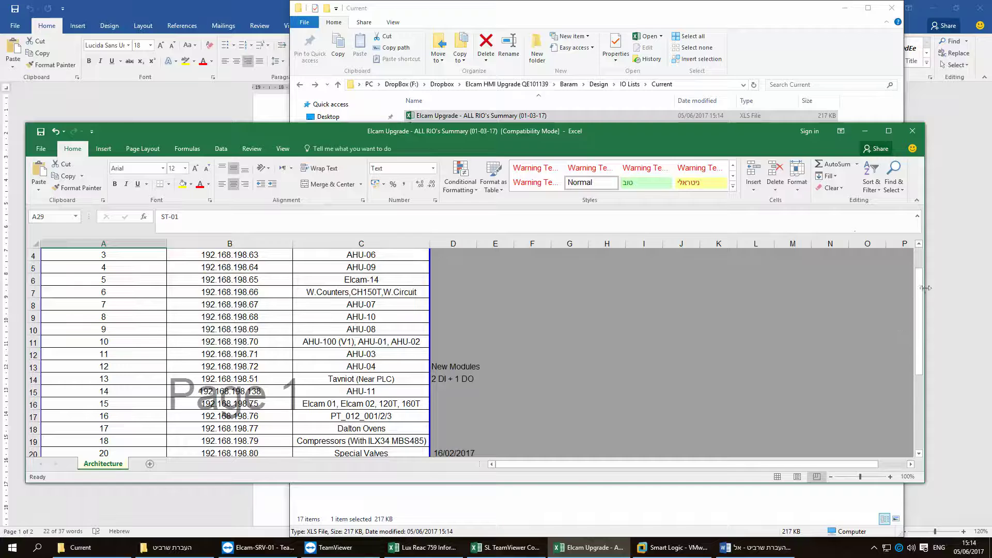
{"action": "left_click", "coordinate": [911, 131]}
{"action": "left_click", "coordinate": [199, 360]}
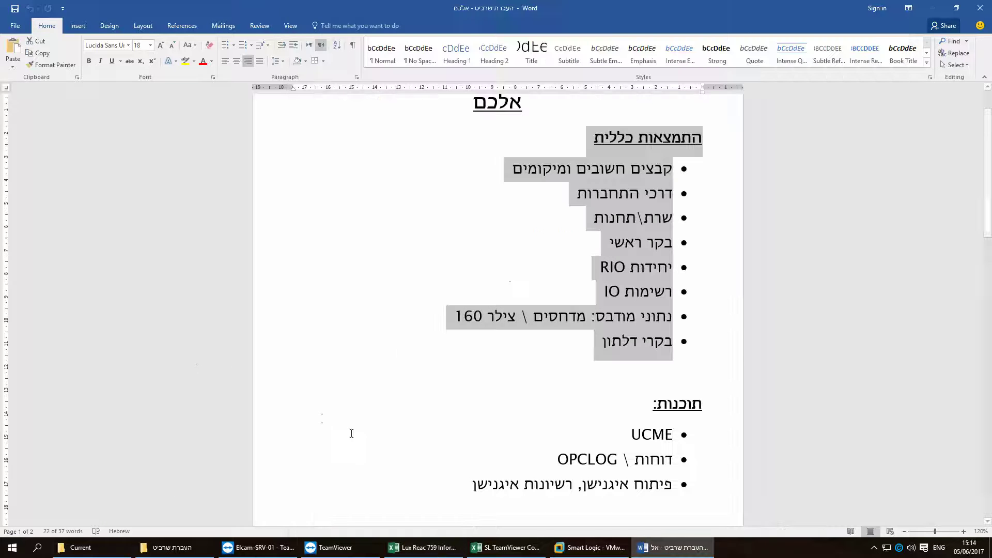
Inspect the AB_ETH-1 driver's station mapping in Configure Drivers, closing without changes
{"action": "left_click", "coordinate": [257, 548]}
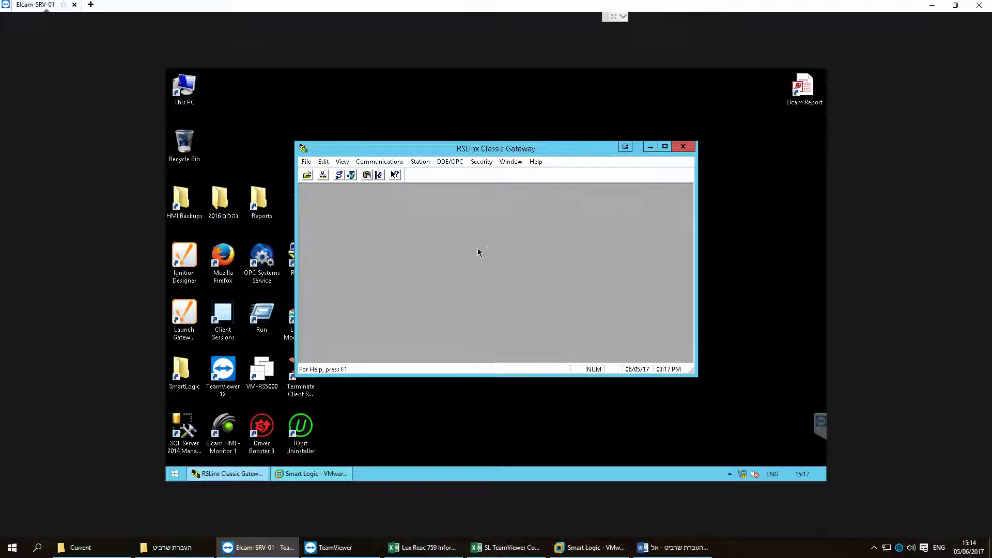
{"action": "left_click_drag", "start_coordinate": [460, 151], "coordinate": [470, 90]}
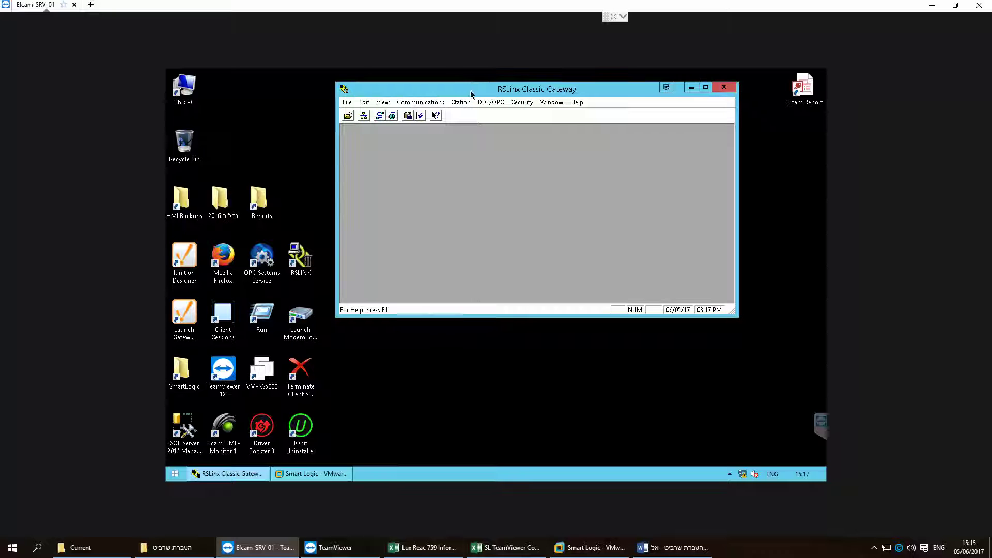
{"action": "left_click", "coordinate": [434, 103]}
{"action": "left_click", "coordinate": [450, 126]}
{"action": "double_click", "coordinate": [486, 185]}
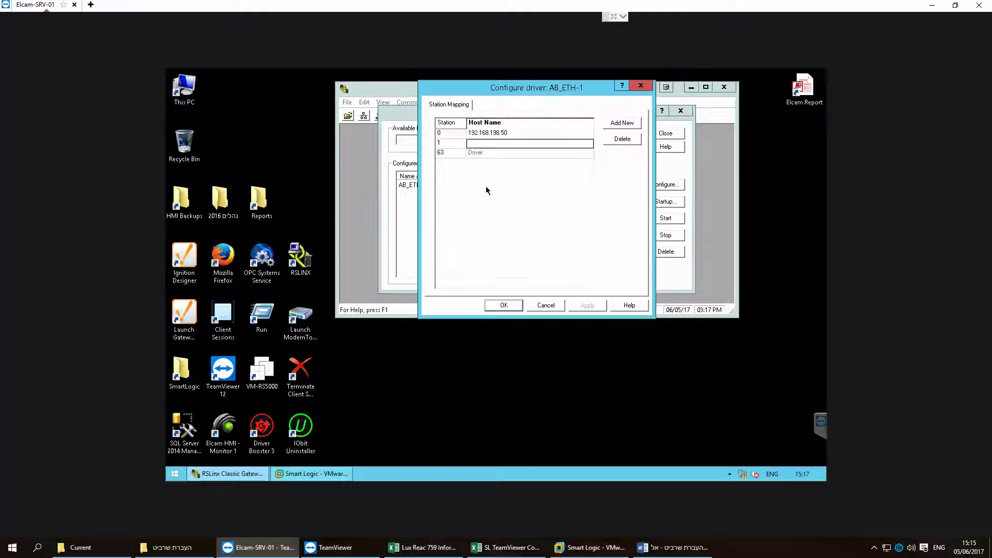
{"action": "left_click", "coordinate": [545, 306]}
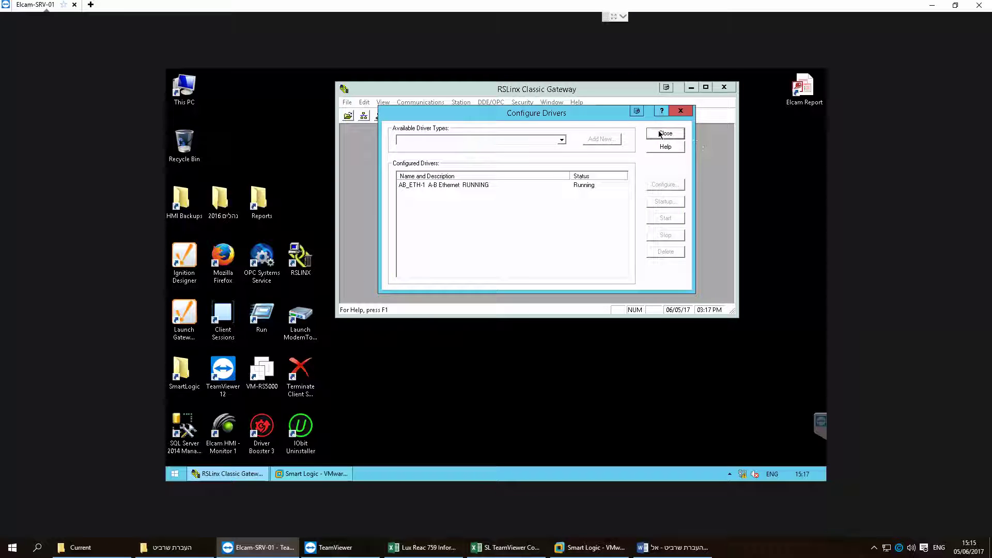
{"action": "left_click", "coordinate": [665, 133]}
Review the ELCAM and PLC topics in DDE/OPC Topic Configuration, then close it
{"action": "left_click", "coordinate": [487, 102]}
{"action": "left_click", "coordinate": [512, 114]}
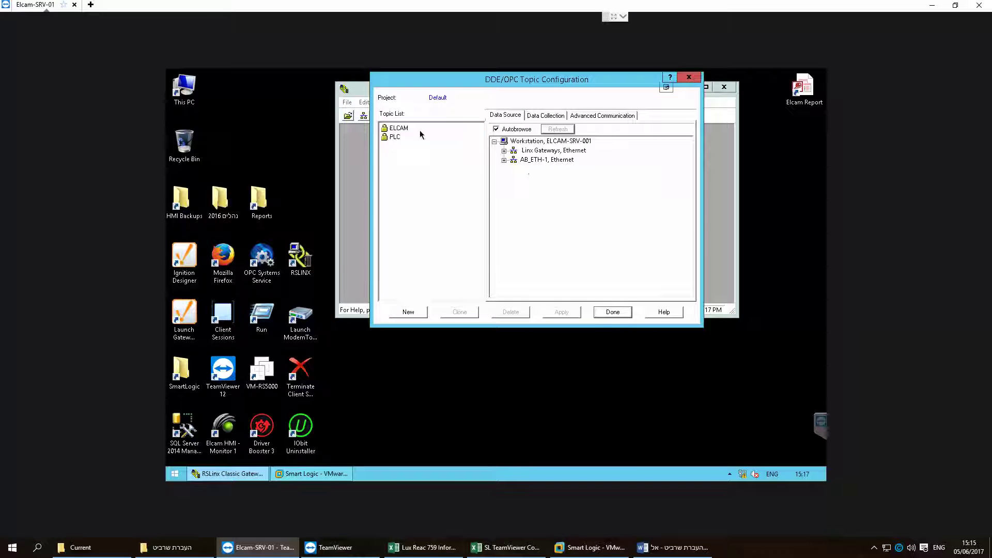
{"action": "left_click", "coordinate": [406, 129]}
{"action": "left_click", "coordinate": [398, 138]}
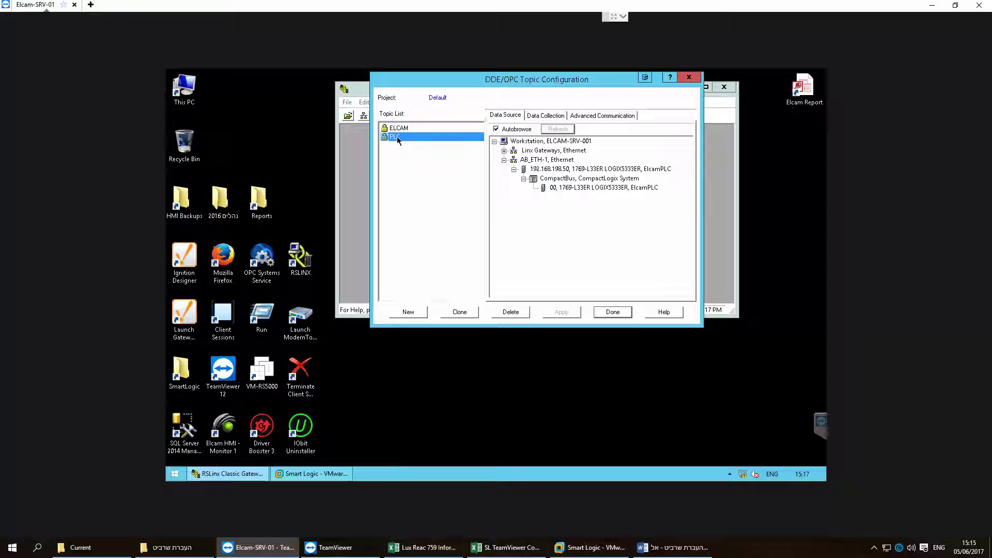
{"action": "left_click", "coordinate": [401, 128]}
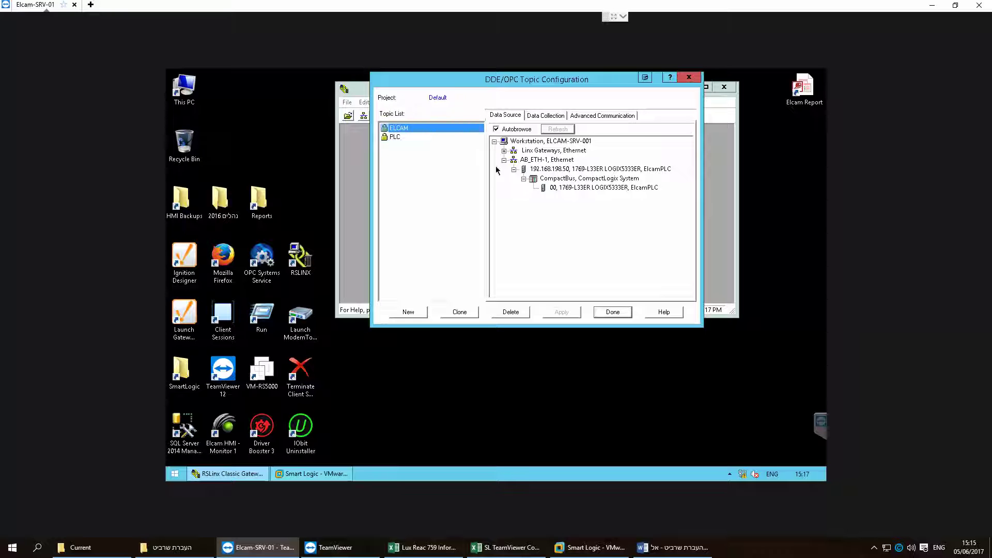
{"action": "left_click", "coordinate": [689, 78]}
{"action": "left_click", "coordinate": [729, 474]}
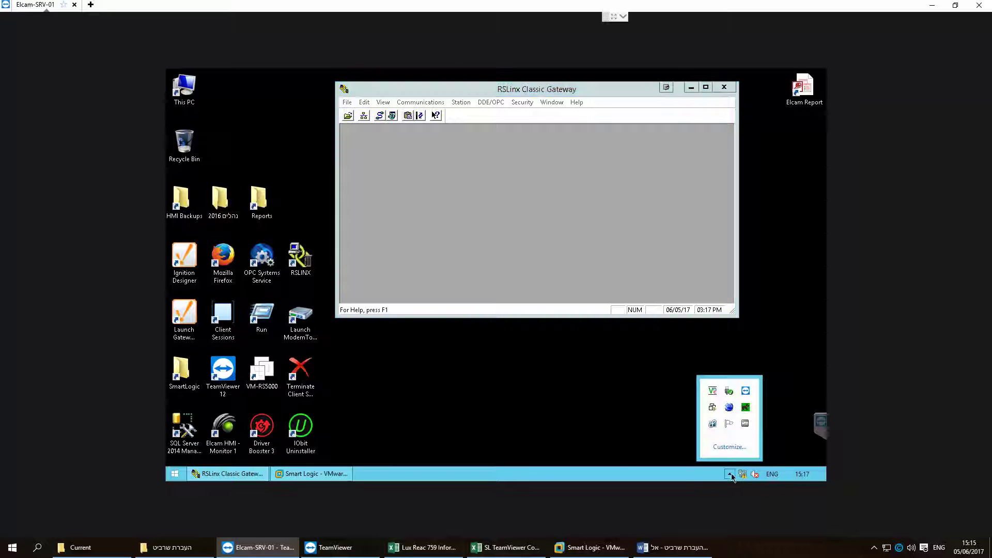
Open OPC Systems Service Control from the tray and move its window up and right
{"action": "left_click", "coordinate": [730, 411]}
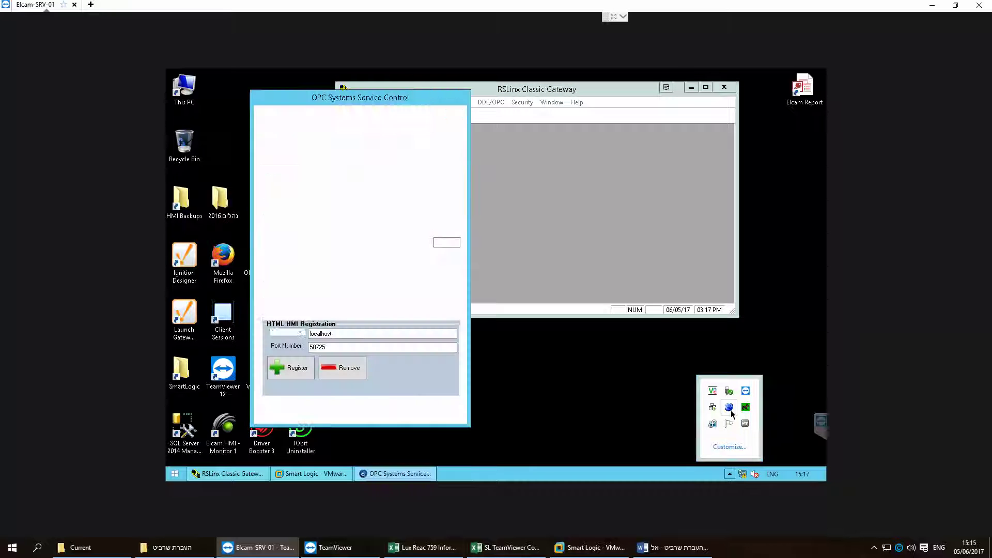
{"action": "left_click_drag", "start_coordinate": [376, 103], "coordinate": [437, 81]}
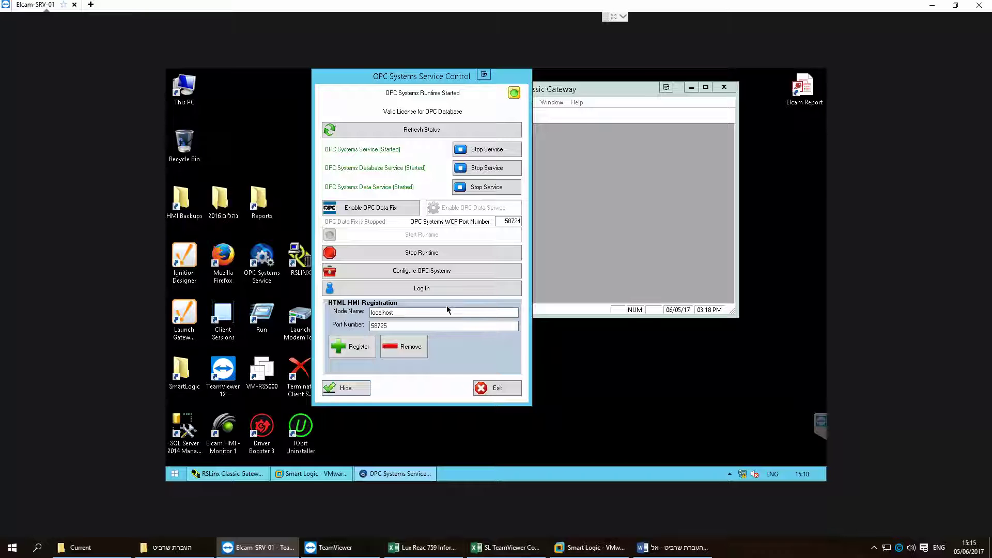
Open the Elcam Report shortcut's file location and select ElcamReportDB.ldb
{"action": "right_click", "coordinate": [803, 84]}
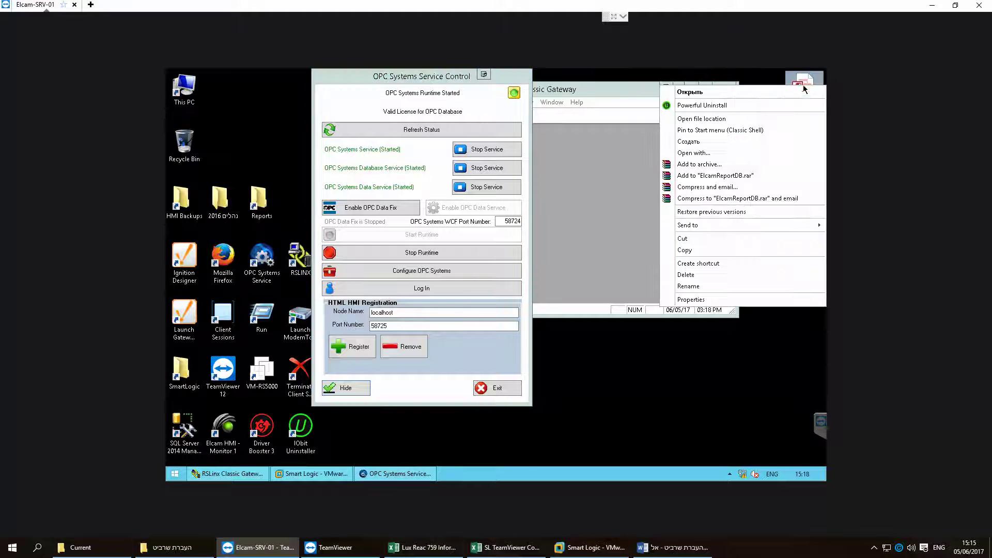
{"action": "left_click", "coordinate": [738, 121]}
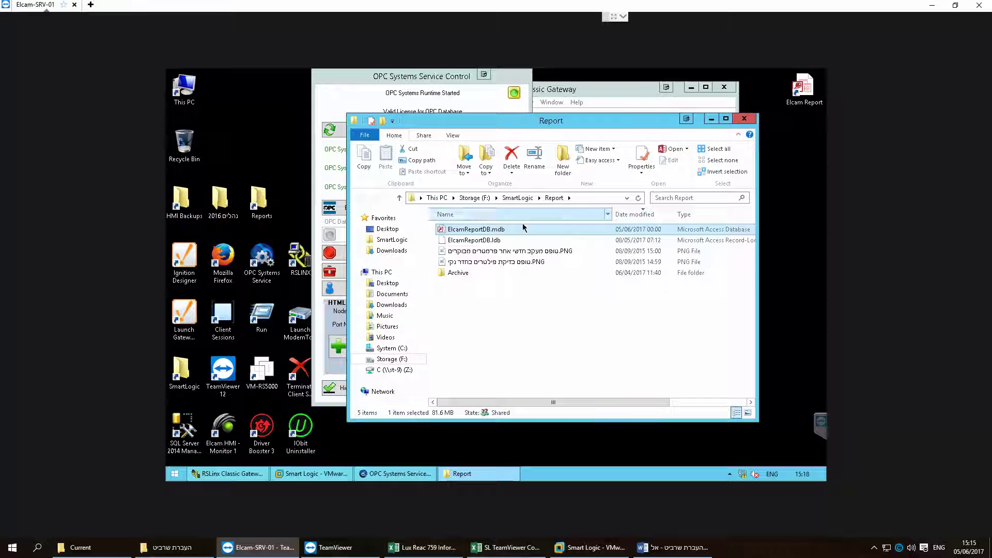
{"action": "left_click", "coordinate": [494, 242]}
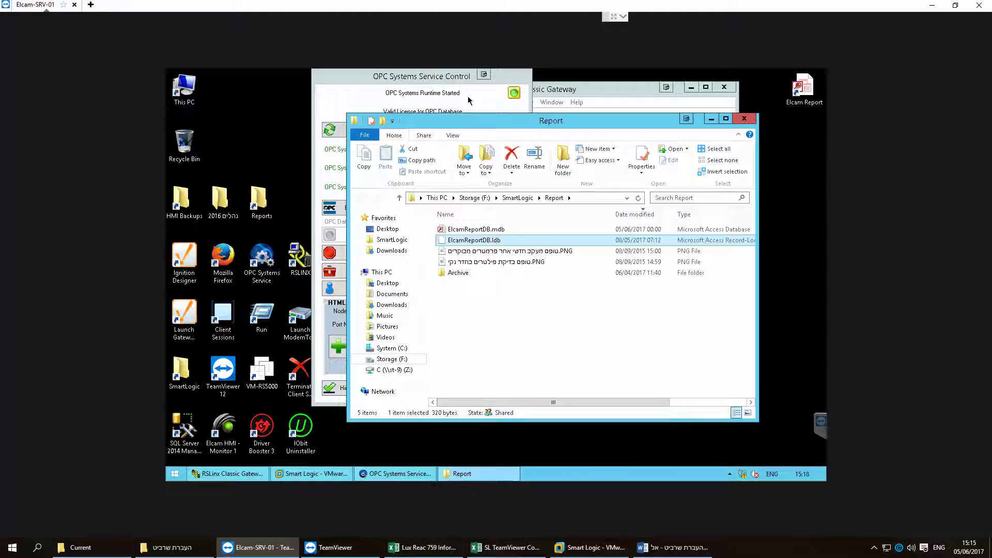
Rearrange the service control and Report folder windows, and minimize the Lux Reac 759 workbook
{"action": "left_click", "coordinate": [440, 80]}
{"action": "left_click", "coordinate": [552, 198]}
{"action": "left_click", "coordinate": [326, 76]}
{"action": "left_click_drag", "start_coordinate": [326, 76], "coordinate": [225, 76]}
{"action": "left_click", "coordinate": [479, 240]}
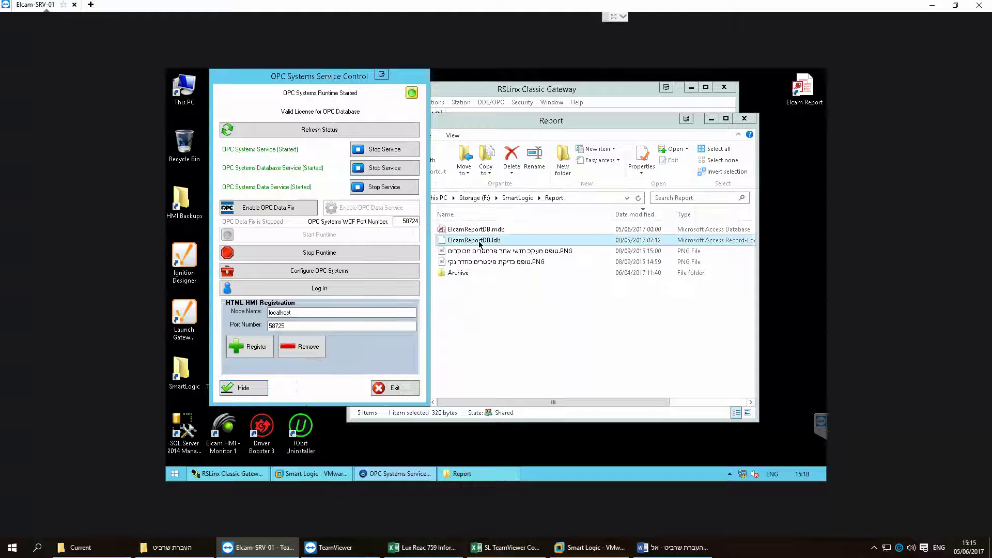
{"action": "left_click_drag", "start_coordinate": [464, 124], "coordinate": [566, 129]}
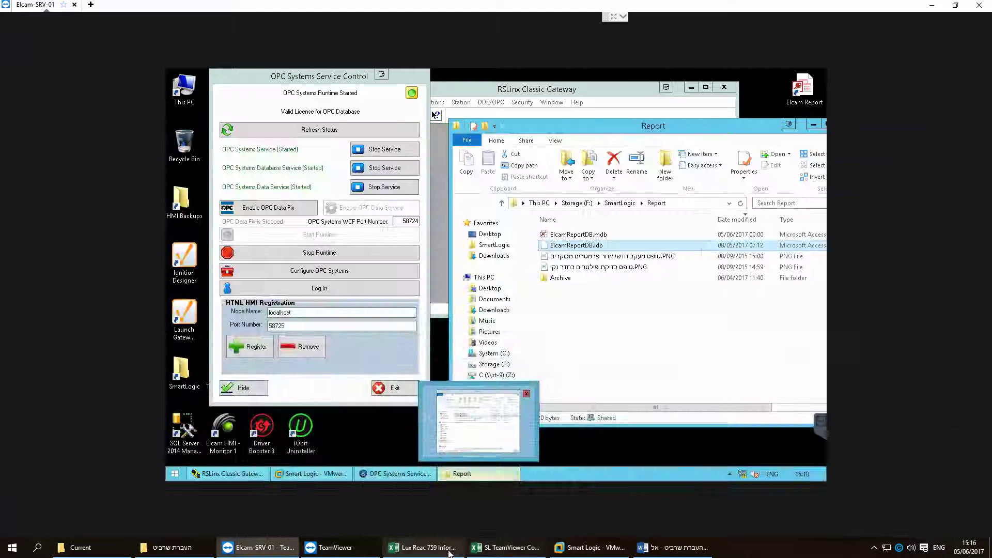
{"action": "left_click", "coordinate": [448, 552]}
{"action": "left_click", "coordinate": [448, 551]}
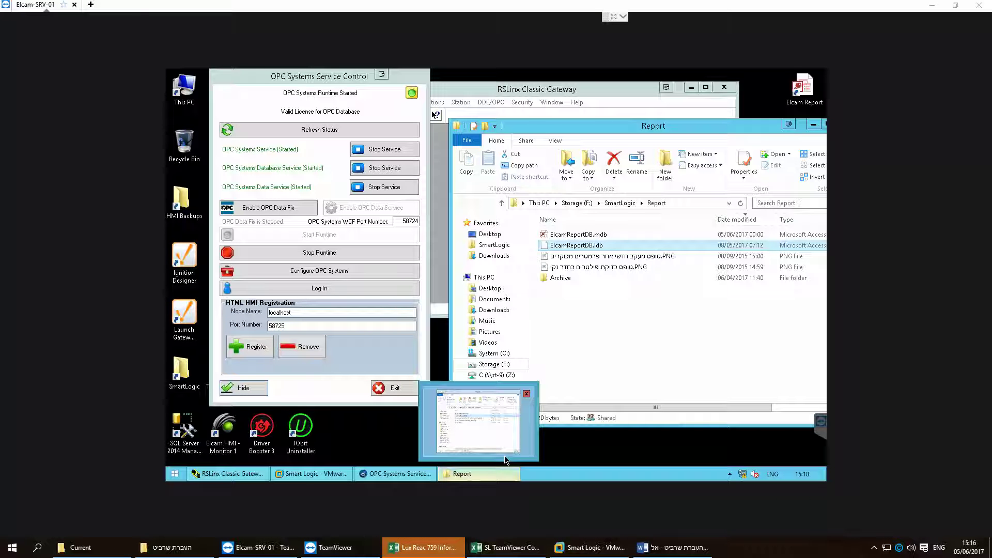
{"action": "left_click_drag", "start_coordinate": [672, 125], "coordinate": [653, 123]}
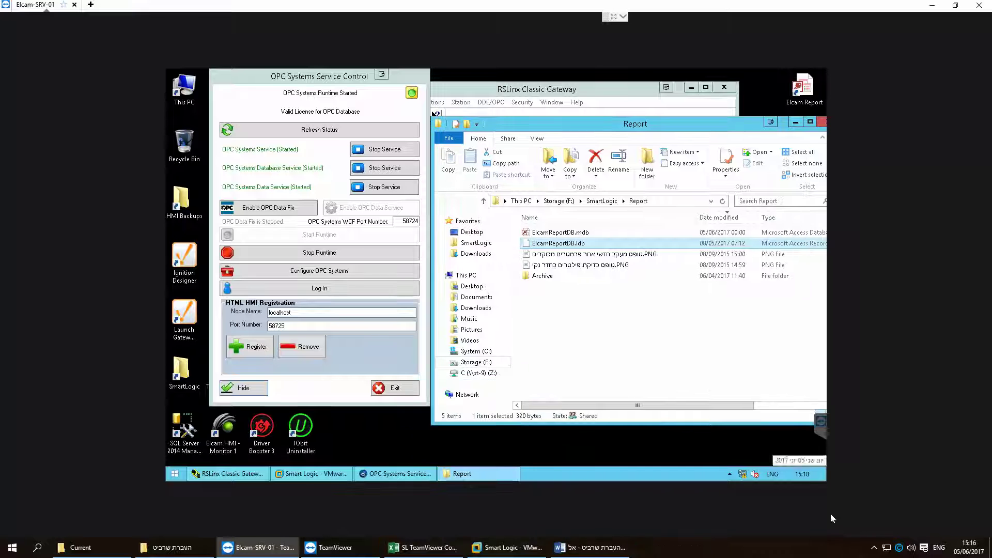
{"action": "left_click_drag", "start_coordinate": [504, 123], "coordinate": [528, 116]}
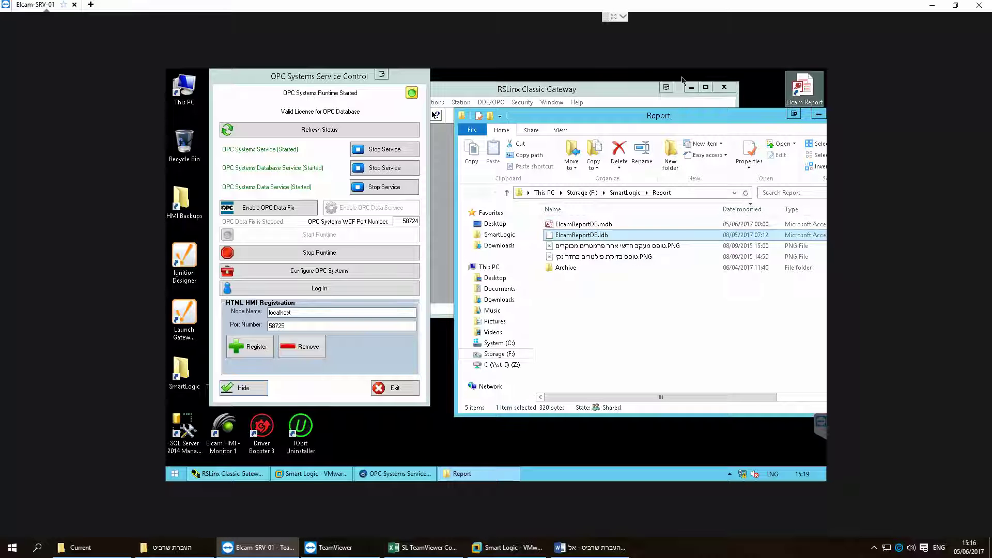
Compare the ElcamReportDB.mdb and ElcamReportDB.ldb file sizes, then bring RSLinx Classic Gateway forward
{"action": "left_click", "coordinate": [588, 226]}
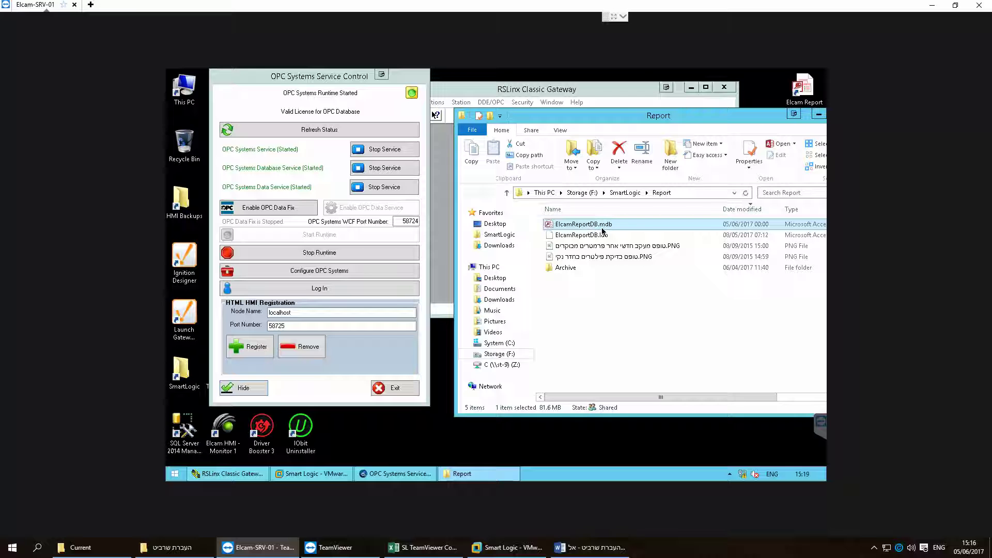
{"action": "left_click", "coordinate": [598, 237]}
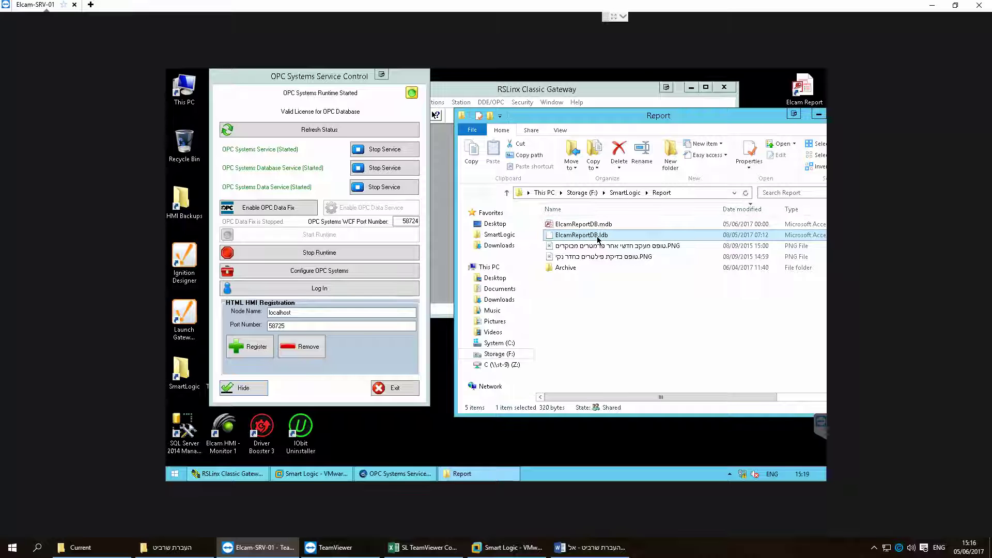
{"action": "left_click", "coordinate": [603, 225]}
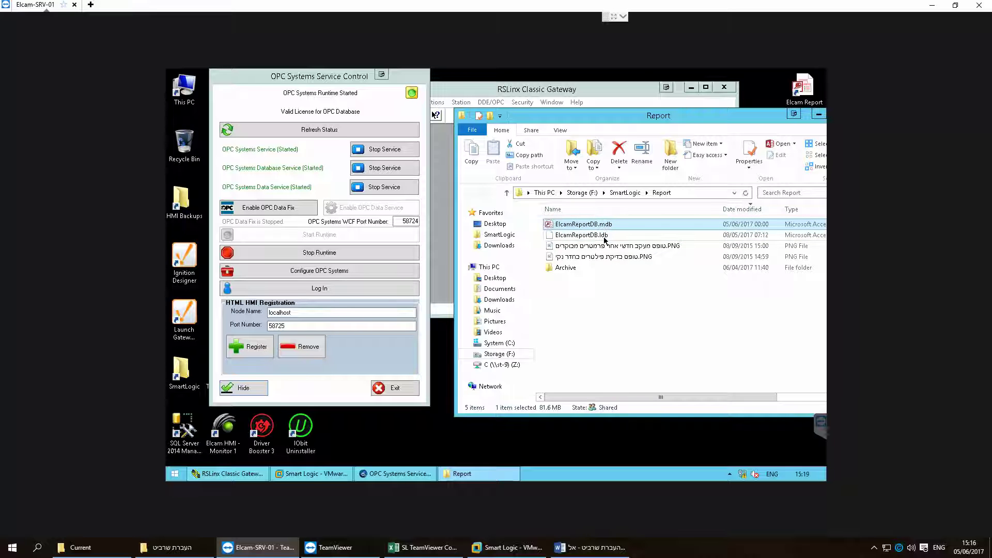
{"action": "left_click", "coordinate": [605, 238]}
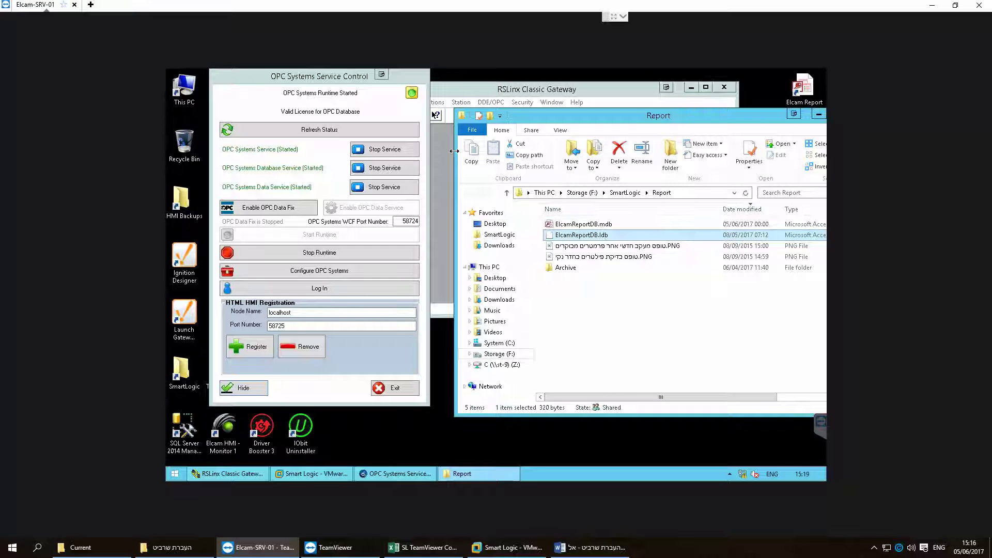
{"action": "left_click", "coordinate": [443, 98]}
{"action": "left_click_drag", "start_coordinate": [408, 89], "coordinate": [415, 81]}
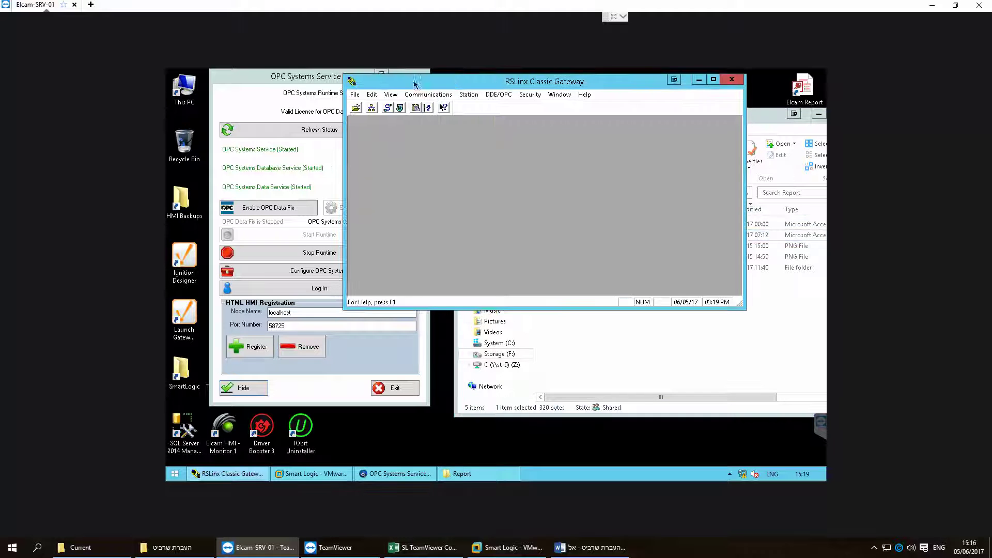
Narrow the Report folder window and place it right of Service Control, then launch OPC Systems configuration
{"action": "left_click", "coordinate": [305, 80]}
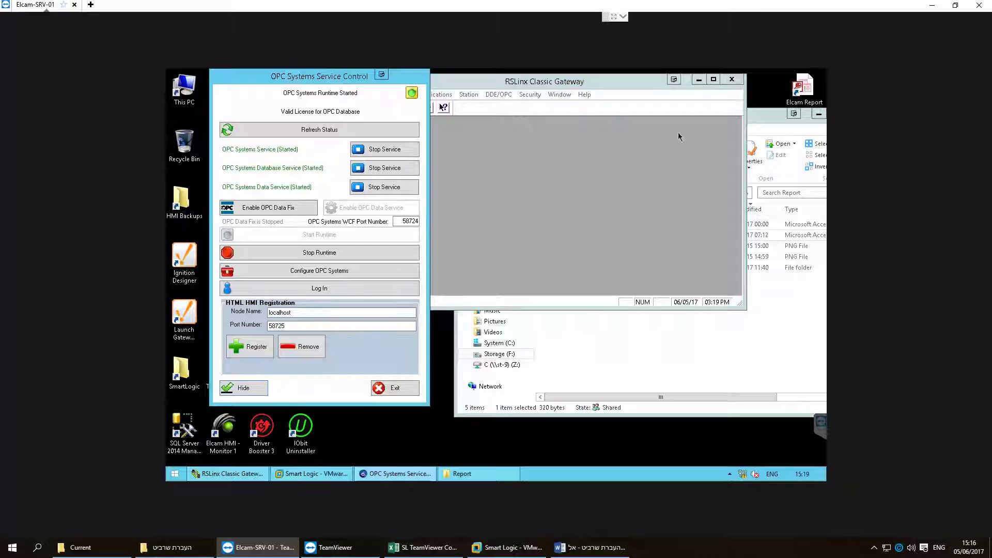
{"action": "left_click", "coordinate": [760, 117]}
{"action": "left_click_drag", "start_coordinate": [753, 118], "coordinate": [736, 119]}
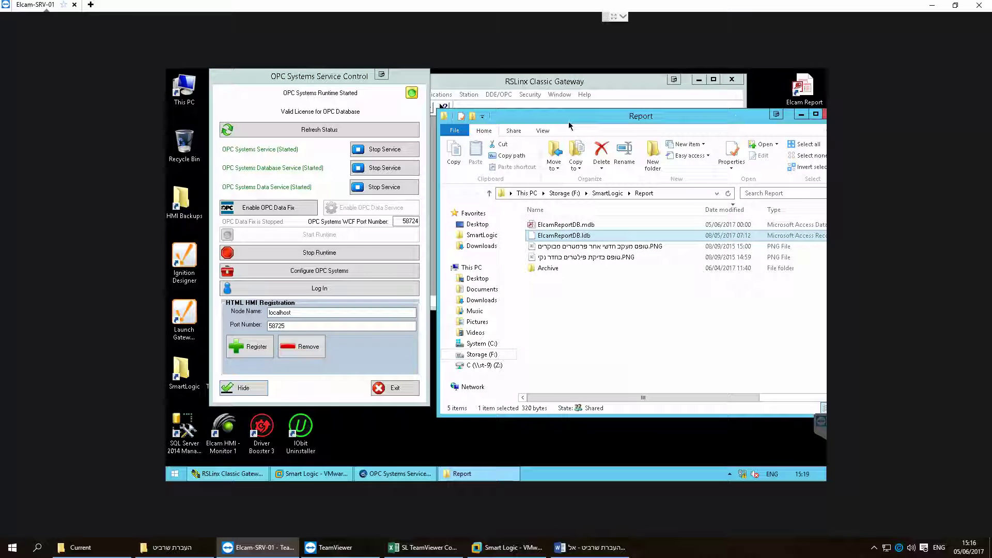
{"action": "left_click_drag", "start_coordinate": [436, 172], "coordinate": [487, 172]}
{"action": "left_click_drag", "start_coordinate": [573, 119], "coordinate": [522, 118]}
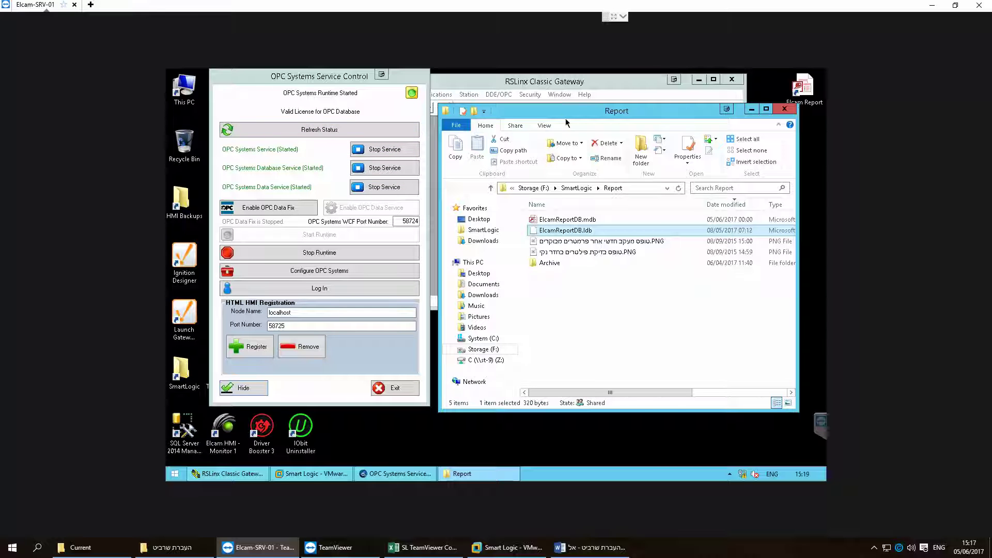
{"action": "left_click_drag", "start_coordinate": [563, 112], "coordinate": [560, 82]}
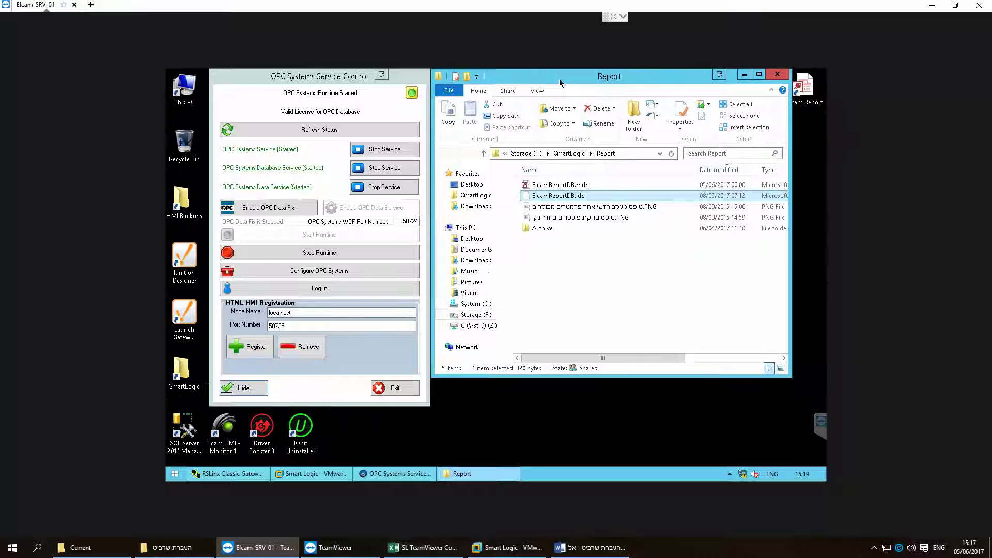
{"action": "left_click", "coordinate": [323, 78]}
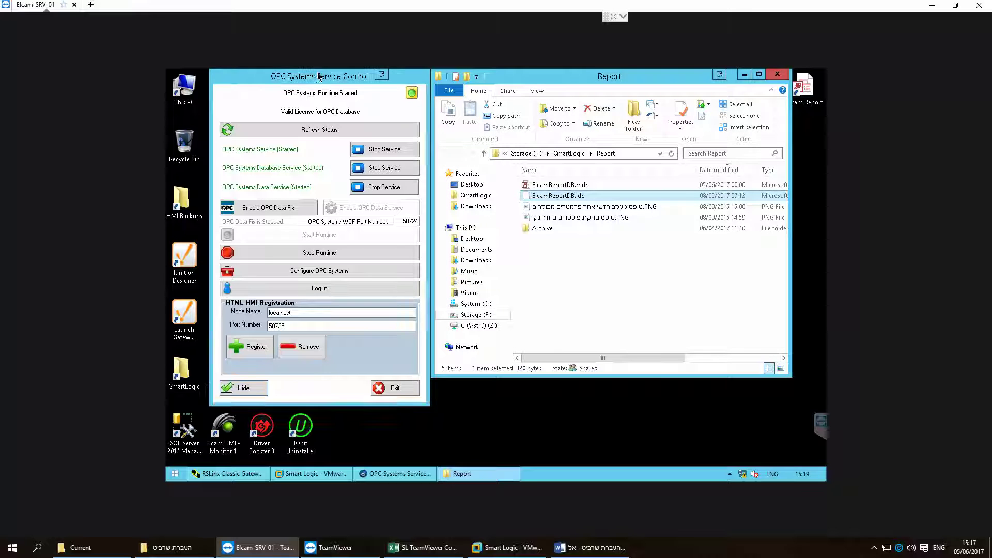
{"action": "left_click_drag", "start_coordinate": [322, 78], "coordinate": [338, 83]}
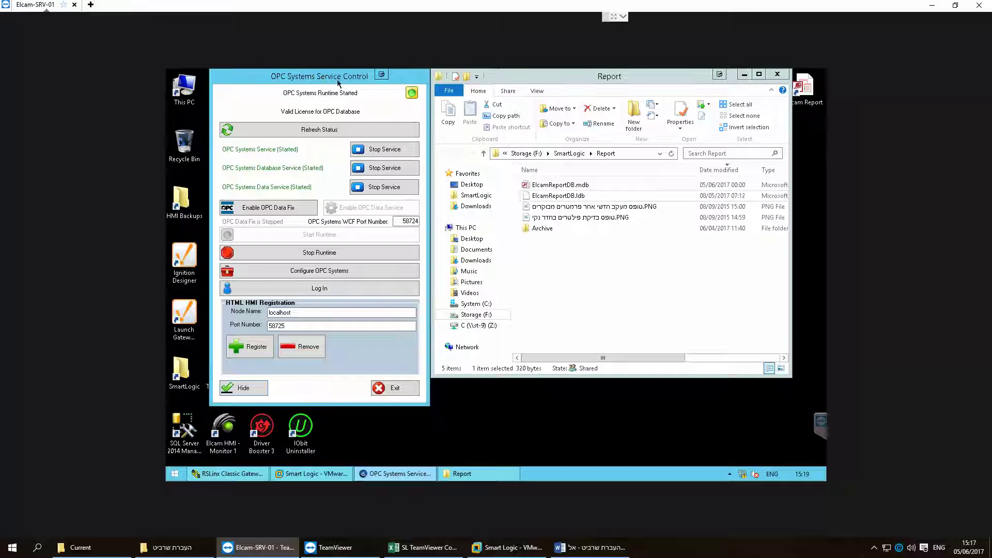
{"action": "left_click_drag", "start_coordinate": [503, 82], "coordinate": [504, 92]}
{"action": "left_click_drag", "start_coordinate": [357, 79], "coordinate": [352, 92]}
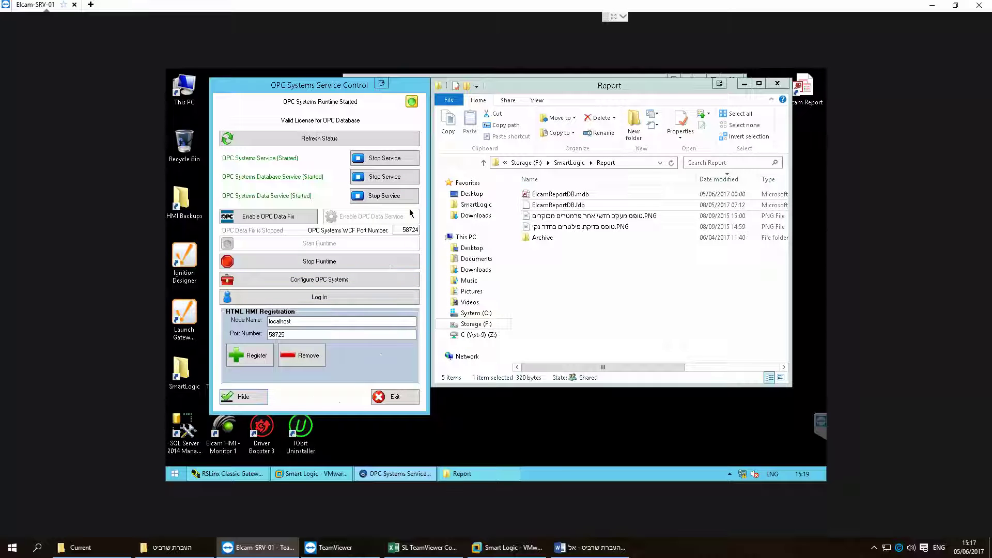
{"action": "left_click", "coordinate": [357, 284]}
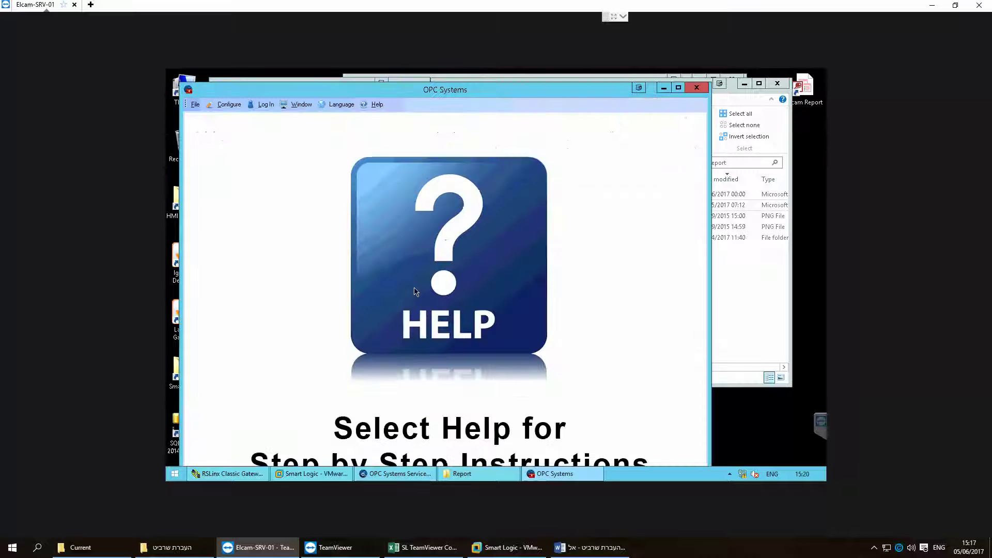
Open OPC Systems' Data Logging configuration and briefly peek into the Report Archive folder
{"action": "left_click", "coordinate": [228, 104]}
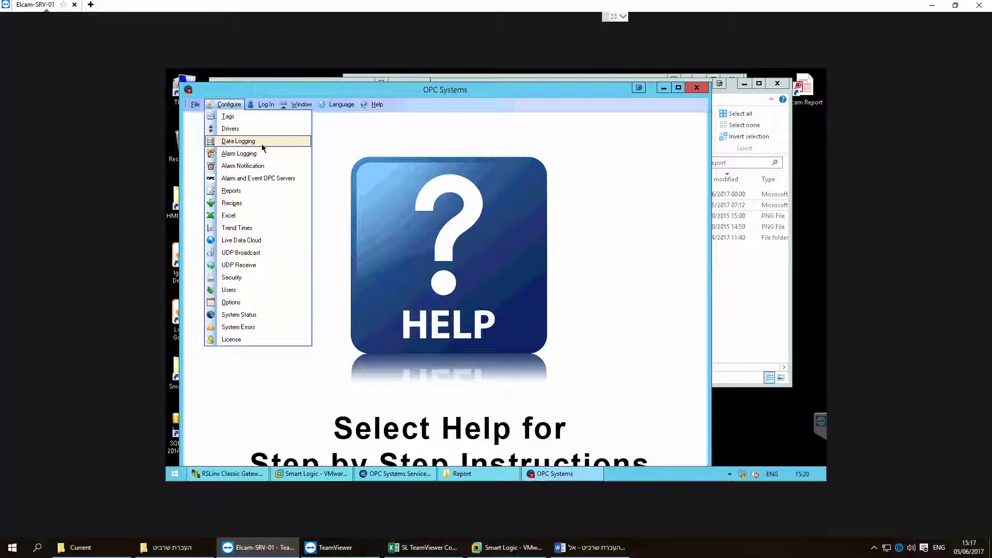
{"action": "left_click", "coordinate": [262, 148]}
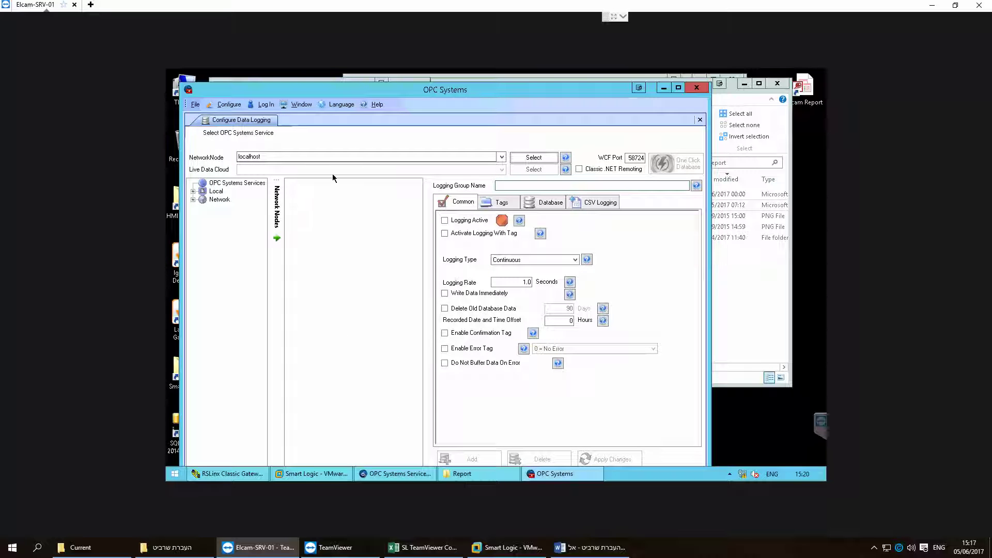
{"action": "left_click", "coordinate": [738, 304]}
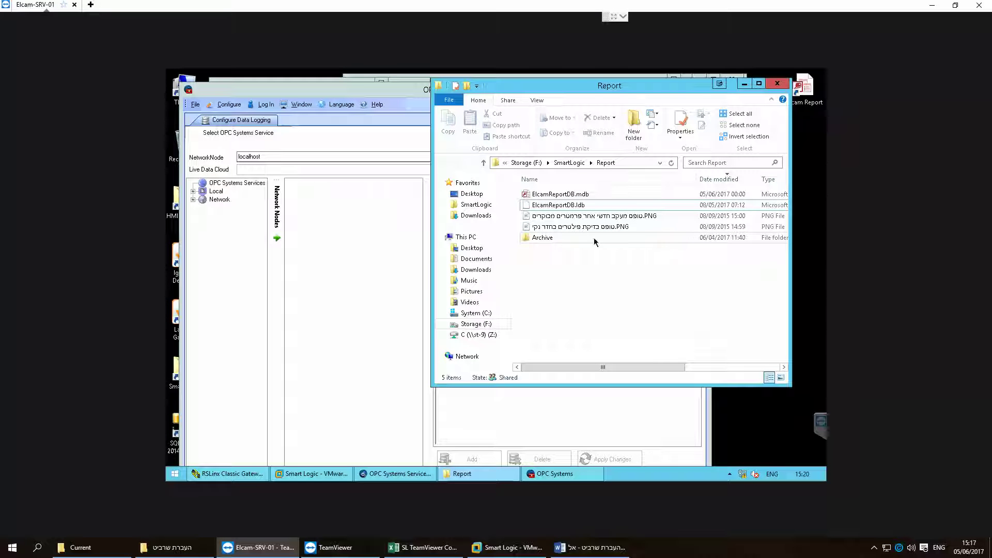
{"action": "double_click", "coordinate": [551, 239]}
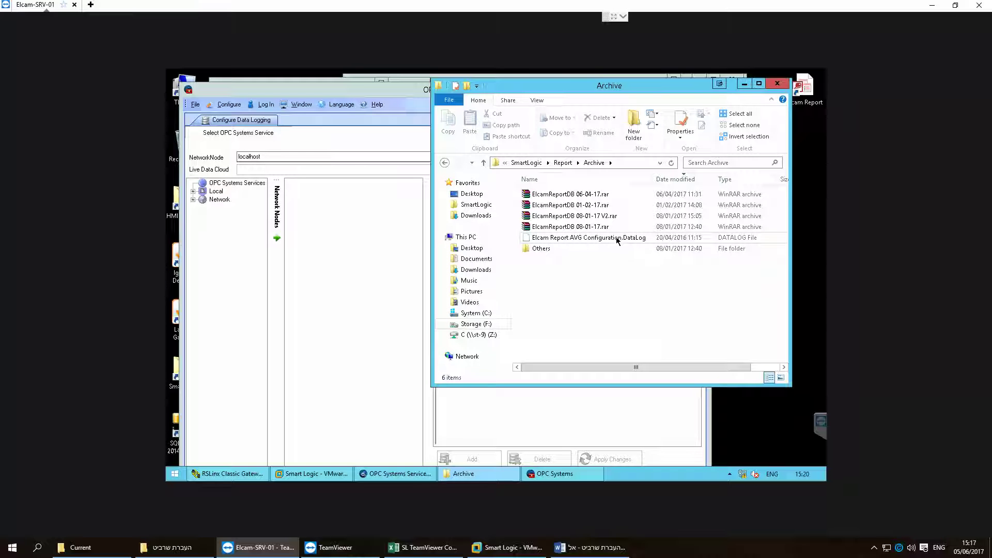
{"action": "key", "text": "alt+Left"}
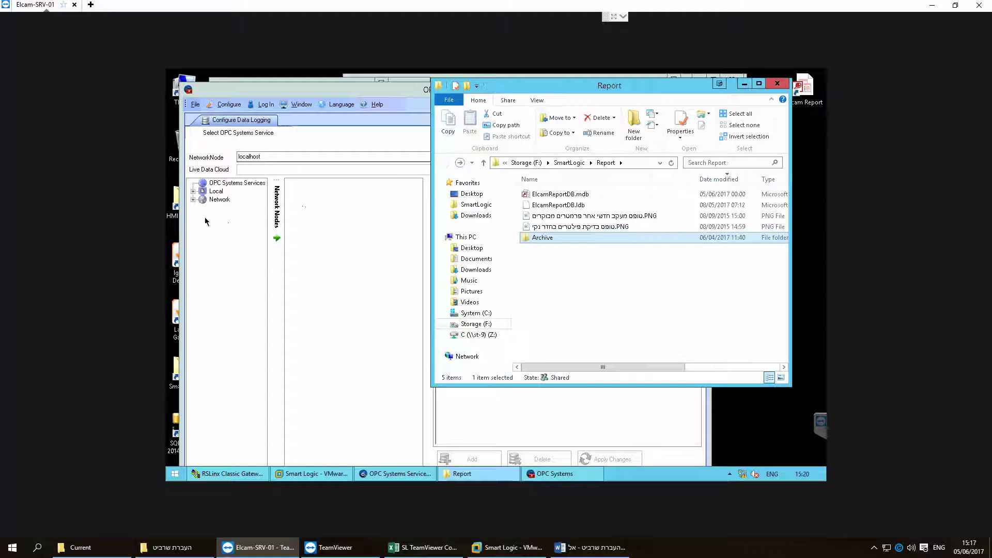
Compare the localhost DAY_AVG_DATA and MONTH_AVG_DATA logging group settings
{"action": "left_click", "coordinate": [225, 201]}
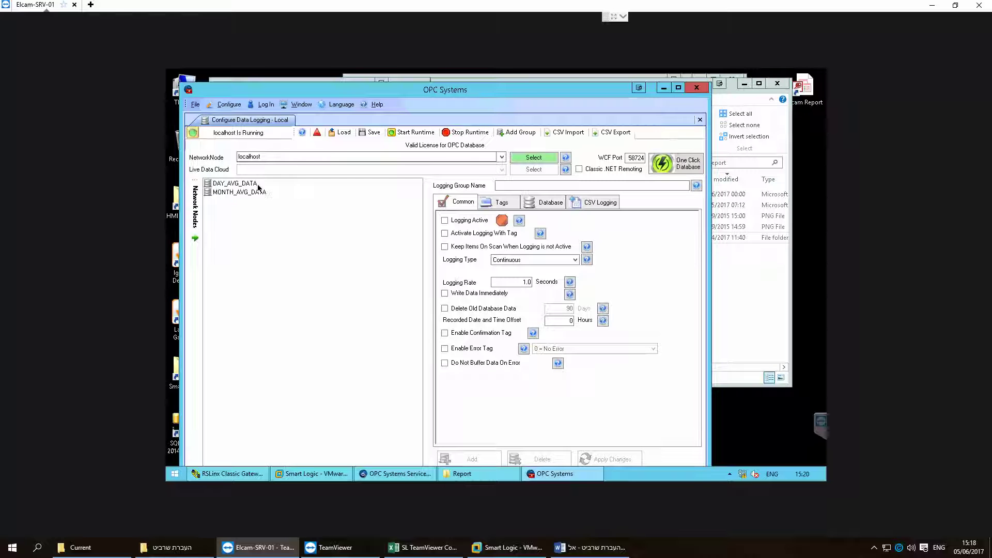
{"action": "left_click", "coordinate": [247, 185]}
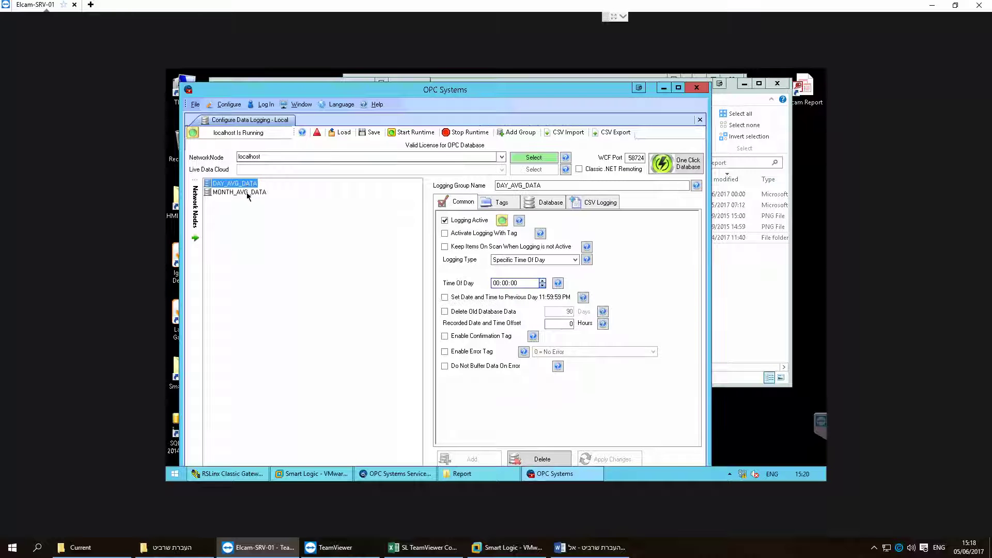
{"action": "left_click", "coordinate": [252, 192]}
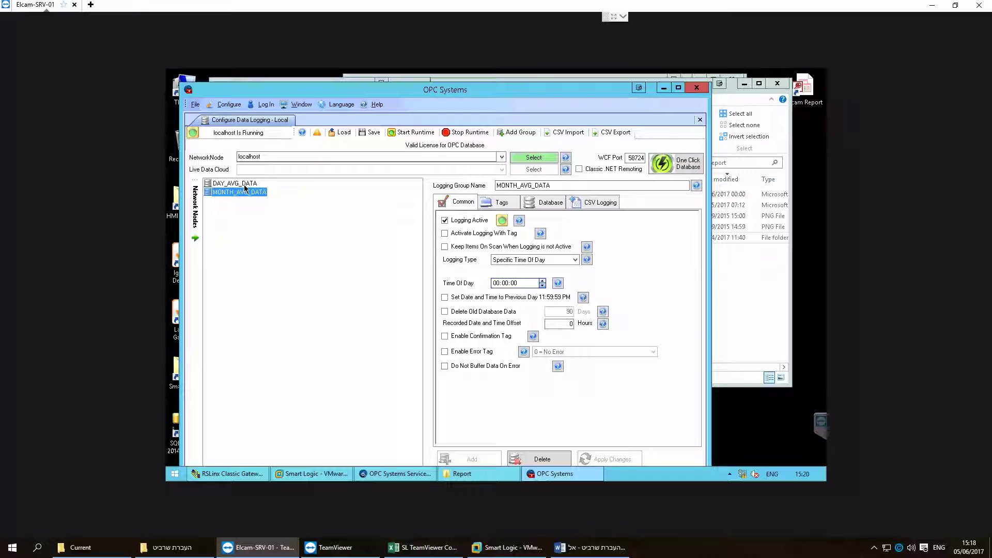
{"action": "left_click", "coordinate": [244, 185]}
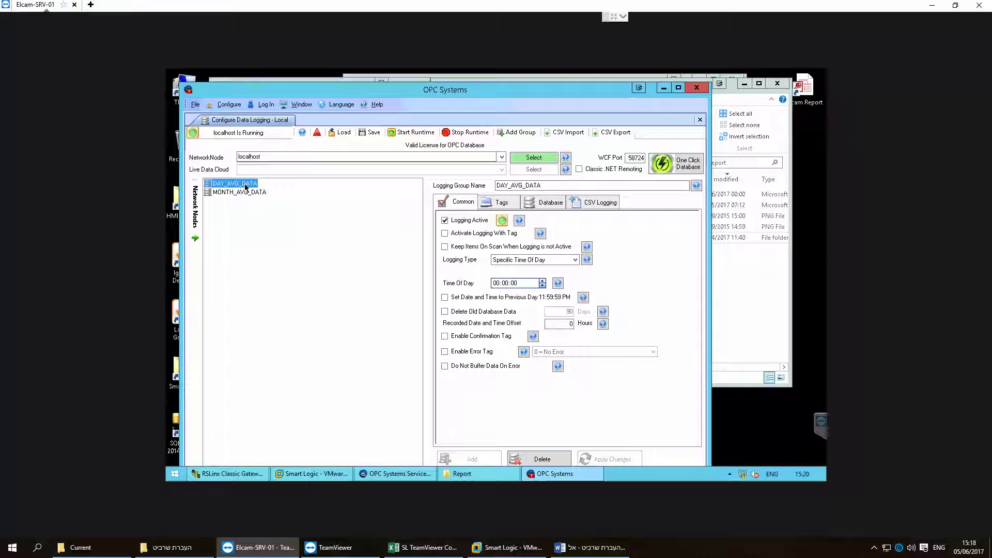
{"action": "left_click", "coordinate": [252, 193]}
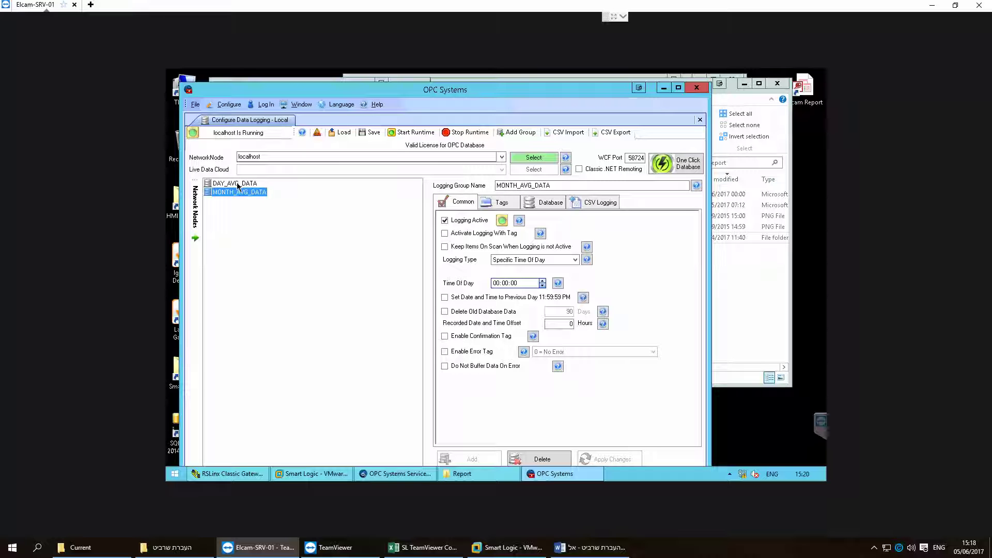
{"action": "left_click", "coordinate": [238, 185]}
Show DAY_AVG_DATA's logged tags, widen the Tag Parameter columns, and check the list's context menu
{"action": "left_click", "coordinate": [499, 202]}
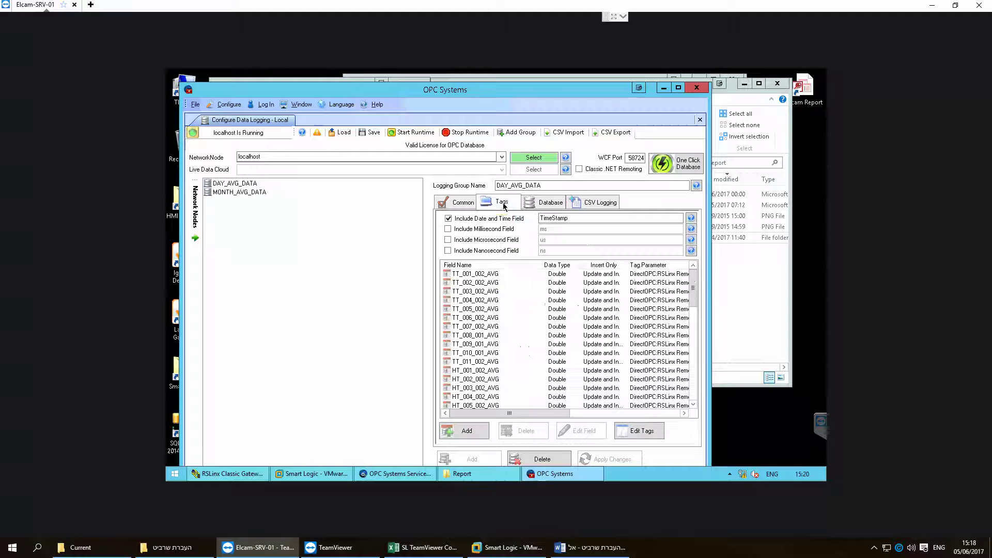
{"action": "scroll", "coordinate": [688, 340], "scroll_direction": "up", "scroll_amount": 3}
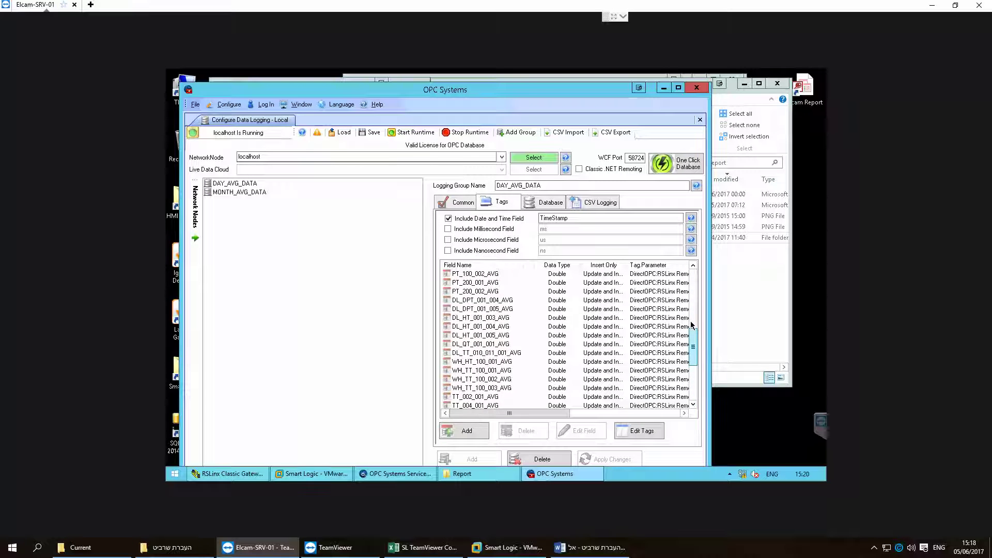
{"action": "left_click_drag", "start_coordinate": [560, 416], "coordinate": [616, 431]}
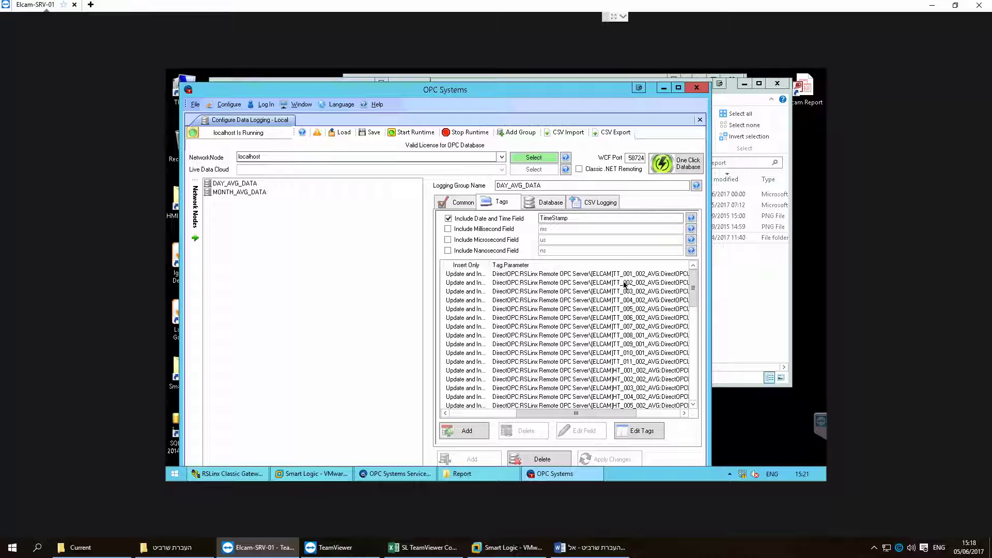
{"action": "left_click_drag", "start_coordinate": [605, 414], "coordinate": [649, 414]}
{"action": "left_click_drag", "start_coordinate": [656, 264], "coordinate": [690, 264]}
{"action": "left_click_drag", "start_coordinate": [639, 414], "coordinate": [545, 413]}
{"action": "left_click_drag", "start_coordinate": [693, 290], "coordinate": [694, 409]}
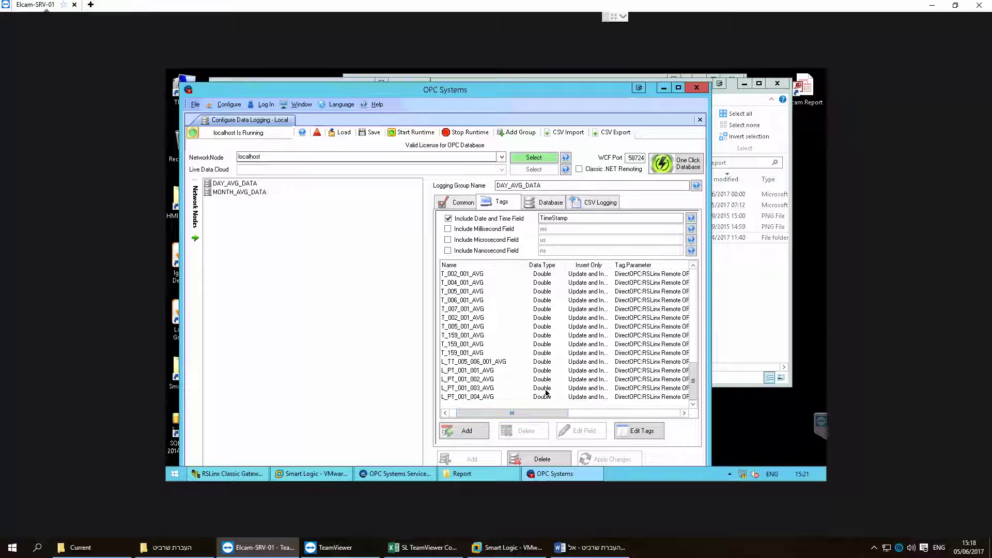
{"action": "right_click", "coordinate": [538, 362]}
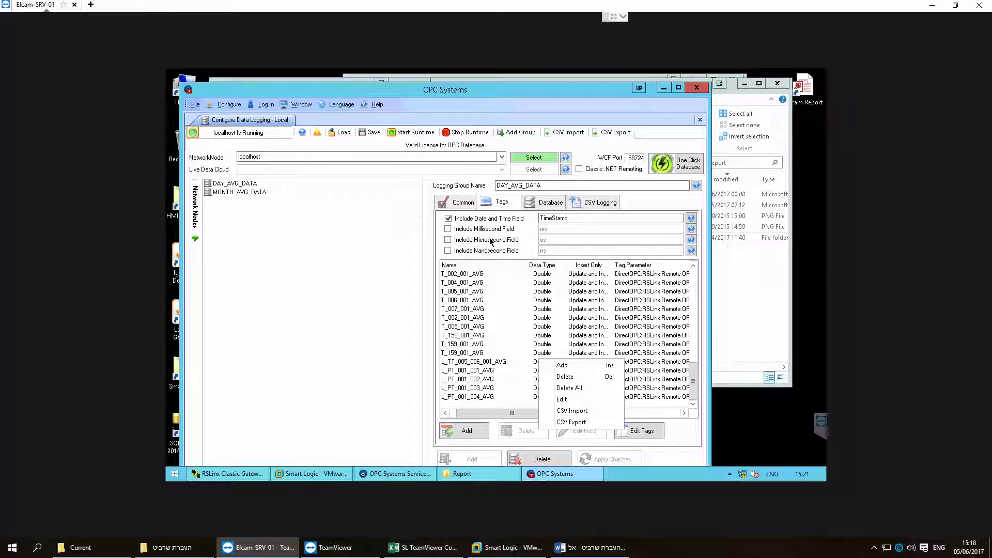
Open the Archive folder inside the Report folder window
{"action": "left_click", "coordinate": [755, 327]}
{"action": "left_click", "coordinate": [545, 238]}
{"action": "double_click", "coordinate": [545, 238]}
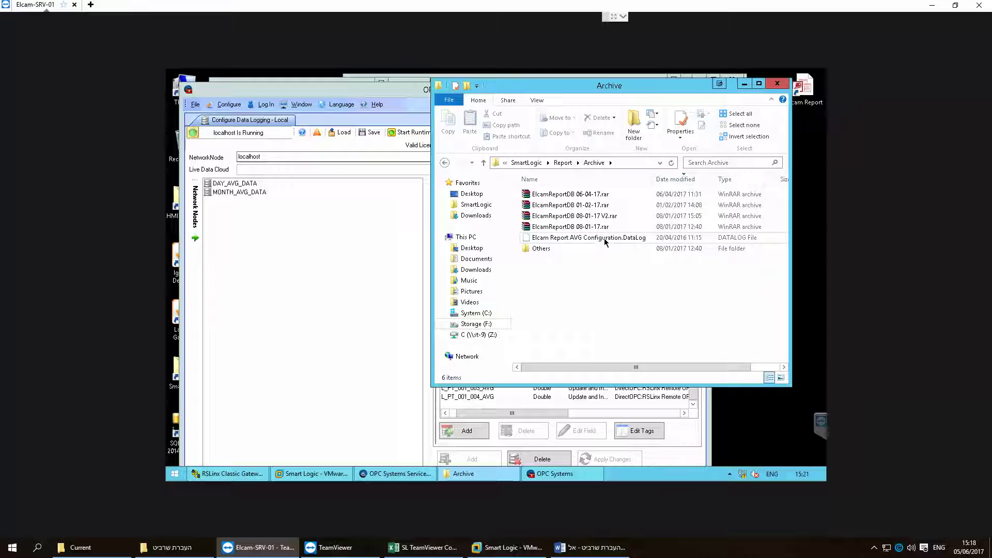
Reload DAY_AVG_DATA's tag list, check its general logging options, then scroll the tags back
{"action": "left_click", "coordinate": [290, 248]}
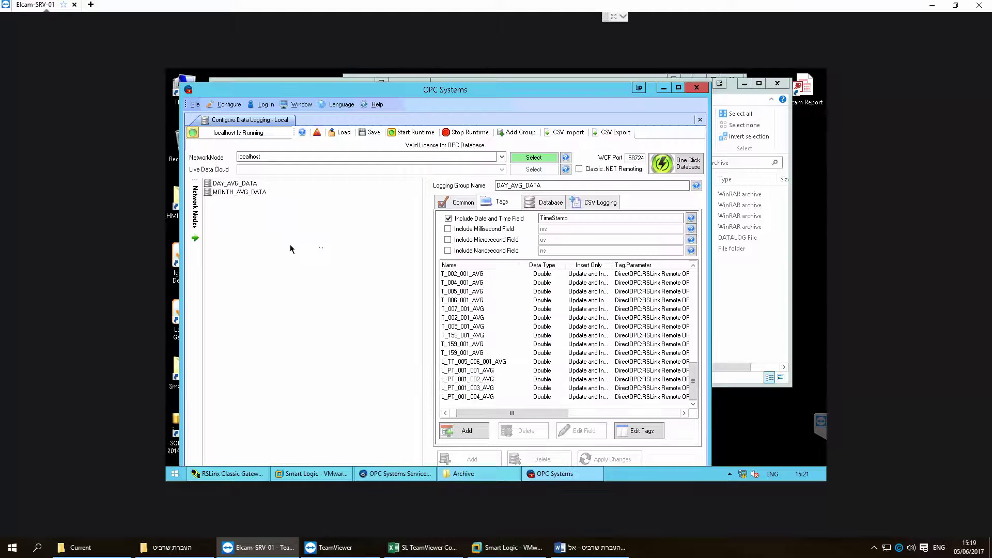
{"action": "left_click", "coordinate": [241, 186]}
{"action": "left_click", "coordinate": [243, 192]}
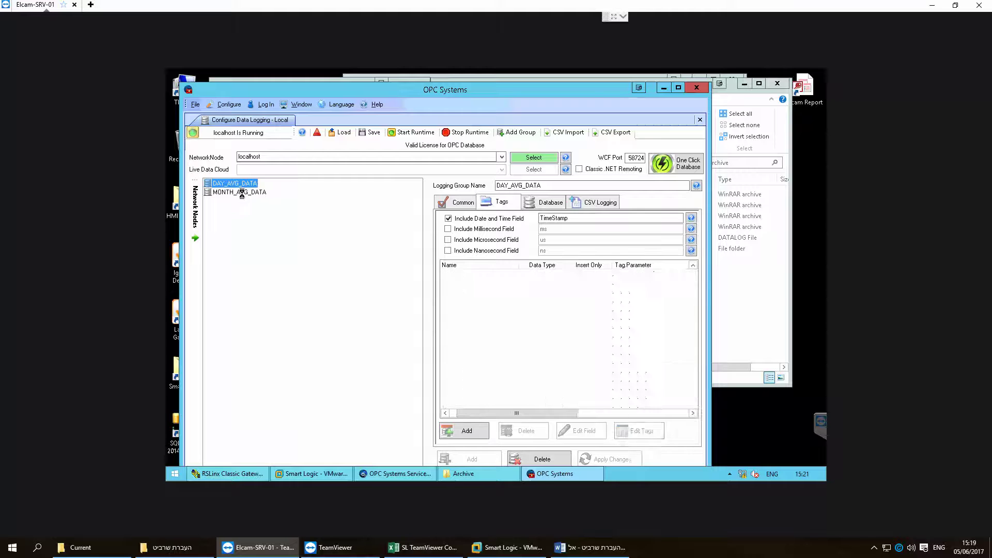
{"action": "left_click", "coordinate": [243, 187]}
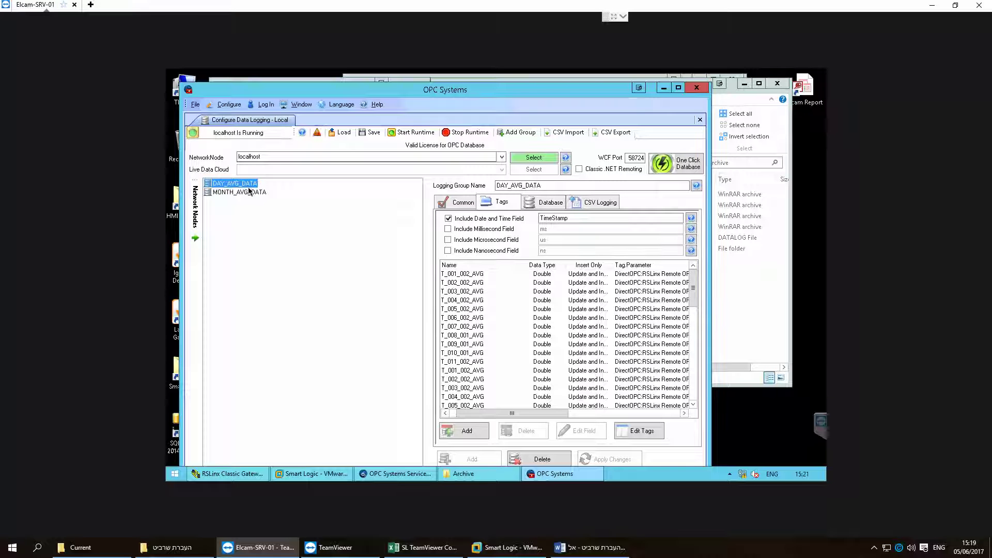
{"action": "left_click_drag", "start_coordinate": [697, 288], "coordinate": [697, 369]}
{"action": "left_click", "coordinate": [453, 203]}
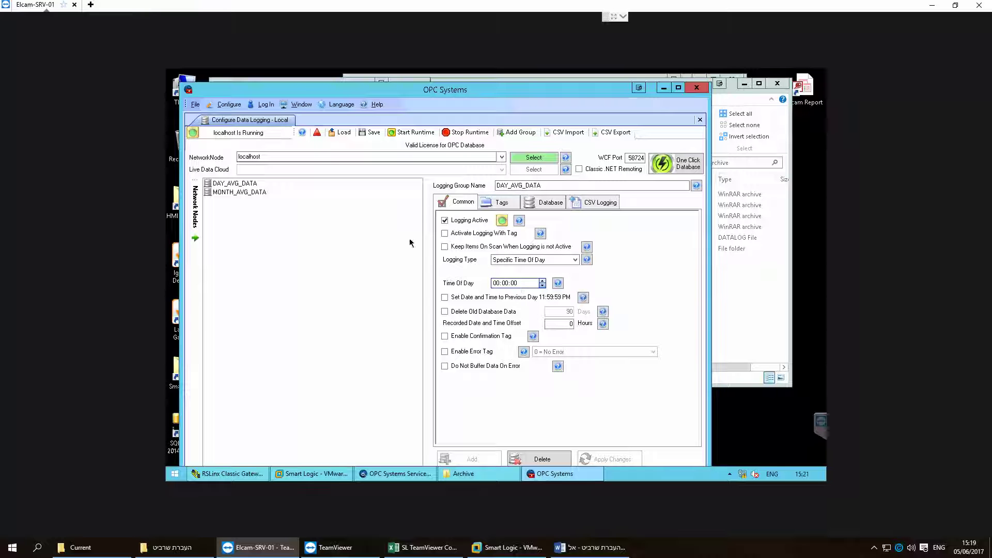
{"action": "left_click", "coordinate": [501, 202]}
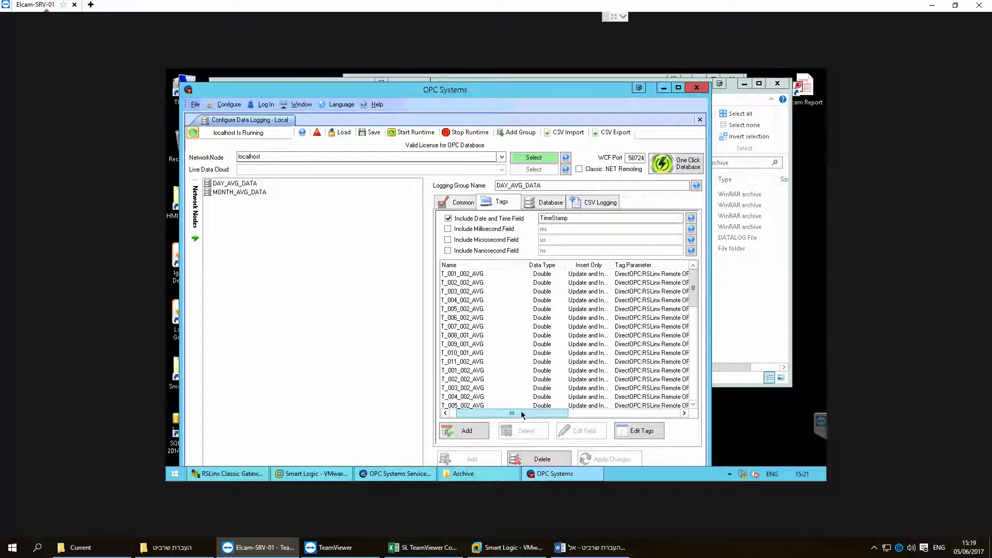
{"action": "left_click_drag", "start_coordinate": [526, 413], "coordinate": [612, 413]}
{"action": "left_click", "coordinate": [491, 413]}
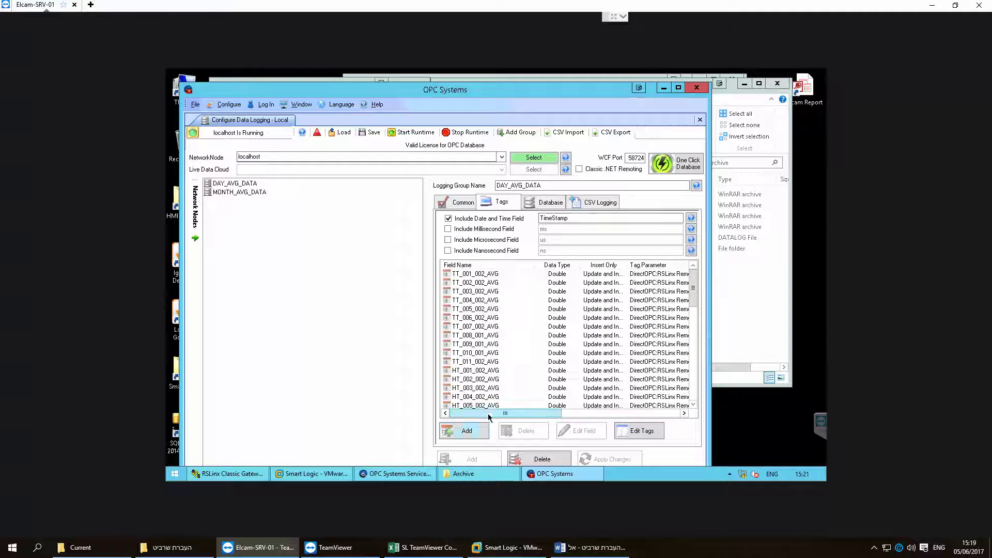
Go back from Archive to the Report folder and select ElcamReportDB.mdb (81.6 MB)
{"action": "left_click", "coordinate": [744, 333]}
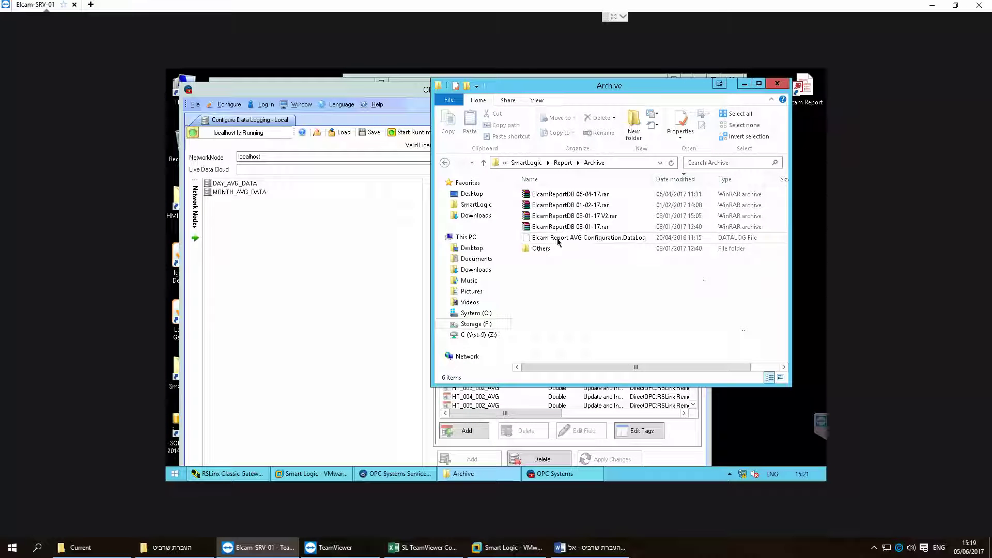
{"action": "left_click", "coordinate": [444, 163]}
{"action": "left_click", "coordinate": [547, 199]}
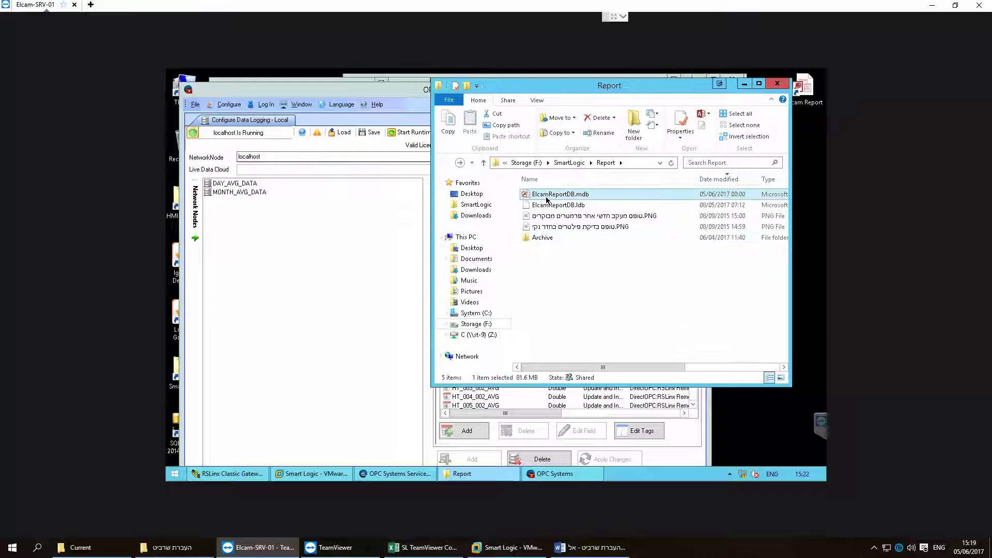
Open ElcamReportDB.mdb in Access, browse the DAY_AVG_DATA and MONTH_AVG_DATA tables, and open DAY_AVG_DATA's context menu
{"action": "double_click", "coordinate": [546, 199]}
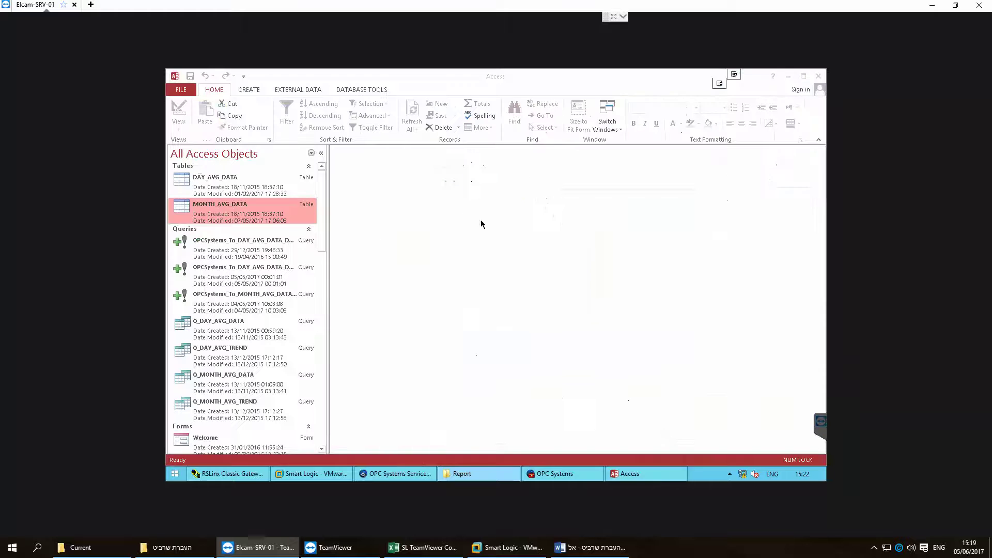
{"action": "left_click", "coordinate": [248, 188]}
{"action": "left_click", "coordinate": [247, 214]}
{"action": "left_click", "coordinate": [245, 189]}
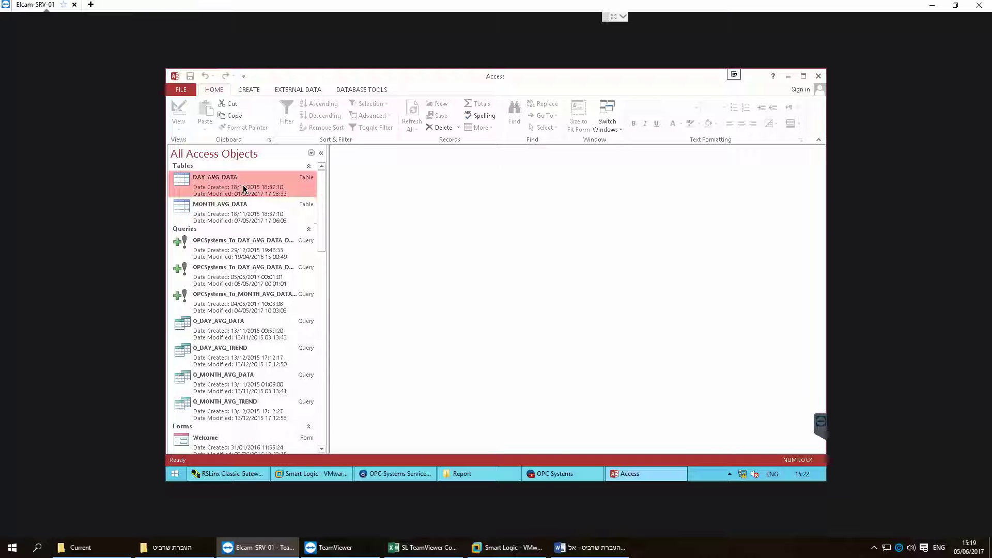
{"action": "left_click", "coordinate": [249, 212]}
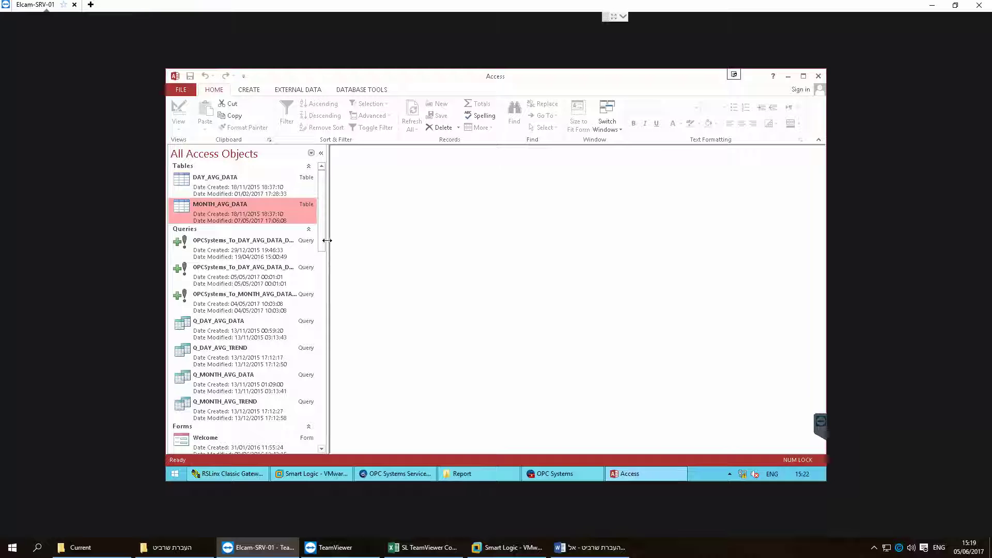
{"action": "left_click_drag", "start_coordinate": [325, 240], "coordinate": [339, 225]}
{"action": "mouse_move", "coordinate": [323, 206]}
{"action": "left_mouse_down"}
{"action": "mouse_move", "coordinate": [314, 354]}
{"action": "mouse_move", "coordinate": [324, 197]}
{"action": "left_mouse_up"}
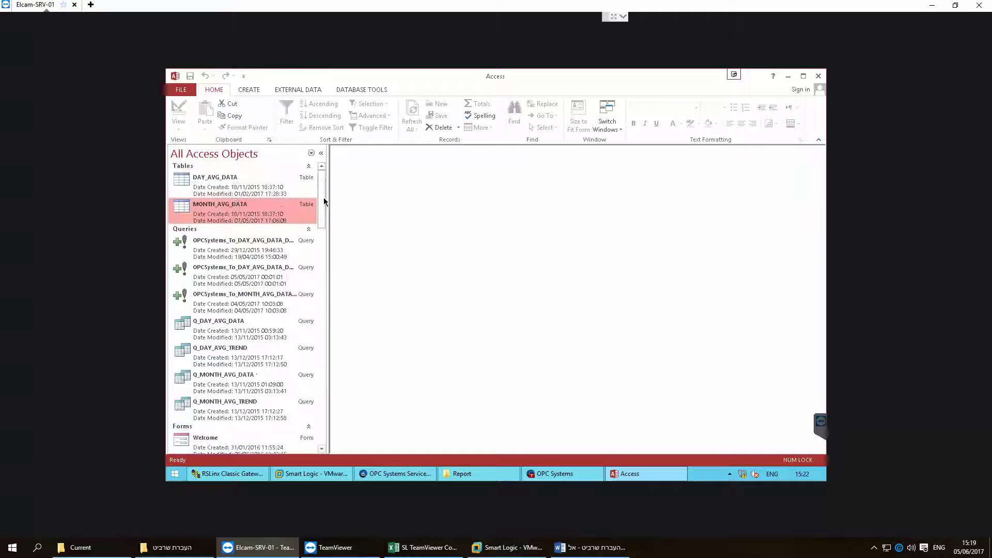
{"action": "right_click", "coordinate": [217, 187]}
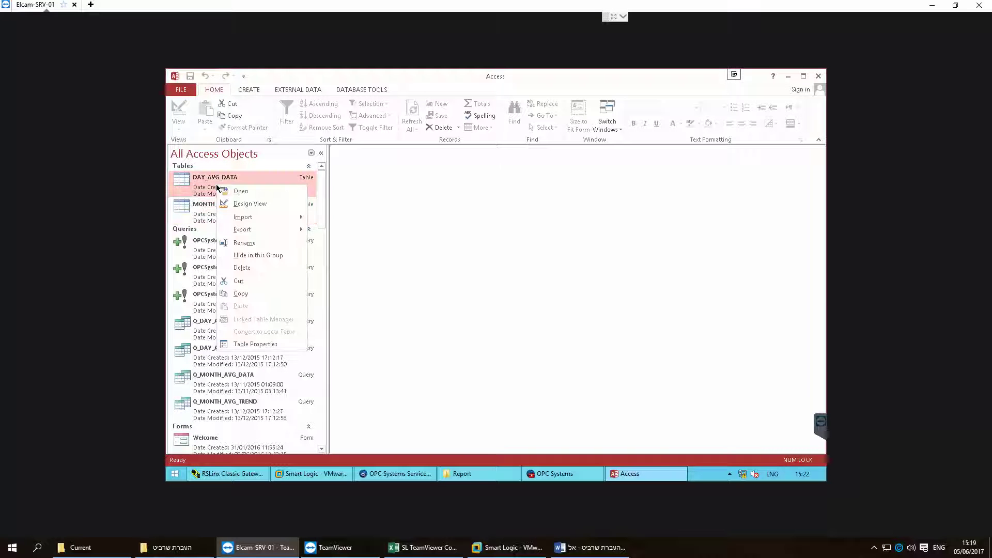
Open the DAY_AVG_DATA table in Access and widen its TimeStamp column
{"action": "left_click", "coordinate": [248, 192]}
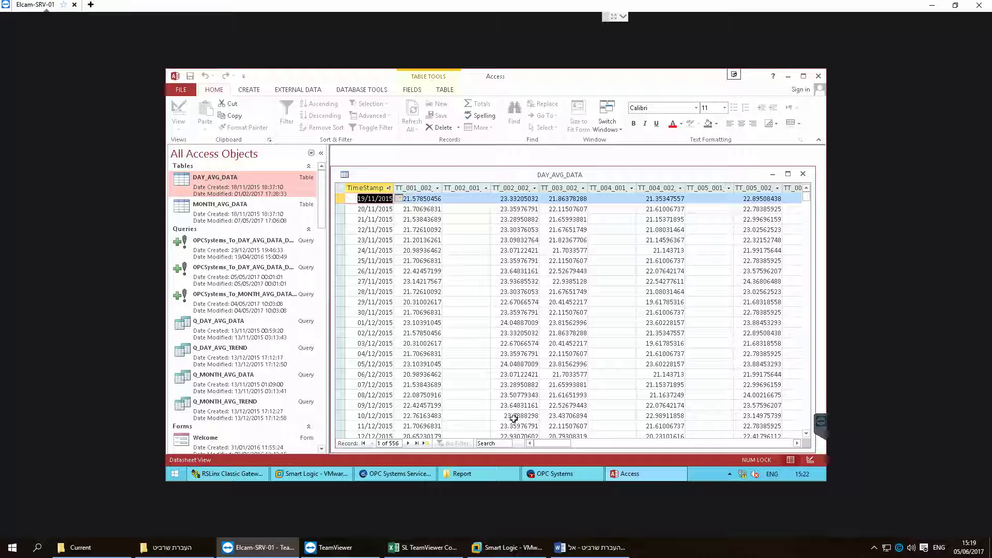
{"action": "left_click_drag", "start_coordinate": [398, 188], "coordinate": [445, 184]}
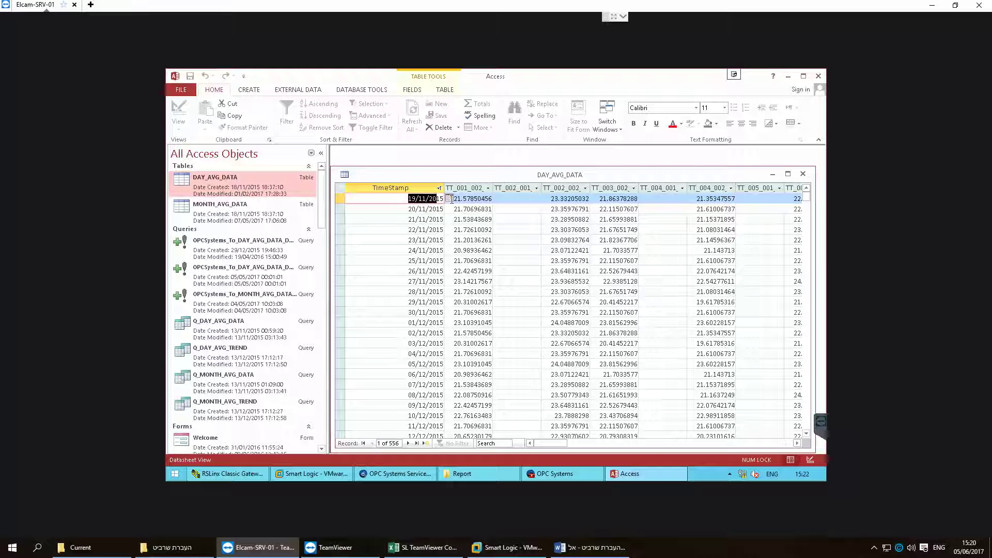
{"action": "right_click", "coordinate": [419, 187]}
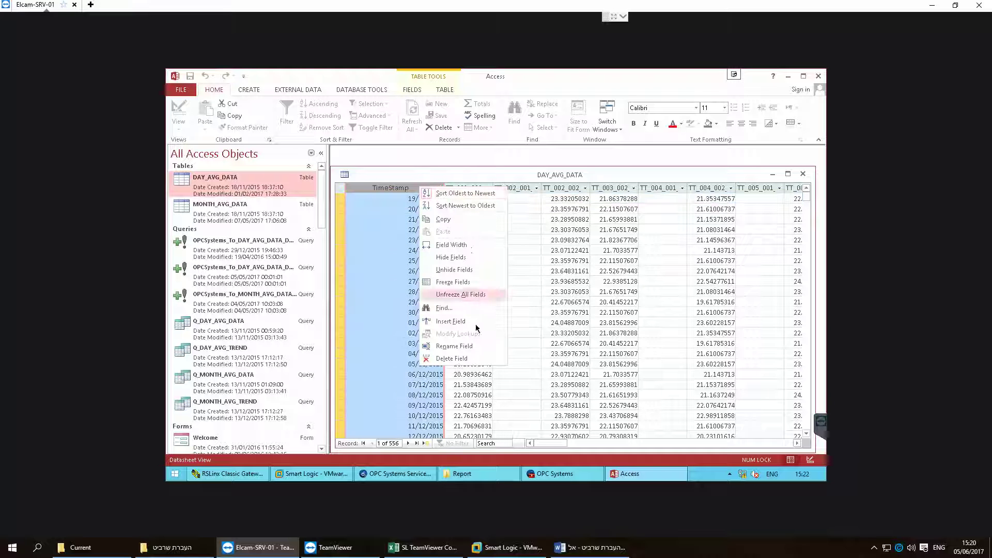
{"action": "left_click", "coordinate": [543, 321]}
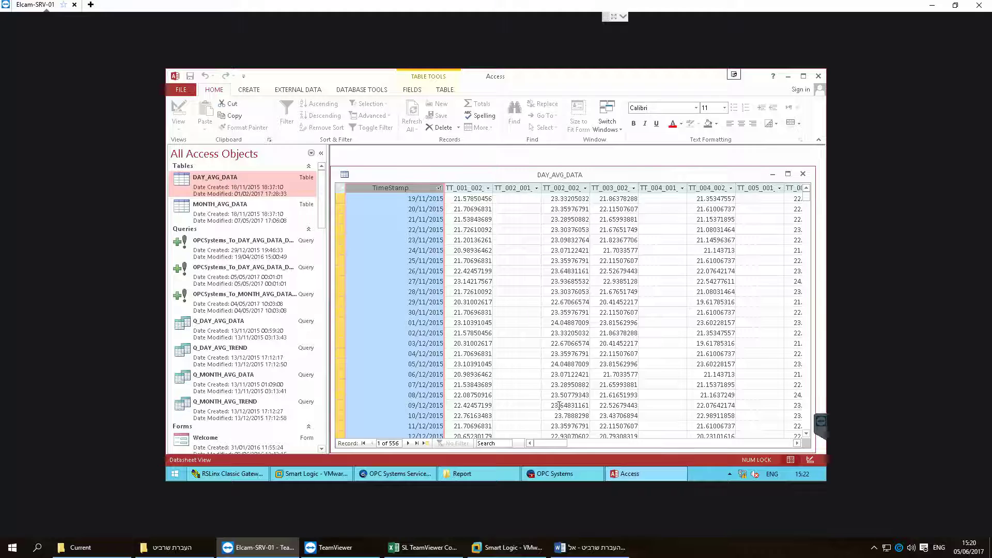
{"action": "left_click_drag", "start_coordinate": [546, 448], "coordinate": [603, 450]}
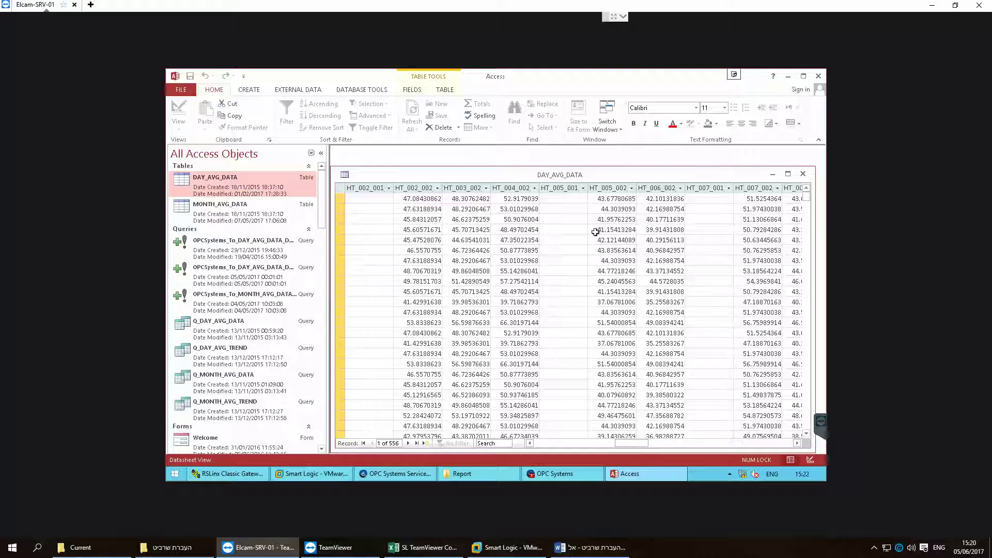
{"action": "left_click", "coordinate": [565, 200]}
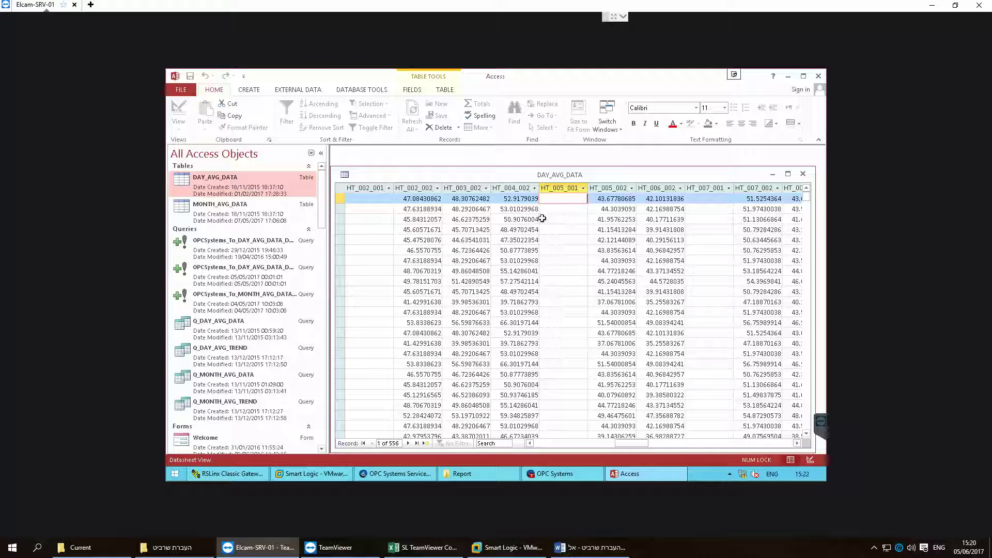
{"action": "left_click_drag", "start_coordinate": [626, 447], "coordinate": [547, 453]}
View the MONTH_AVG_DATA records, reopen DAY_AVG_DATA, then return to OPC Systems
{"action": "left_click", "coordinate": [236, 205]}
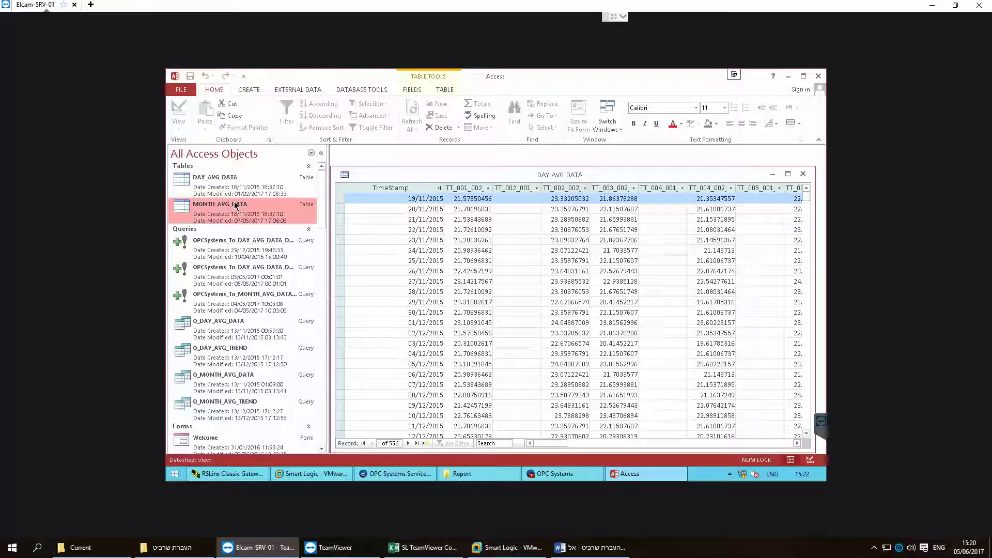
{"action": "right_click", "coordinate": [237, 207]}
{"action": "left_click", "coordinate": [256, 213]}
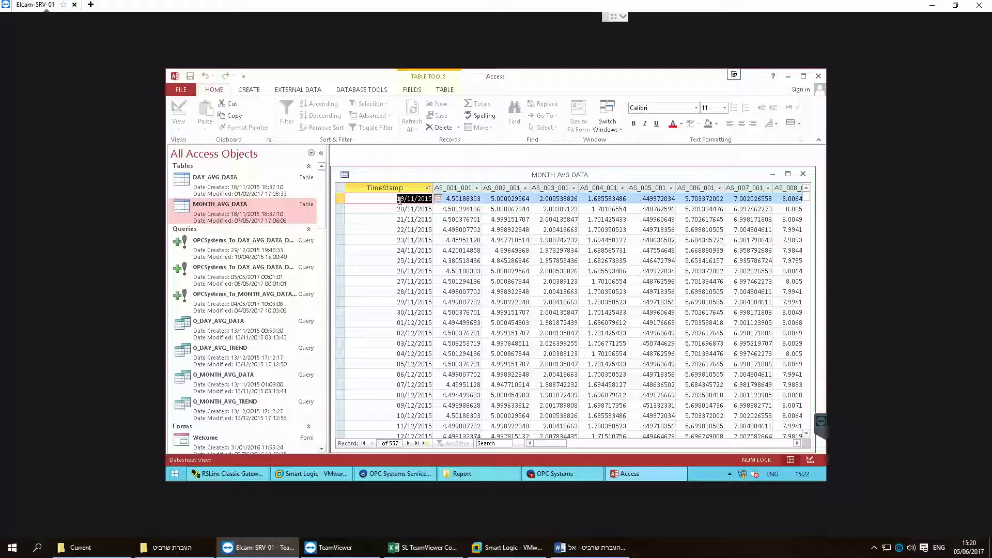
{"action": "right_click", "coordinate": [277, 192]}
{"action": "left_click", "coordinate": [305, 206]}
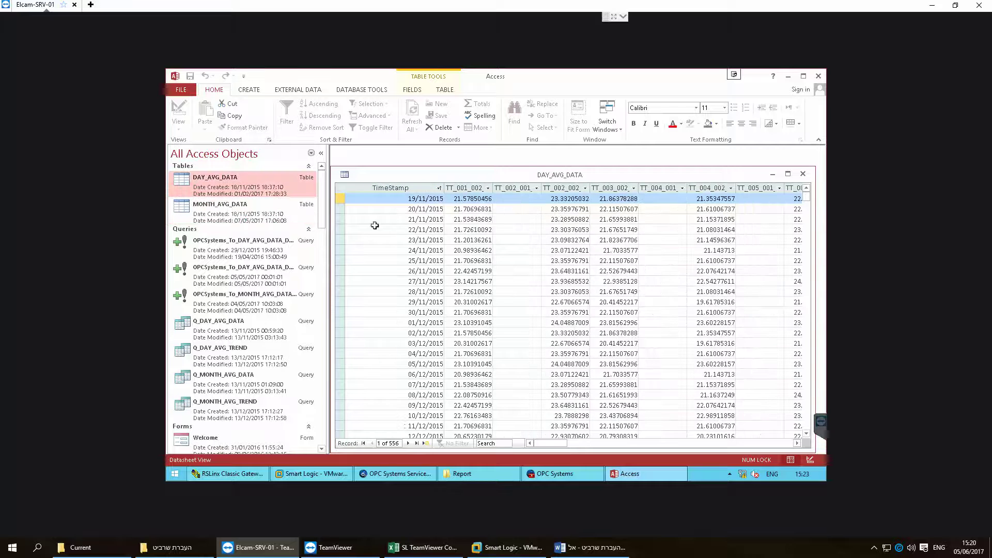
{"action": "left_click", "coordinate": [277, 212]}
{"action": "left_click", "coordinate": [556, 476]}
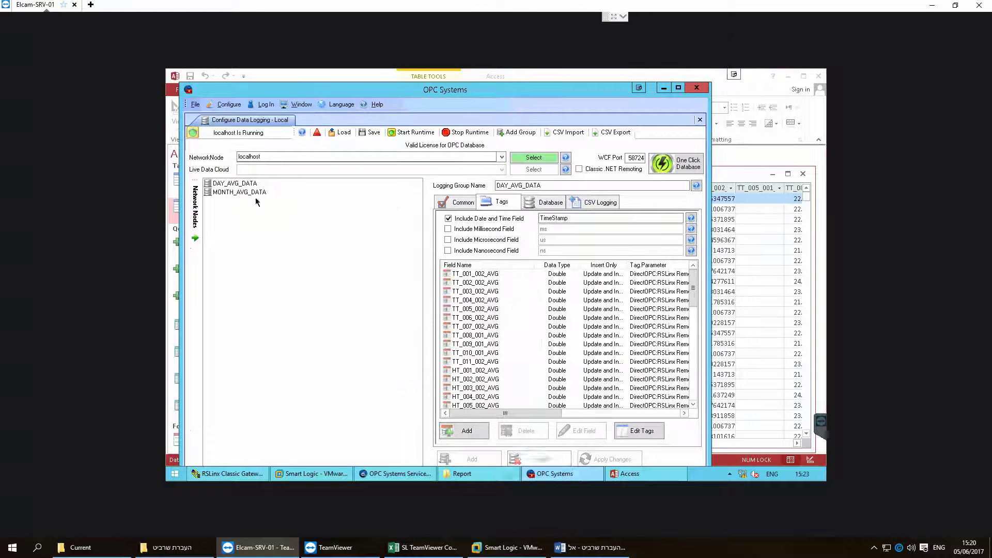
Check the MONTH_AVG_DATA group's daily logging schedule on its Common tab
{"action": "left_click", "coordinate": [258, 194]}
{"action": "left_click", "coordinate": [439, 201]}
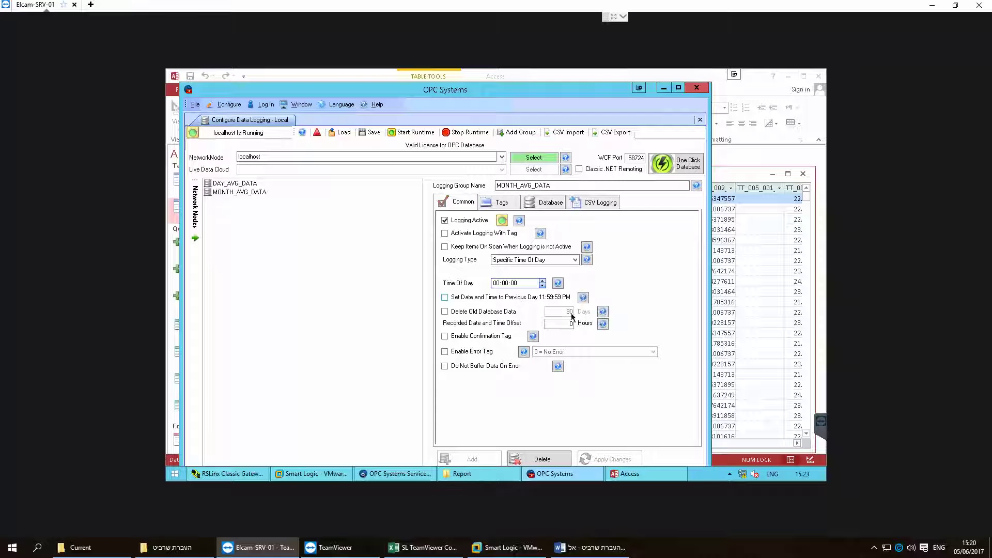
{"action": "left_click", "coordinate": [548, 474]}
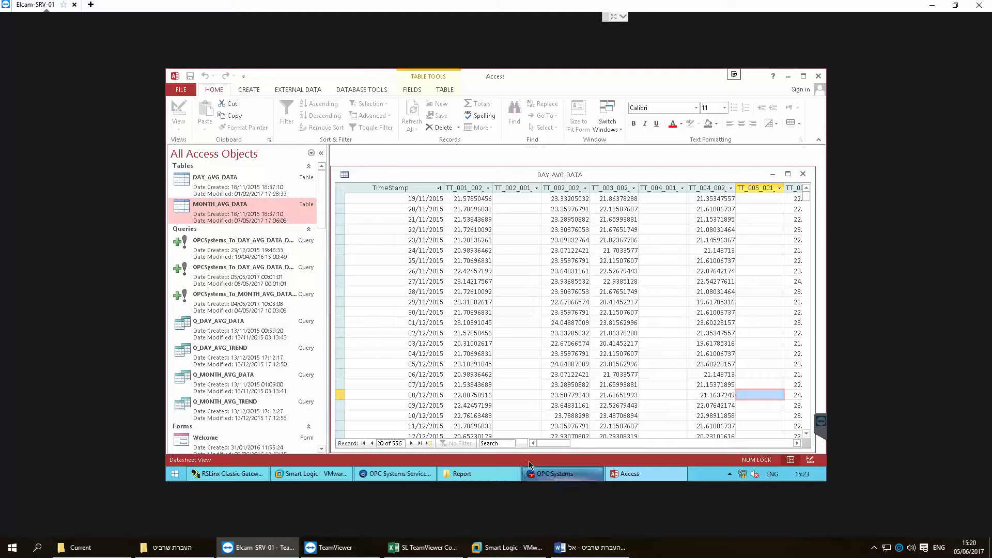
{"action": "left_click_drag", "start_coordinate": [544, 441], "coordinate": [536, 466]}
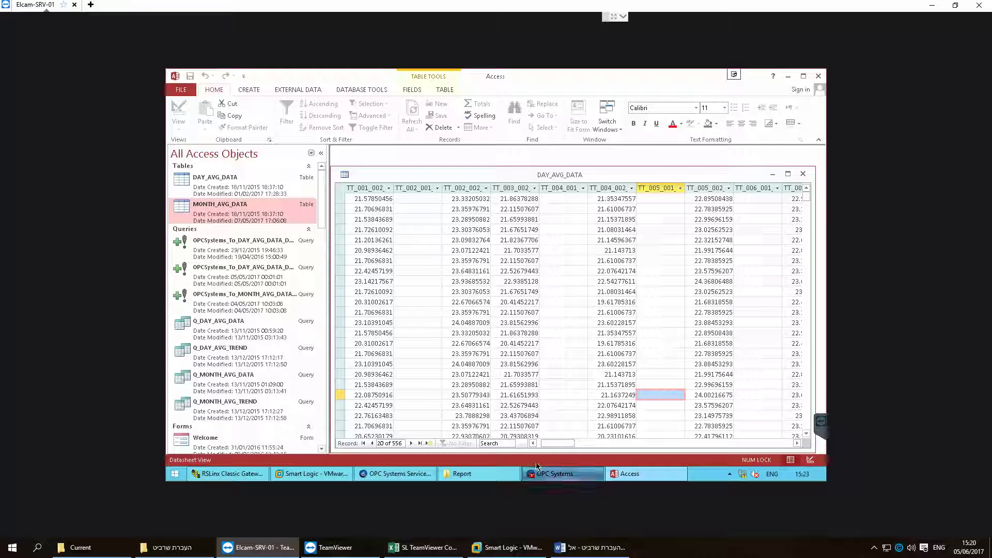
Close Access without saving, close OPC Systems, and reopen ElcamReportDB.mdb
{"action": "left_click", "coordinate": [819, 76]}
{"action": "left_click", "coordinate": [505, 302]}
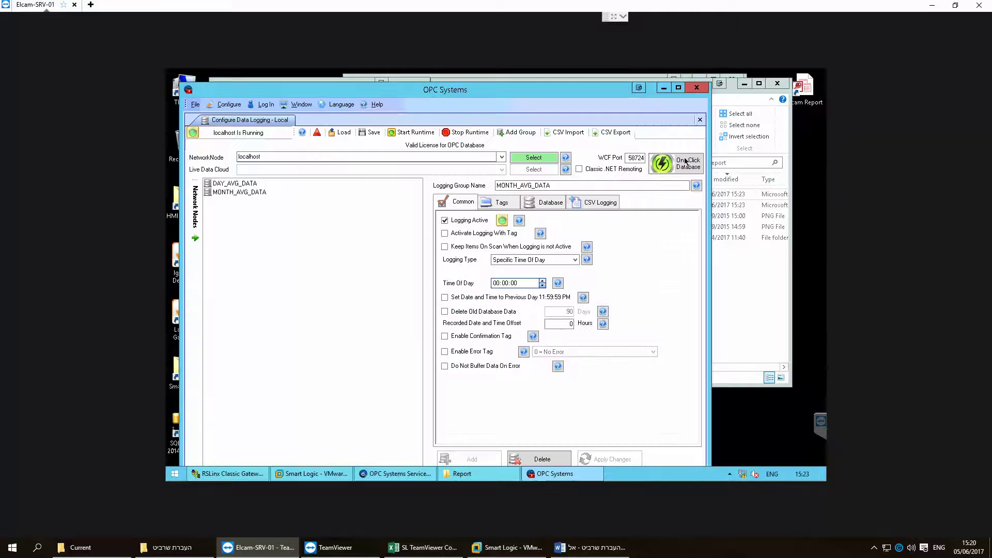
{"action": "left_click", "coordinate": [696, 87]}
{"action": "double_click", "coordinate": [567, 256]}
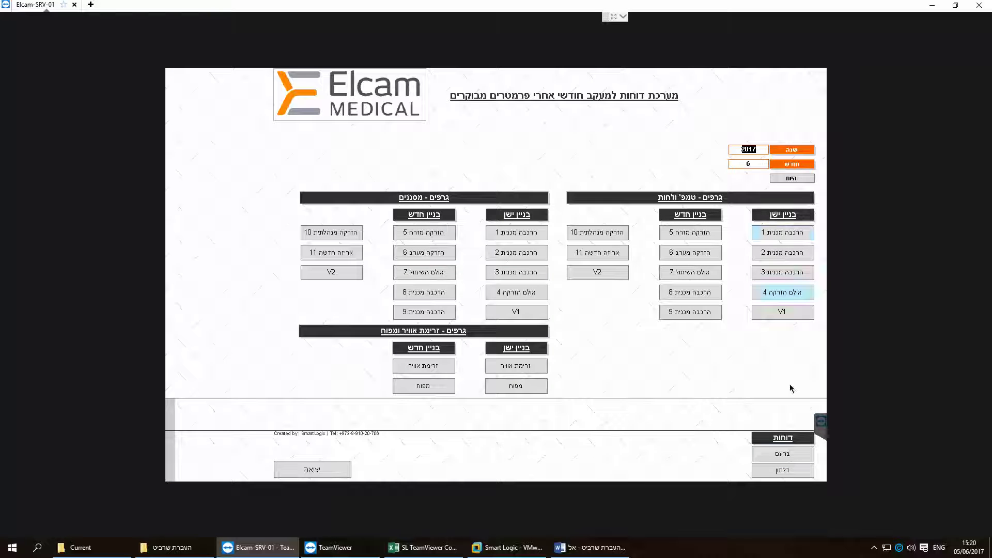
Preview and close the ברעם and דלתון monthly reports
{"action": "left_click", "coordinate": [785, 455]}
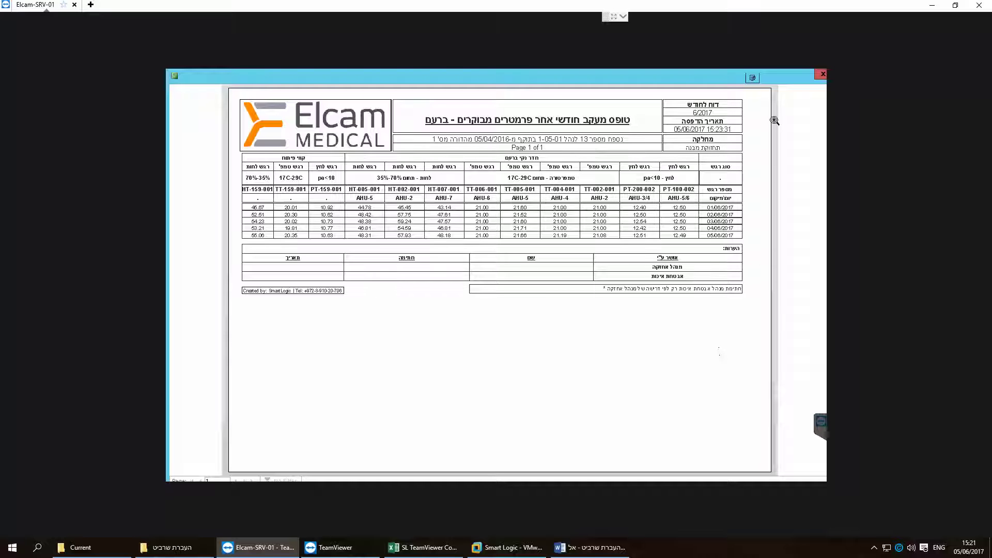
{"action": "left_click", "coordinate": [822, 74]}
{"action": "left_click", "coordinate": [789, 462]}
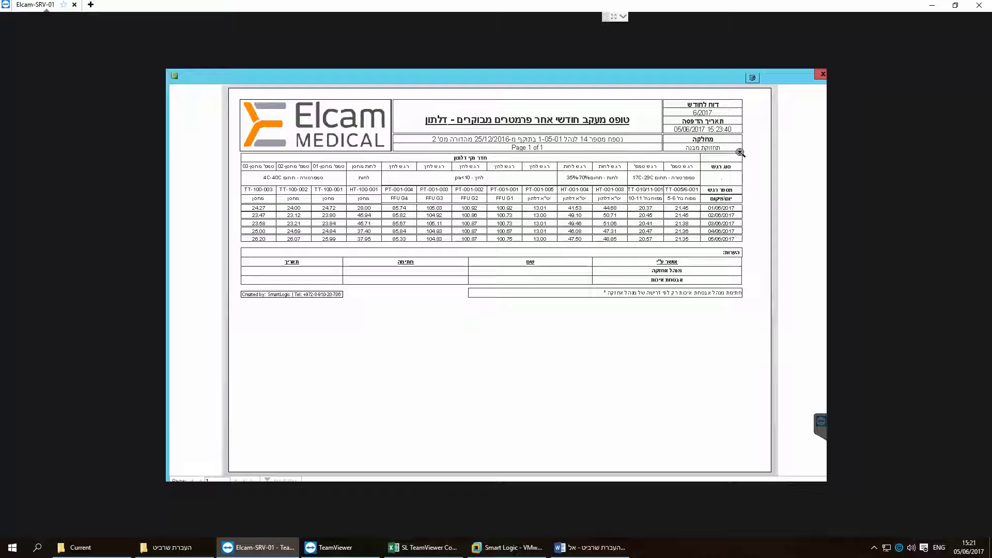
{"action": "left_click", "coordinate": [822, 73]}
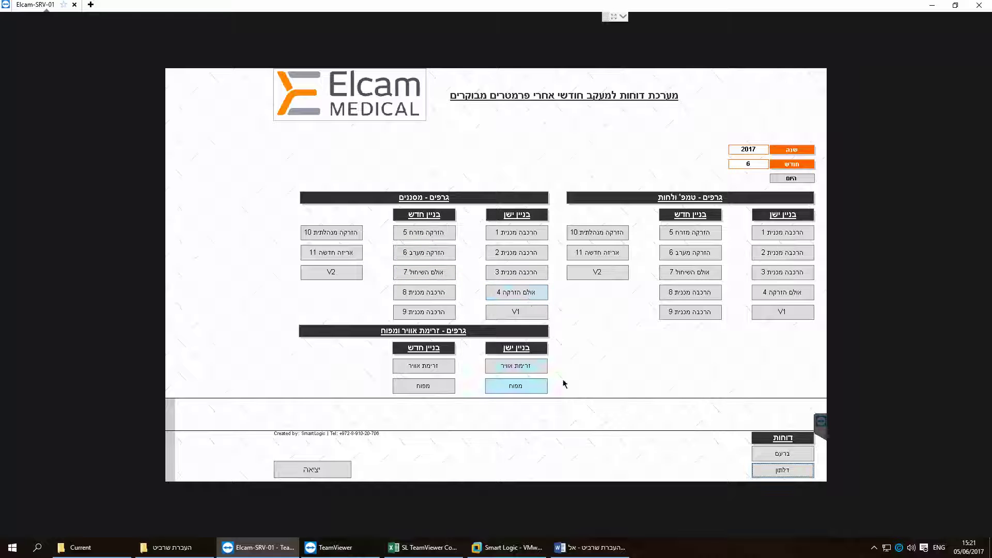
View a 12-month temperature and humidity chart, then exit the report system with יציאה
{"action": "left_click", "coordinate": [781, 292]}
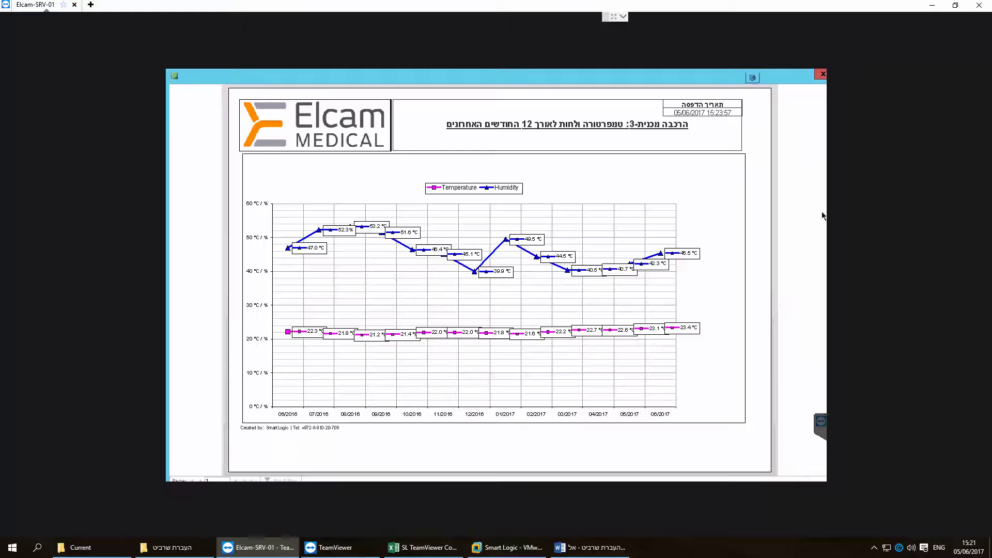
{"action": "left_click", "coordinate": [822, 76]}
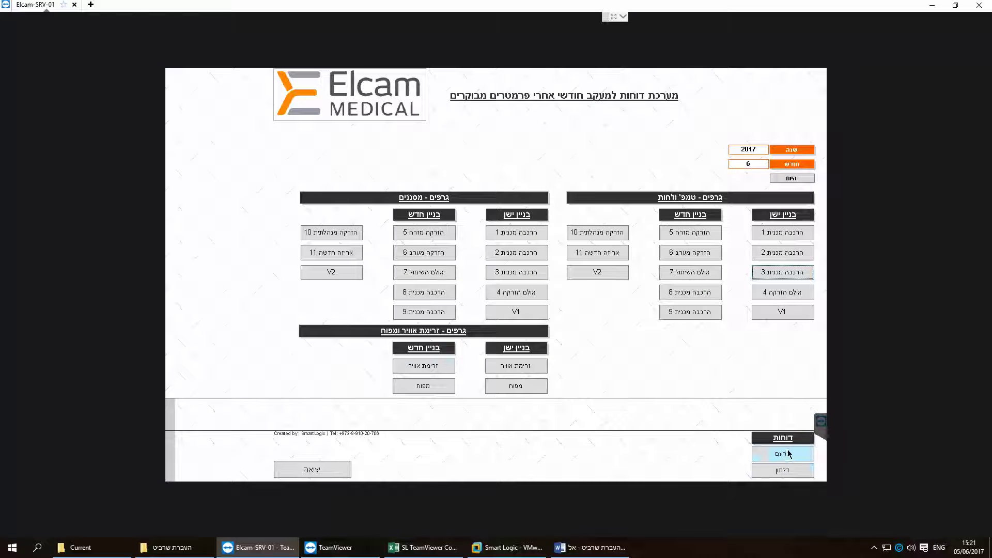
{"action": "left_click", "coordinate": [310, 470]}
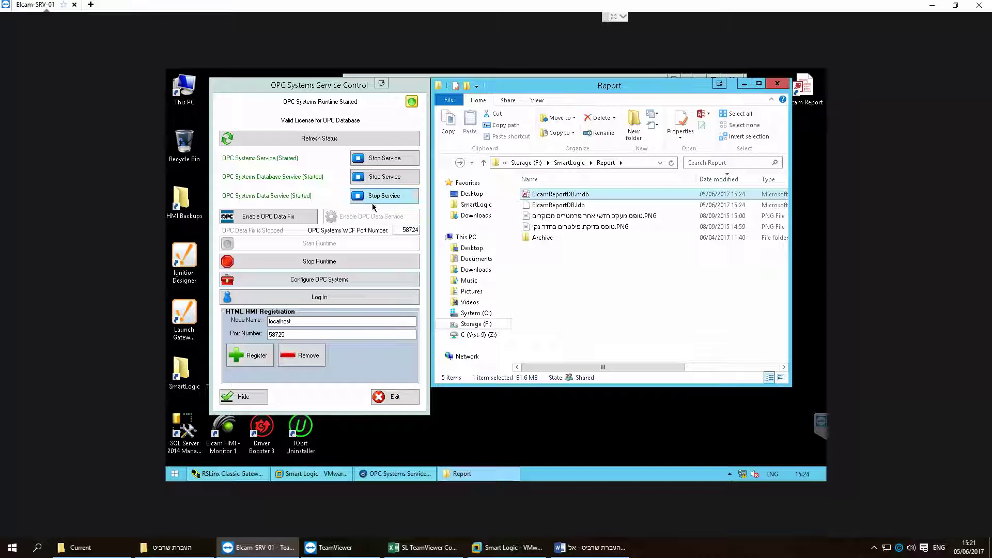
{"action": "left_click", "coordinate": [588, 206]}
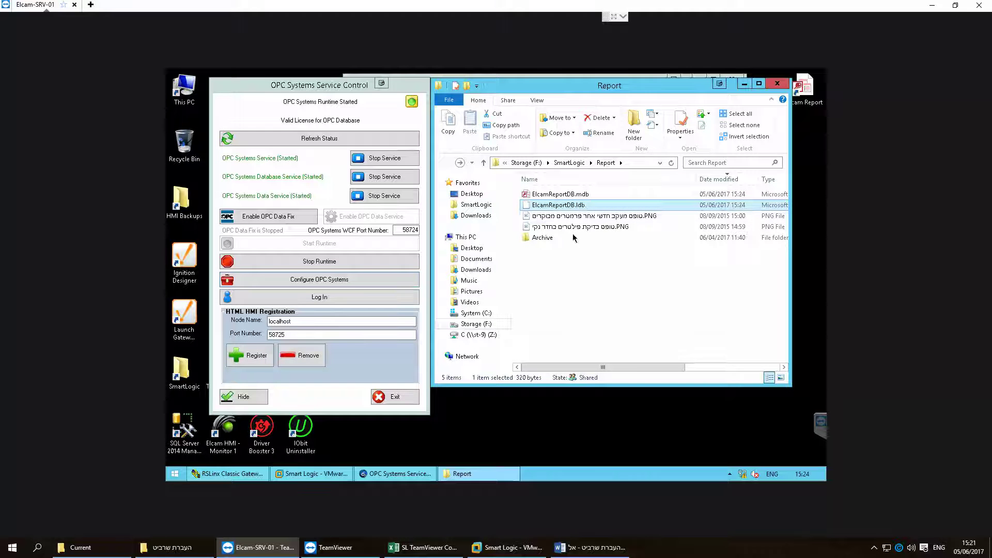
Browse the Archive folder and bring OPC Systems Service Control back up
{"action": "left_click", "coordinate": [546, 241]}
{"action": "double_click", "coordinate": [547, 245]}
{"action": "left_click", "coordinate": [605, 237]}
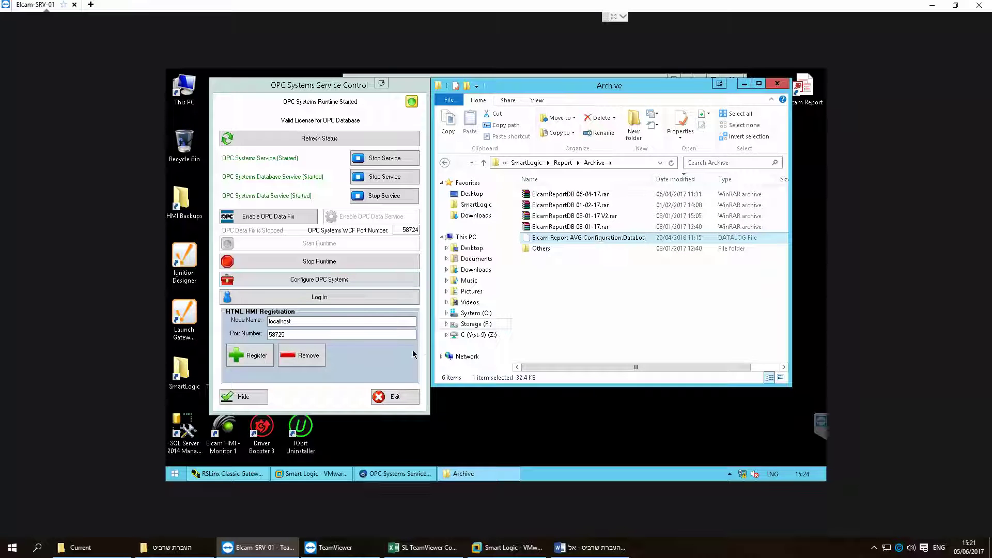
{"action": "left_click", "coordinate": [325, 279]}
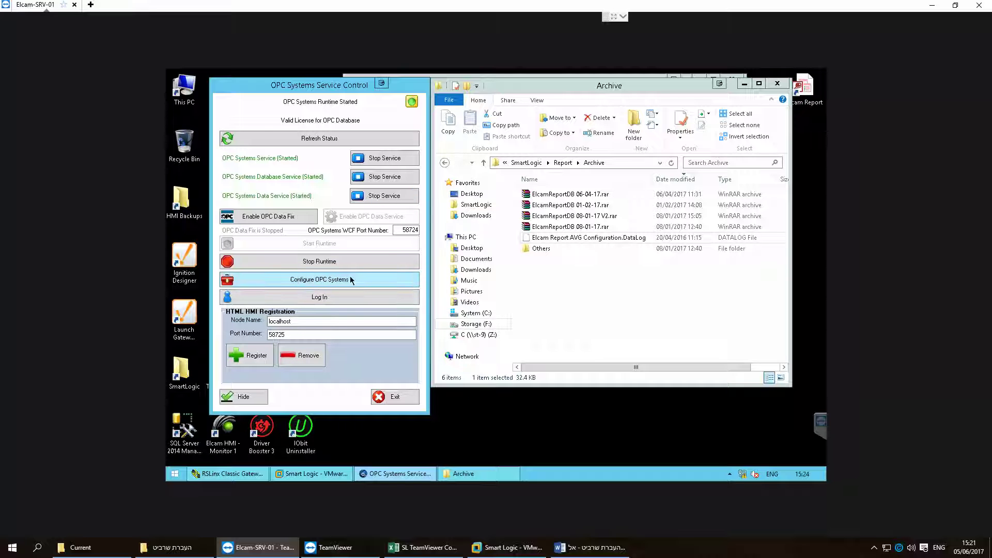
{"action": "right_click", "coordinate": [565, 475]}
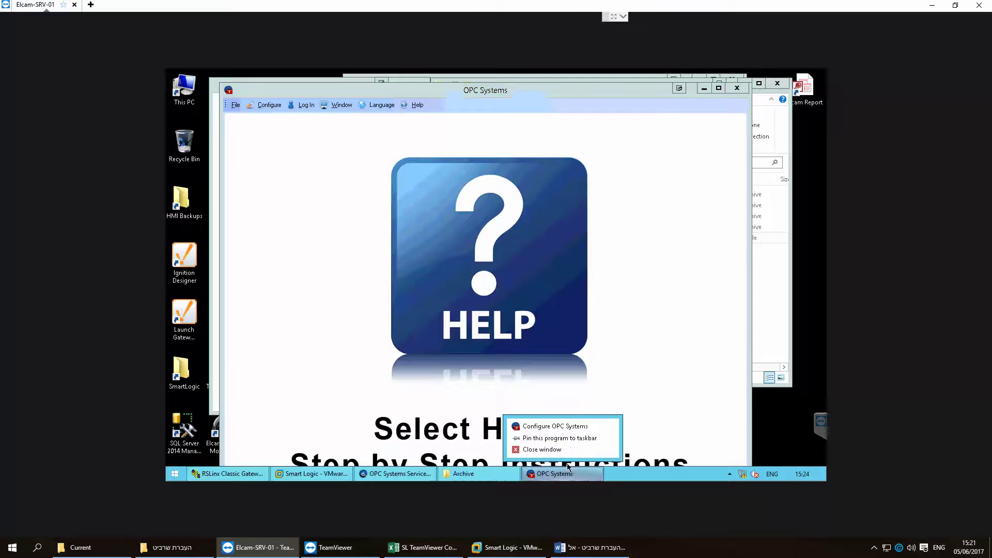
{"action": "left_click", "coordinate": [542, 450]}
{"action": "left_click", "coordinate": [401, 474]}
{"action": "left_click", "coordinate": [400, 474]}
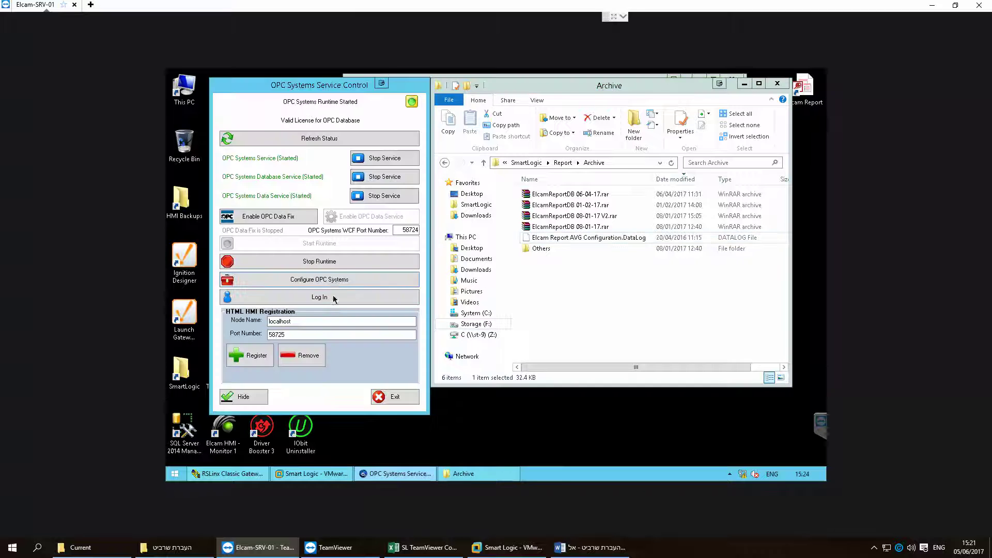
Launch Configure OPC Systems and open Configure > Options for the Local node
{"action": "left_click", "coordinate": [333, 281]}
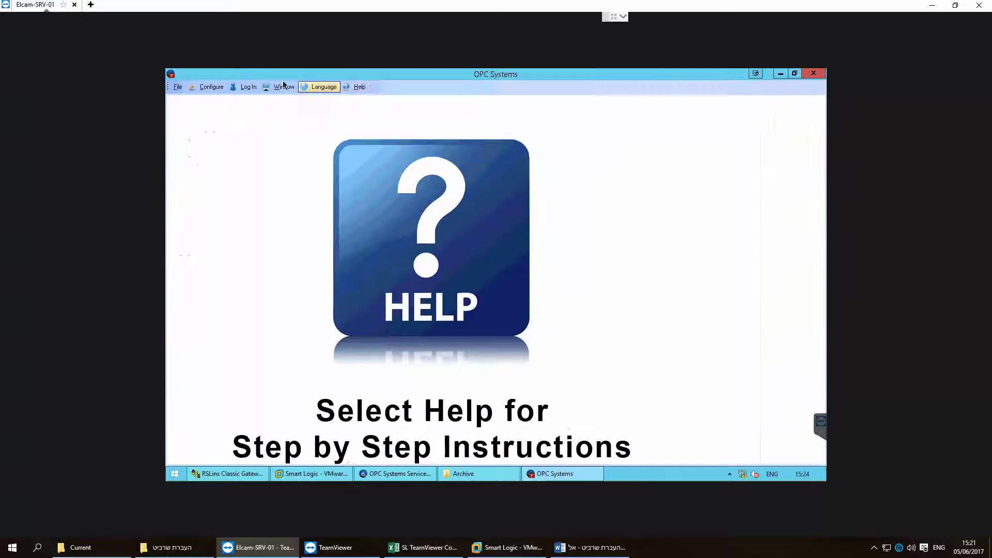
{"action": "left_click", "coordinate": [212, 87]}
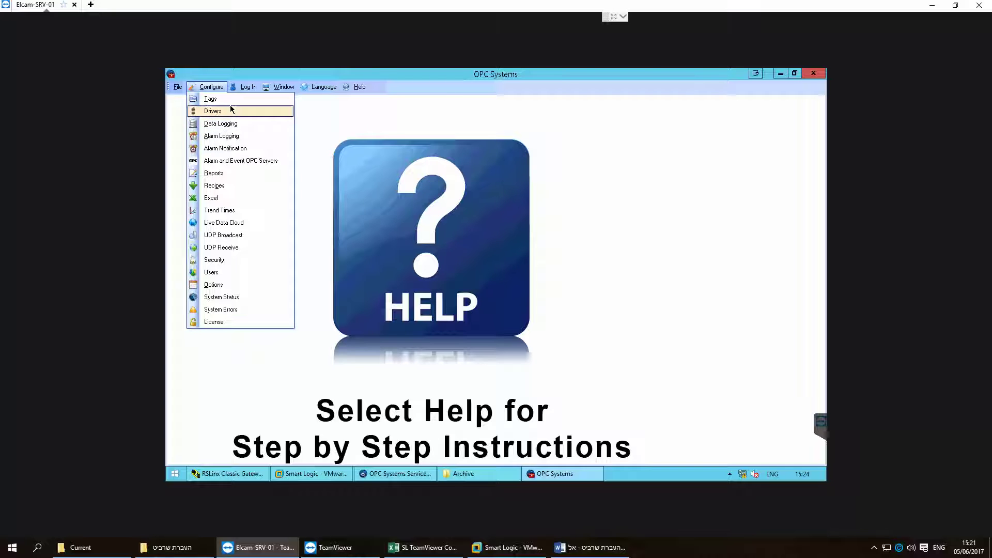
{"action": "left_click", "coordinate": [231, 111]}
{"action": "left_click", "coordinate": [217, 89]}
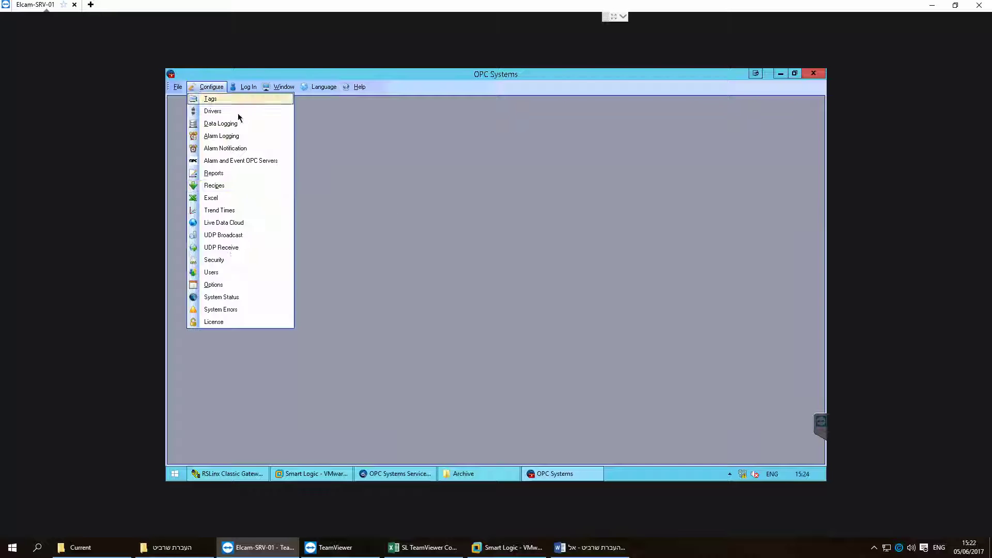
{"action": "left_click", "coordinate": [217, 287]}
{"action": "left_click", "coordinate": [200, 173]}
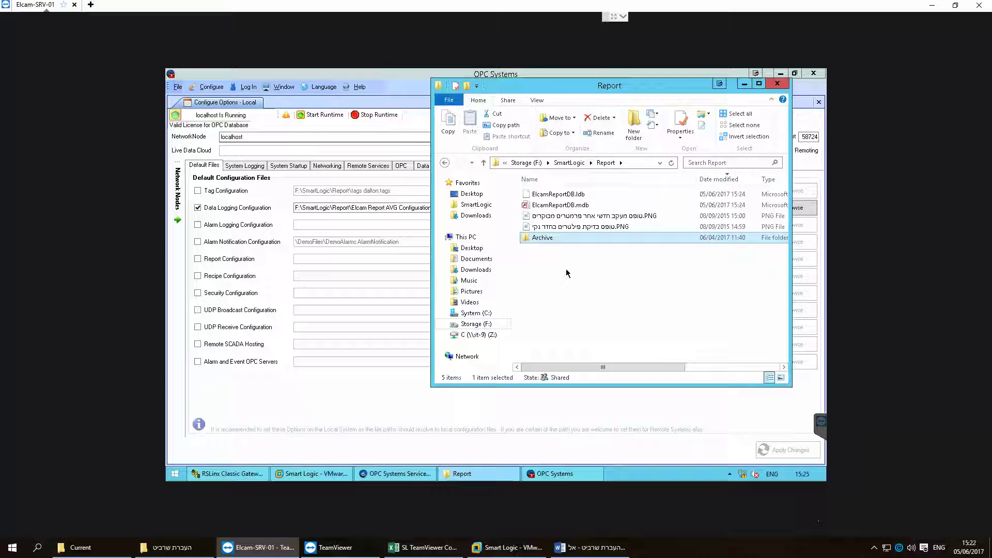
Open the Archive folder, return to the Report folder, and reposition its window
{"action": "double_click", "coordinate": [547, 239]}
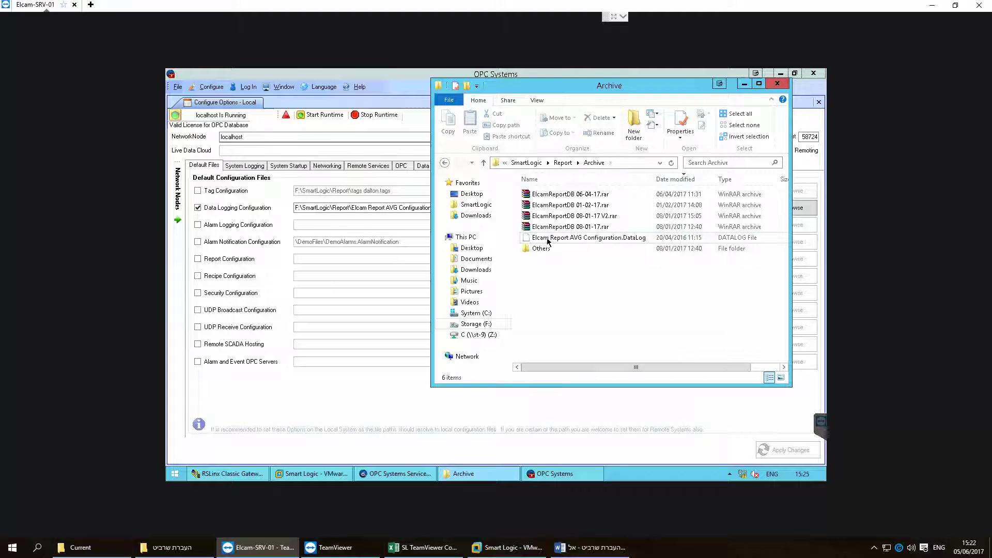
{"action": "left_click", "coordinate": [447, 165]}
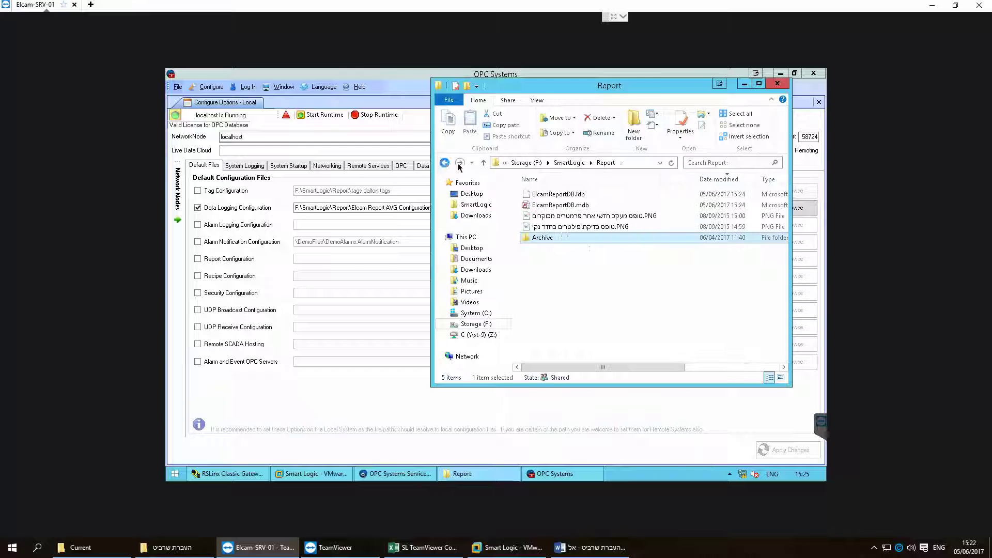
{"action": "left_click_drag", "start_coordinate": [542, 90], "coordinate": [642, 93]}
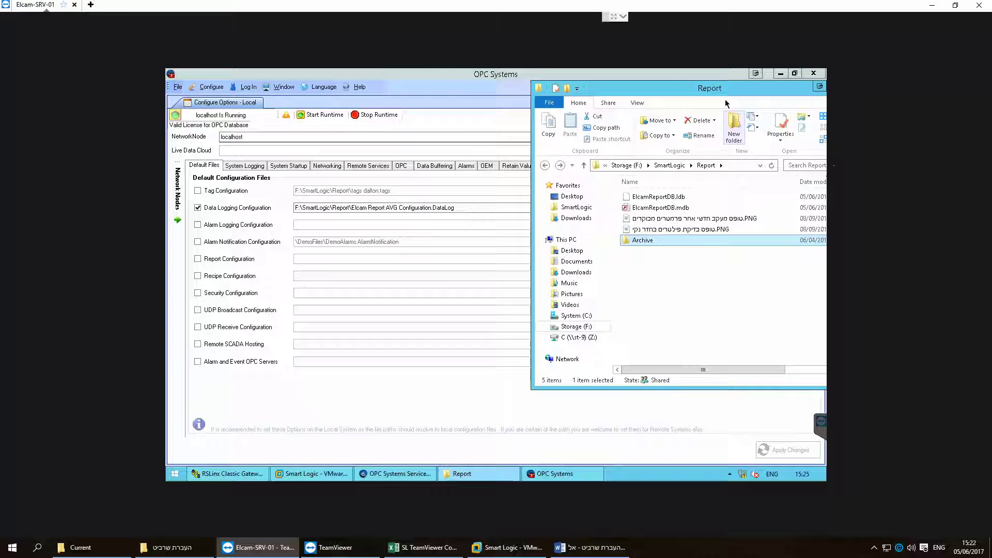
{"action": "left_click_drag", "start_coordinate": [714, 91], "coordinate": [679, 89]}
Tick Hidden items to reveal Elcam Report AVG Configuration.DataLog, inspect it, then untick Hidden items
{"action": "left_click", "coordinate": [602, 99]}
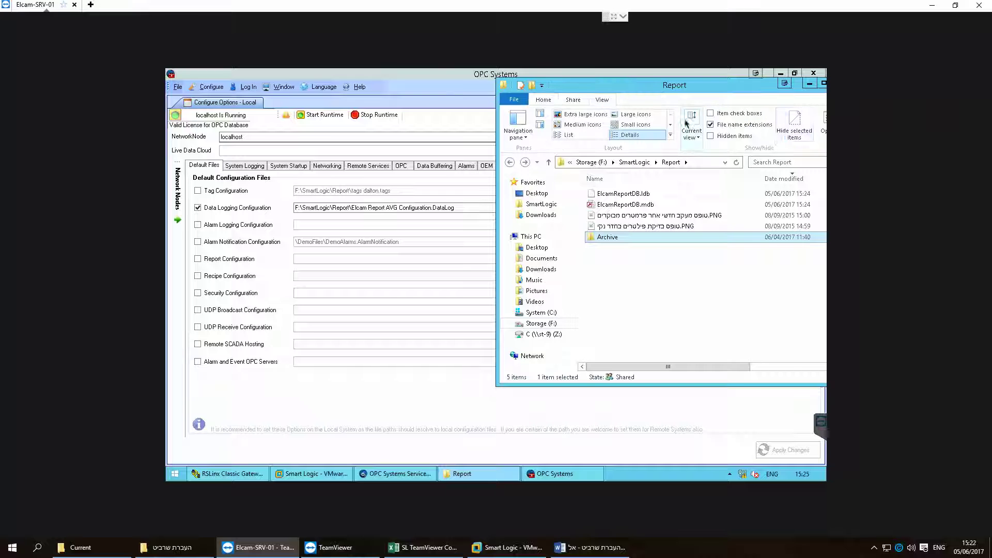
{"action": "left_click", "coordinate": [710, 136]}
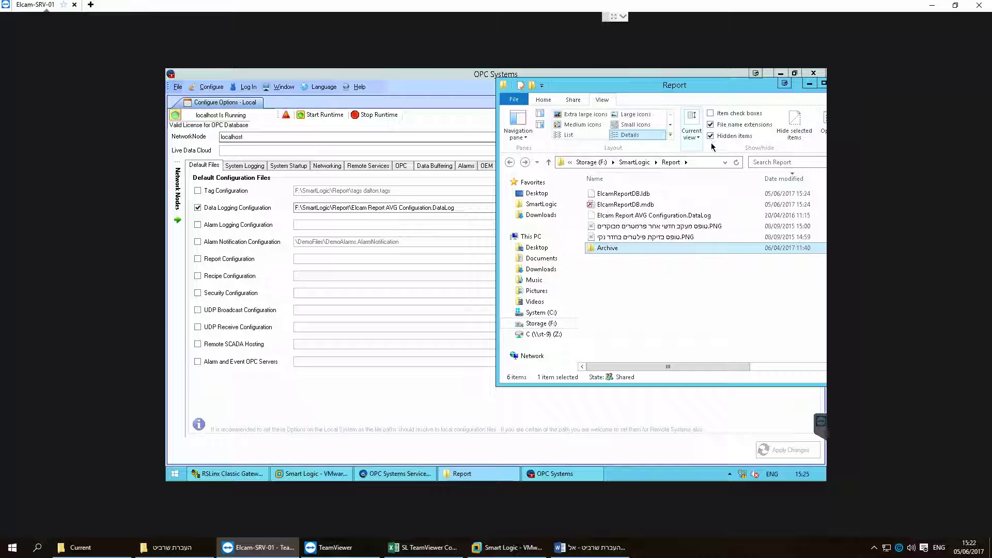
{"action": "right_click", "coordinate": [667, 218]}
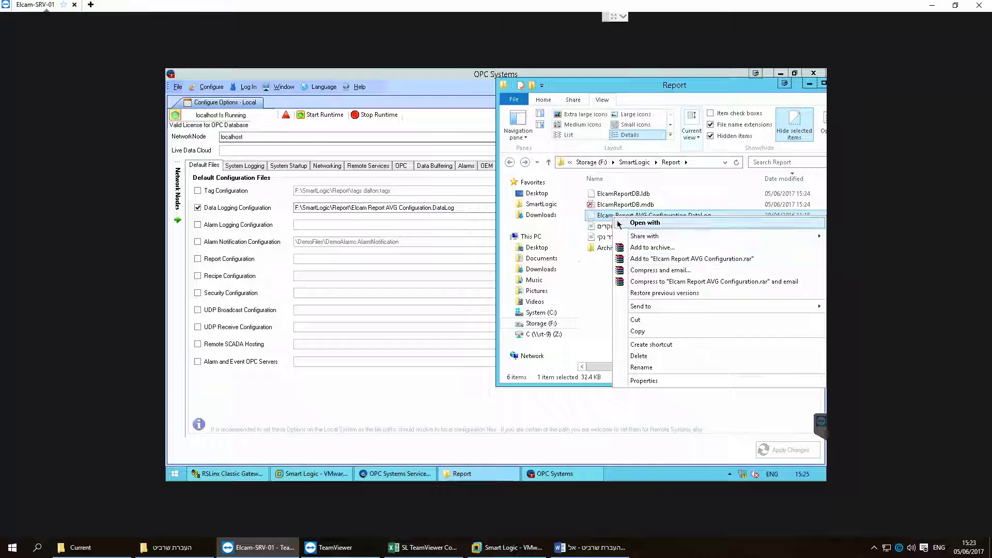
{"action": "left_click", "coordinate": [601, 276]}
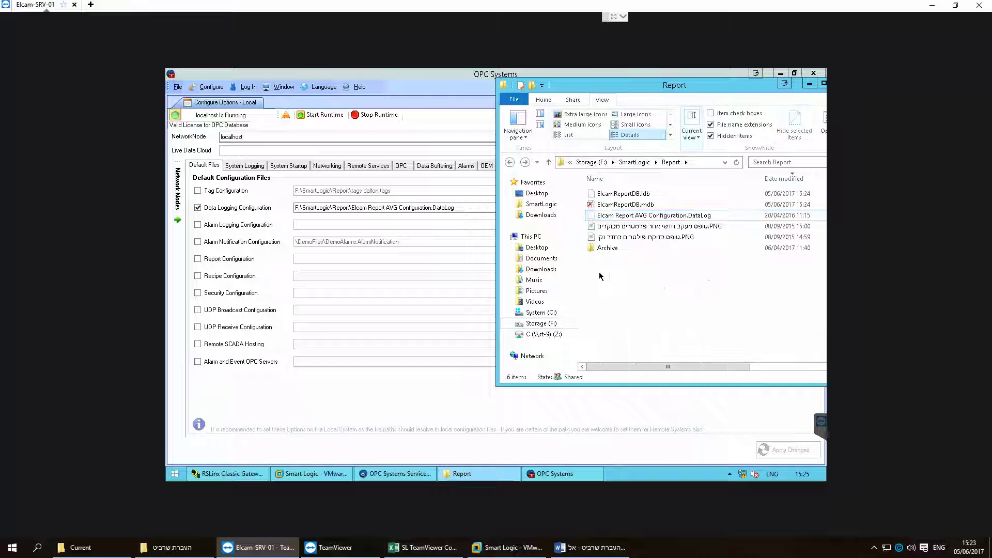
{"action": "left_click", "coordinate": [635, 217]}
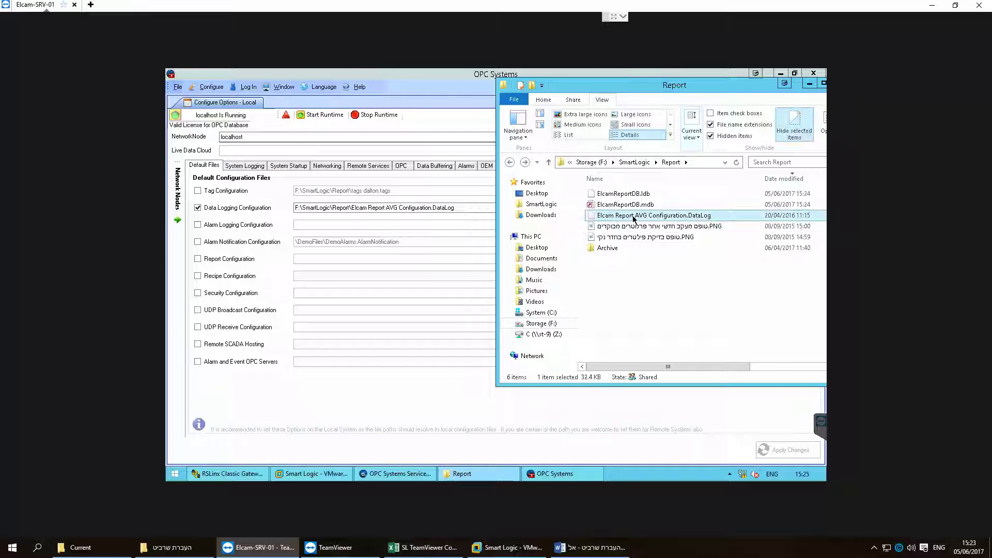
{"action": "left_click", "coordinate": [711, 137]}
{"action": "left_click", "coordinate": [711, 136]}
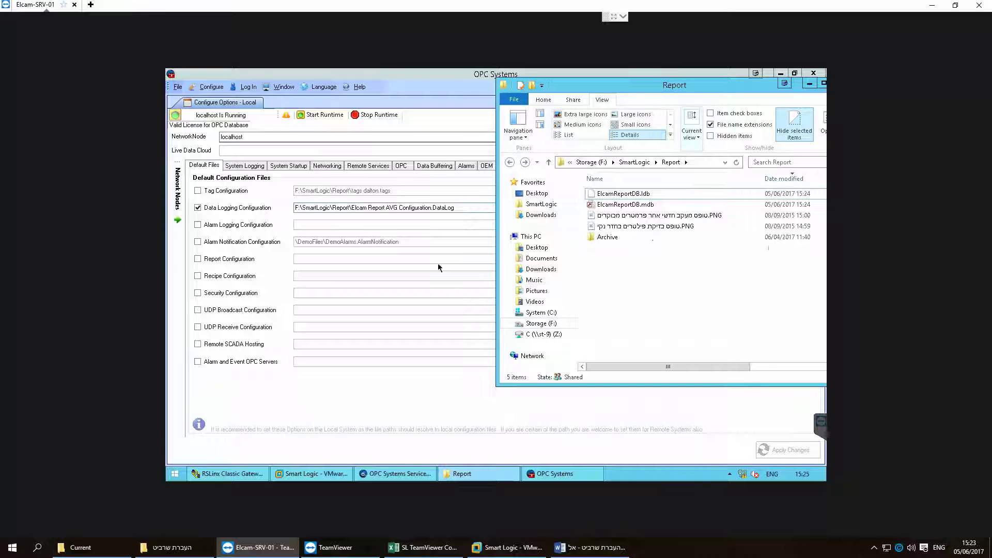
Review the System Logging, Startup, Networking, Remote Services, OPC and Data Buffering option tabs
{"action": "left_click", "coordinate": [377, 207]}
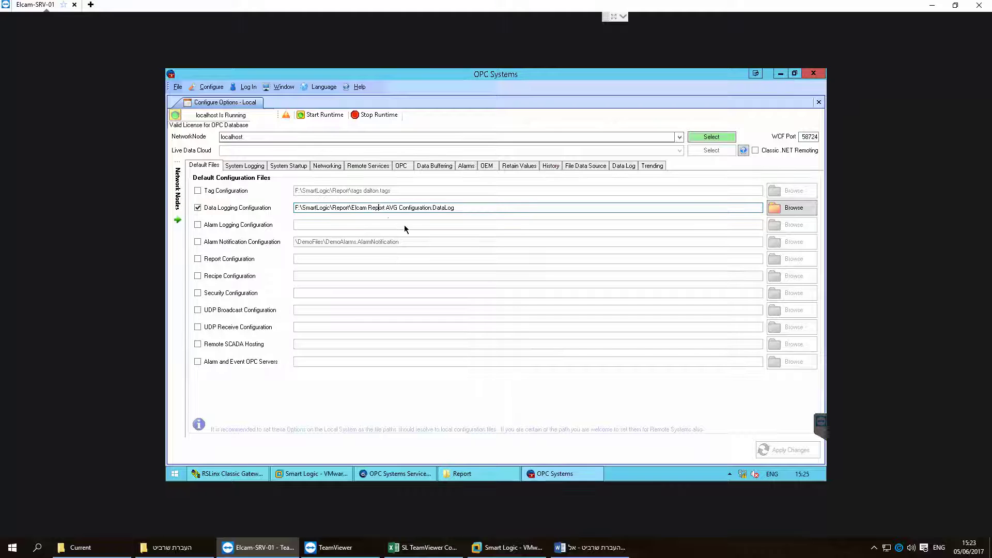
{"action": "left_click", "coordinate": [254, 168]}
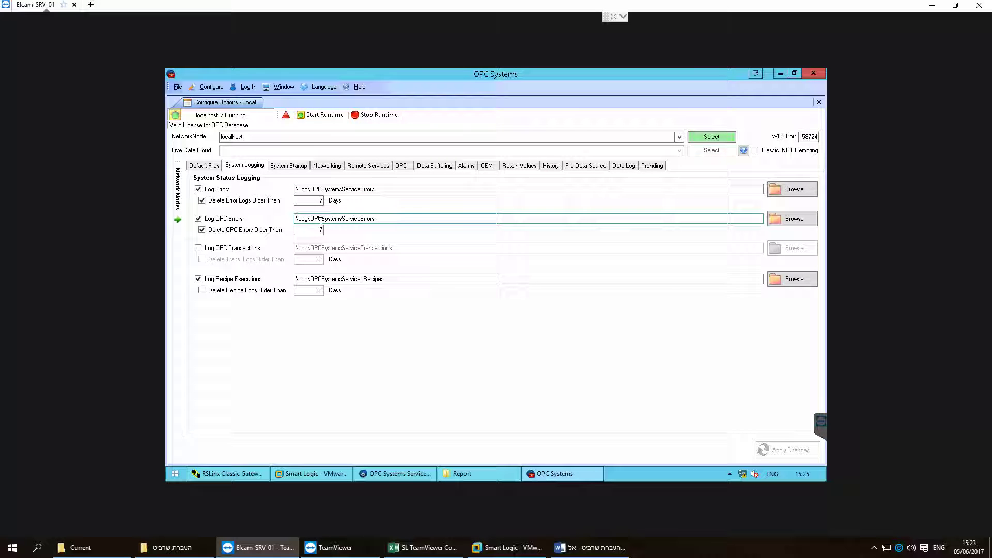
{"action": "left_click", "coordinate": [295, 168]}
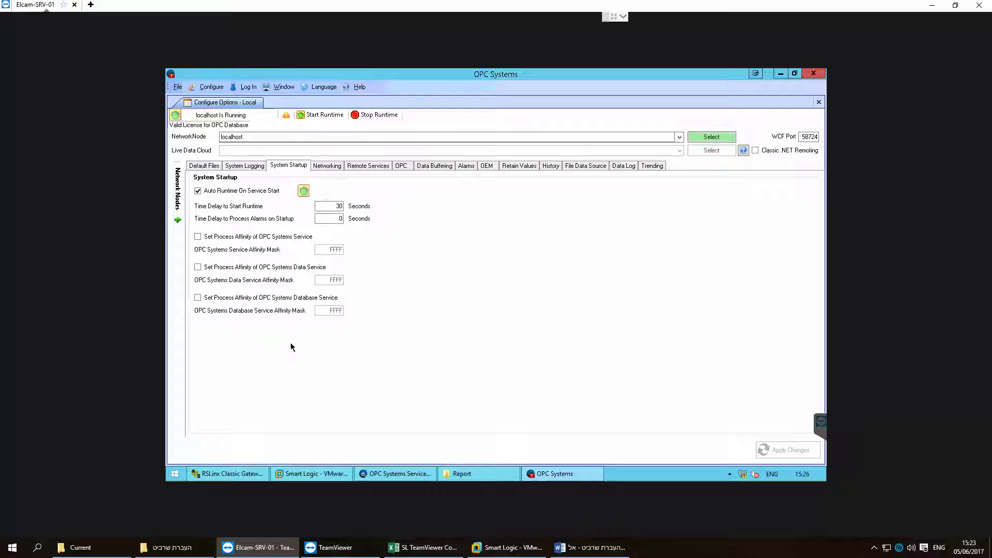
{"action": "left_click", "coordinate": [329, 168]}
{"action": "left_click", "coordinate": [363, 168]}
{"action": "left_click", "coordinate": [401, 169]}
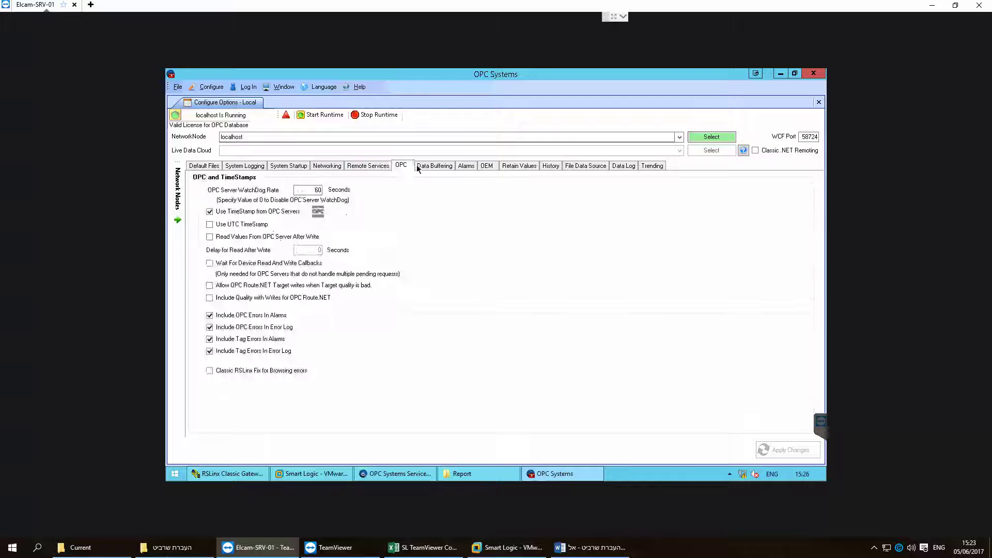
{"action": "left_click", "coordinate": [438, 168]}
Check the OEM, Alarms, Data Buffering and Data Log tabs, ending on Default Files
{"action": "left_click", "coordinate": [486, 166]}
{"action": "left_click", "coordinate": [466, 166]}
{"action": "left_click", "coordinate": [436, 167]}
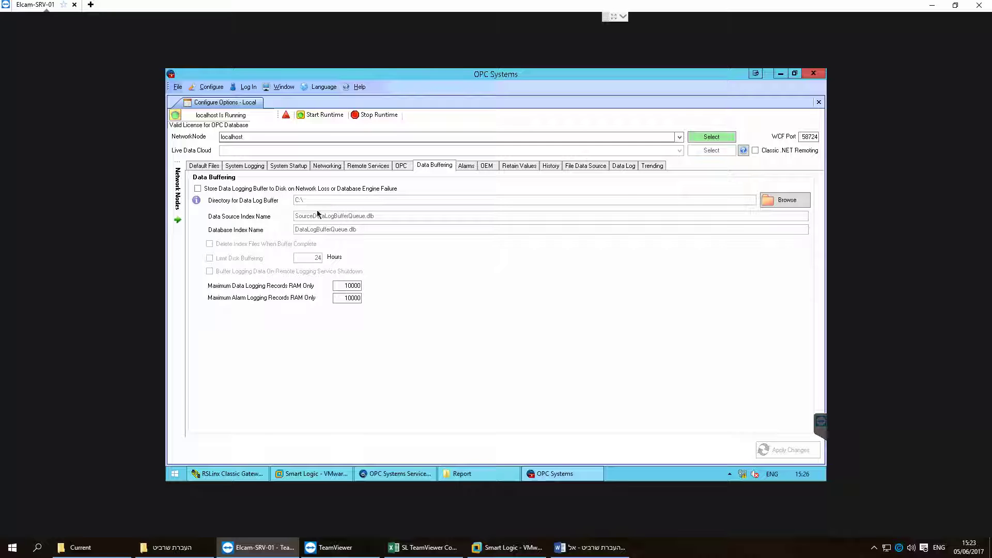
{"action": "left_click", "coordinate": [618, 169]}
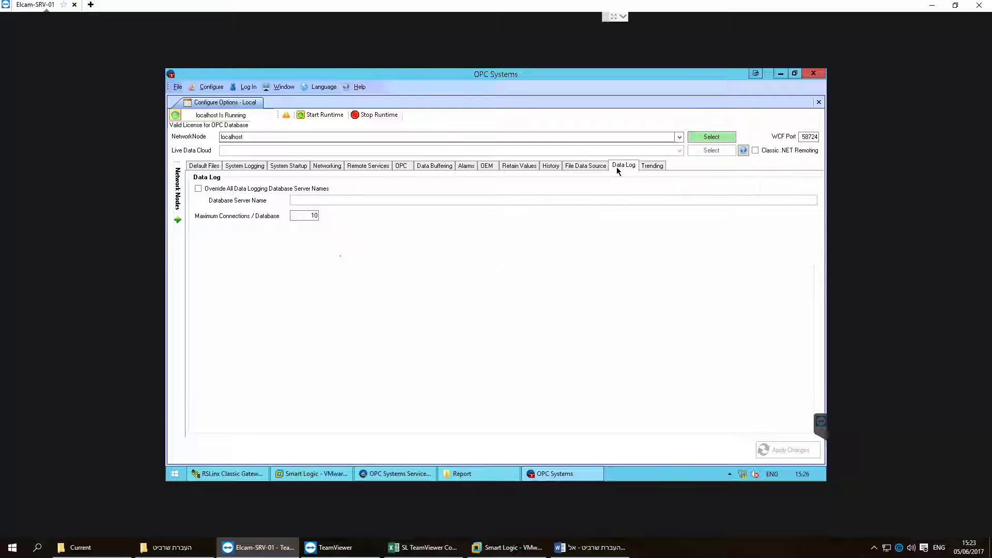
{"action": "left_click", "coordinate": [205, 170]}
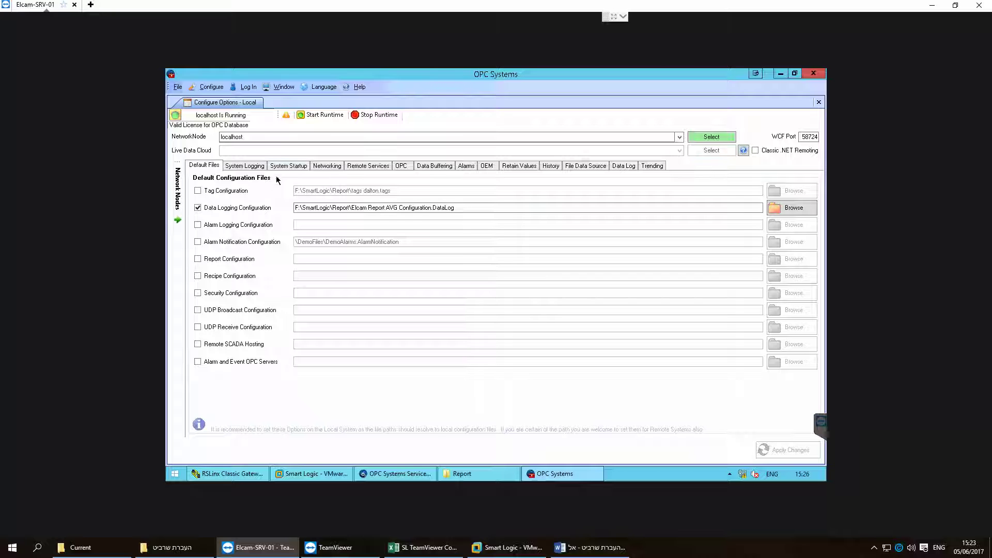
Inspect the dated Data Buffering > DataLog warnings in System Errors, then return to local options
{"action": "left_click", "coordinate": [287, 116]}
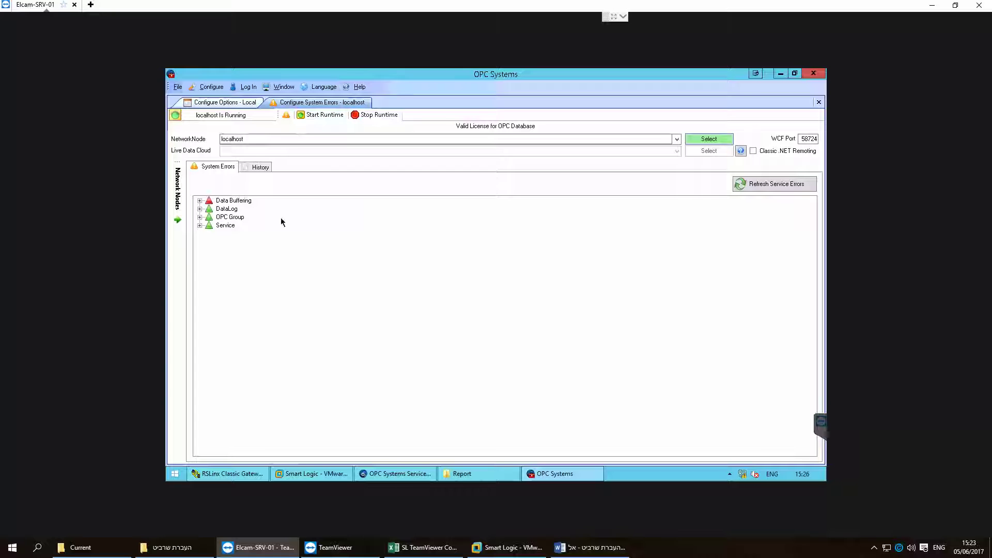
{"action": "left_click", "coordinate": [200, 201]}
{"action": "left_click", "coordinate": [210, 209]}
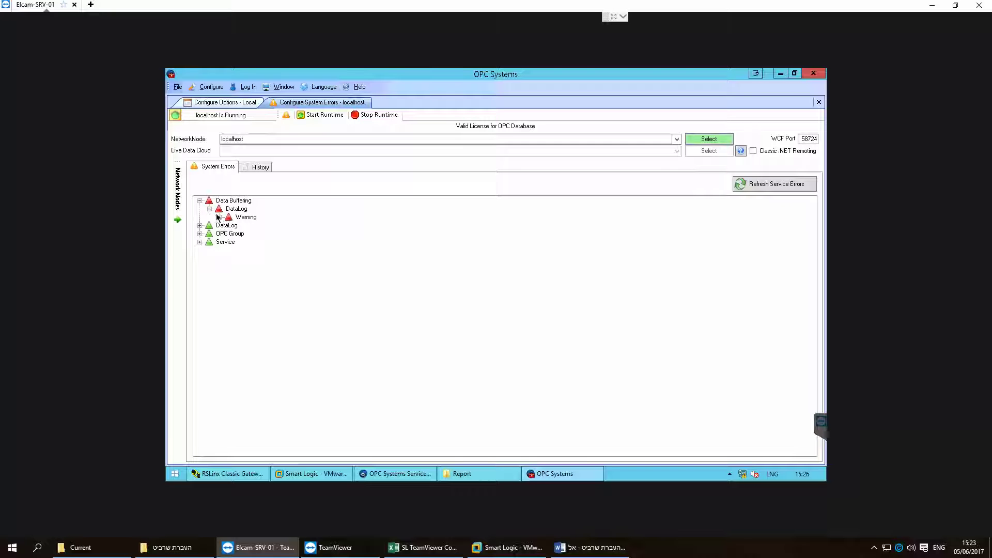
{"action": "left_click", "coordinate": [219, 217]}
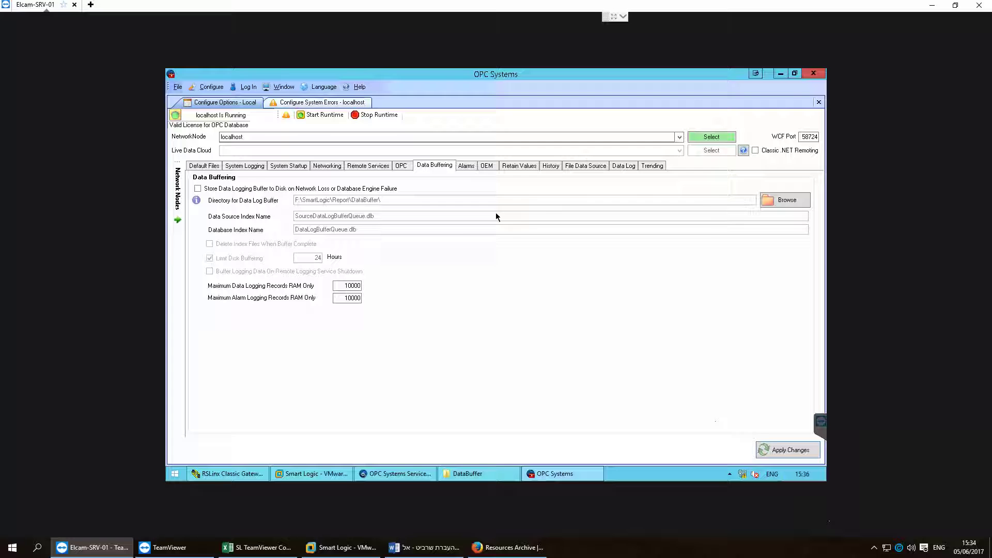
{"action": "left_click", "coordinate": [286, 116]}
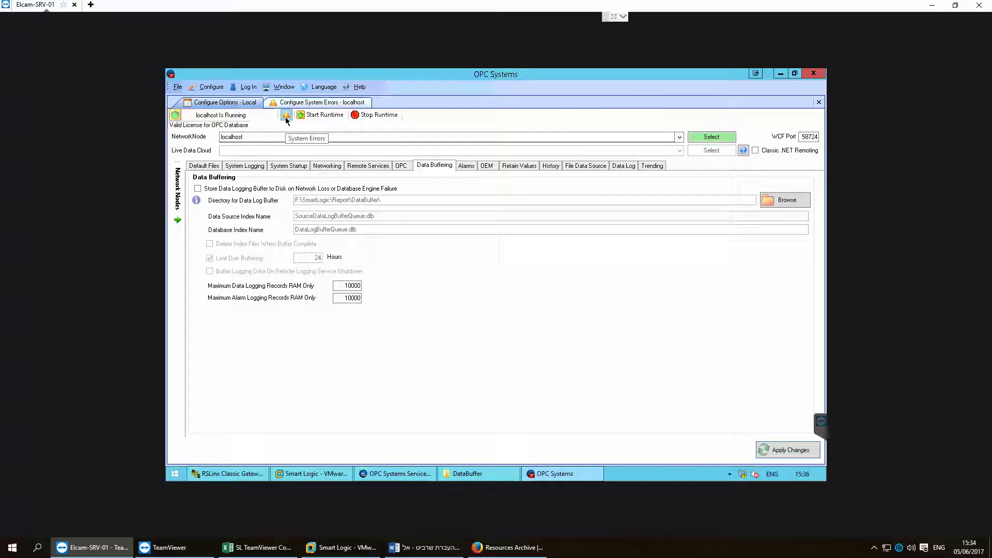
{"action": "left_click", "coordinate": [199, 200]}
{"action": "left_click", "coordinate": [209, 209]}
{"action": "left_click", "coordinate": [219, 217]}
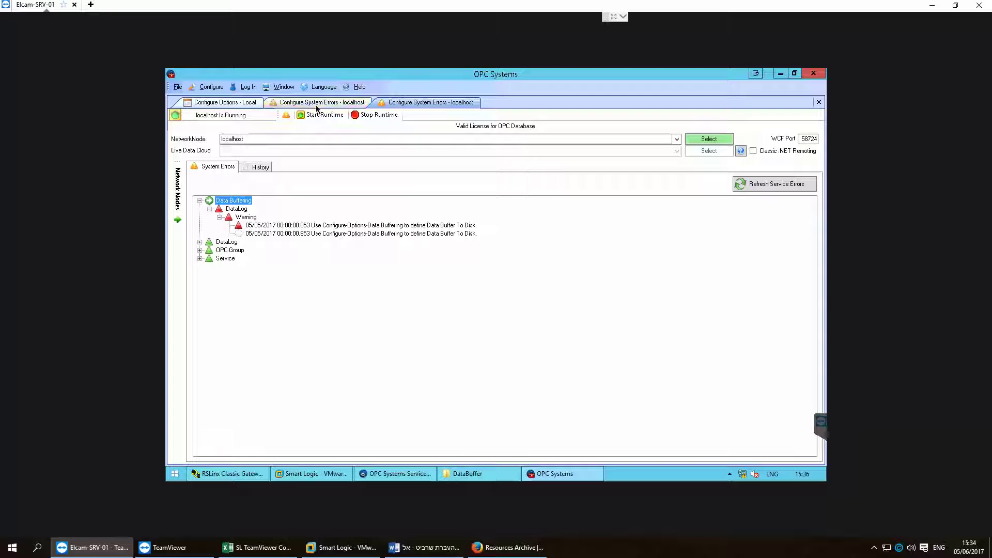
{"action": "left_click", "coordinate": [225, 105]}
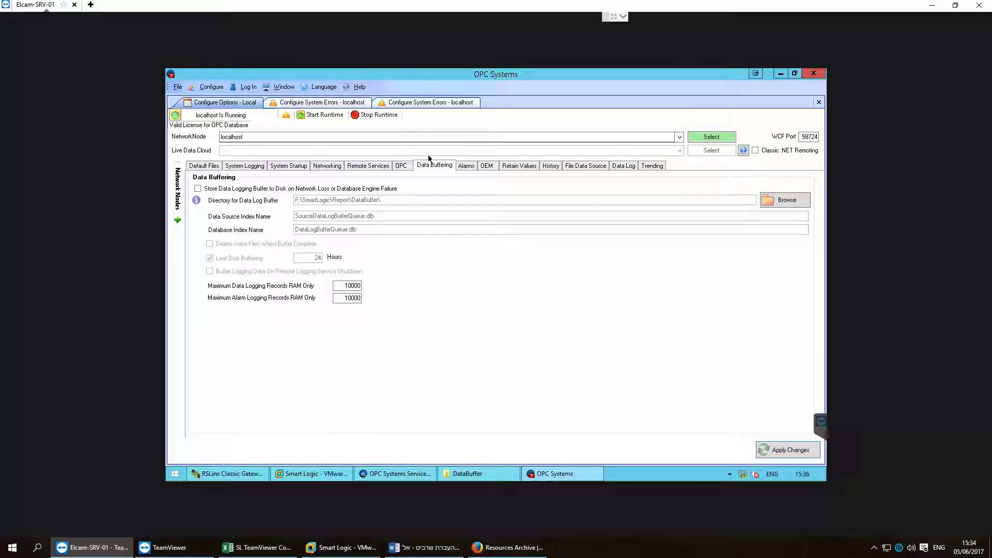
Close OPC Systems with Alt+F4 and list all programs in the Start menu
{"action": "key", "text": "alt+F4"}
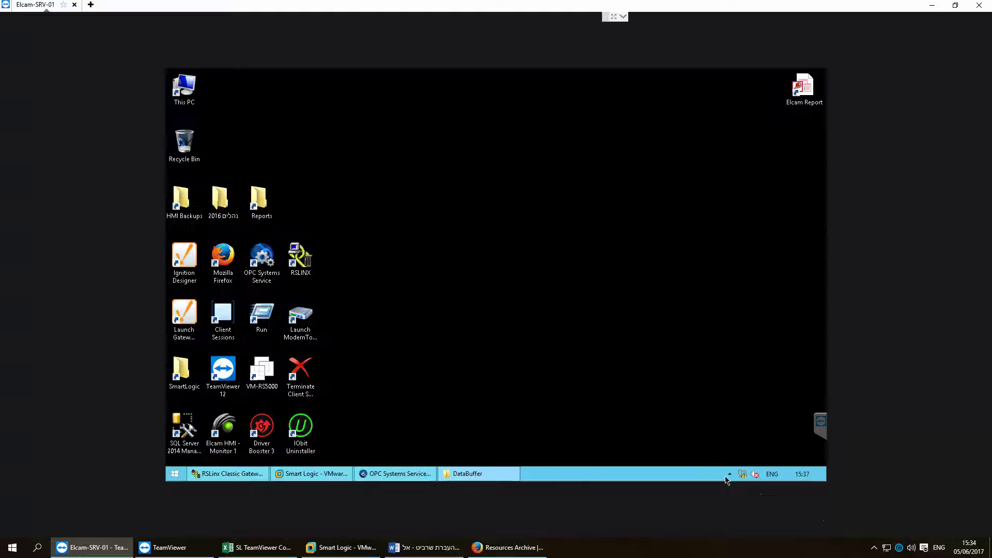
{"action": "left_click", "coordinate": [729, 473]}
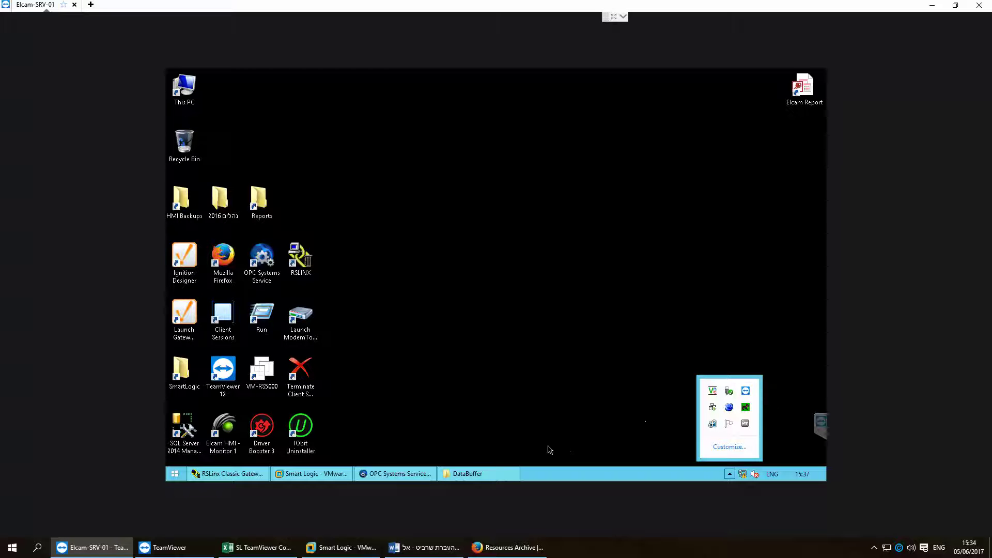
{"action": "left_click", "coordinate": [174, 478]}
{"action": "left_click", "coordinate": [207, 431]}
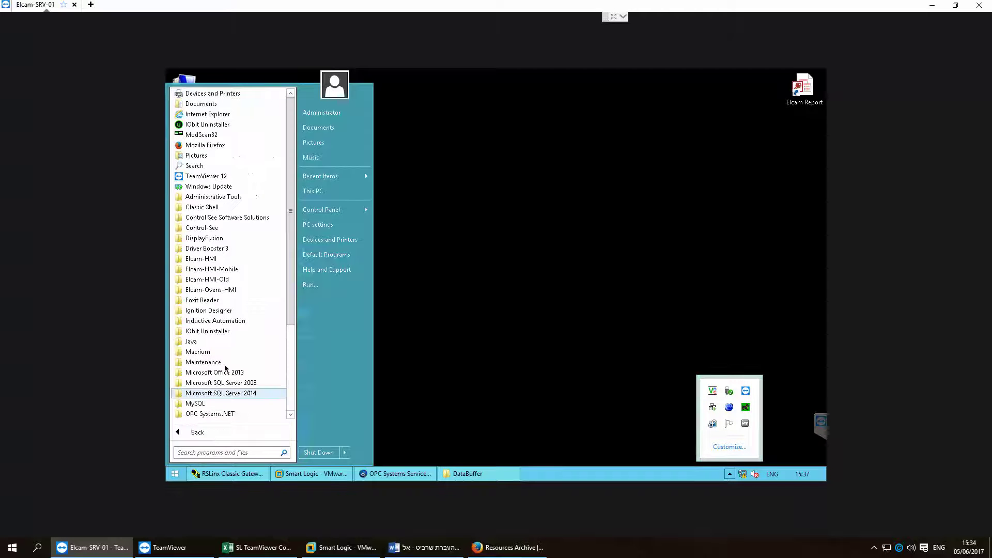
{"action": "left_click_drag", "start_coordinate": [286, 321], "coordinate": [287, 389]}
Open the all-users Startup folder via Open All Users, then close it
{"action": "right_click", "coordinate": [209, 368]}
{"action": "left_click", "coordinate": [205, 366]}
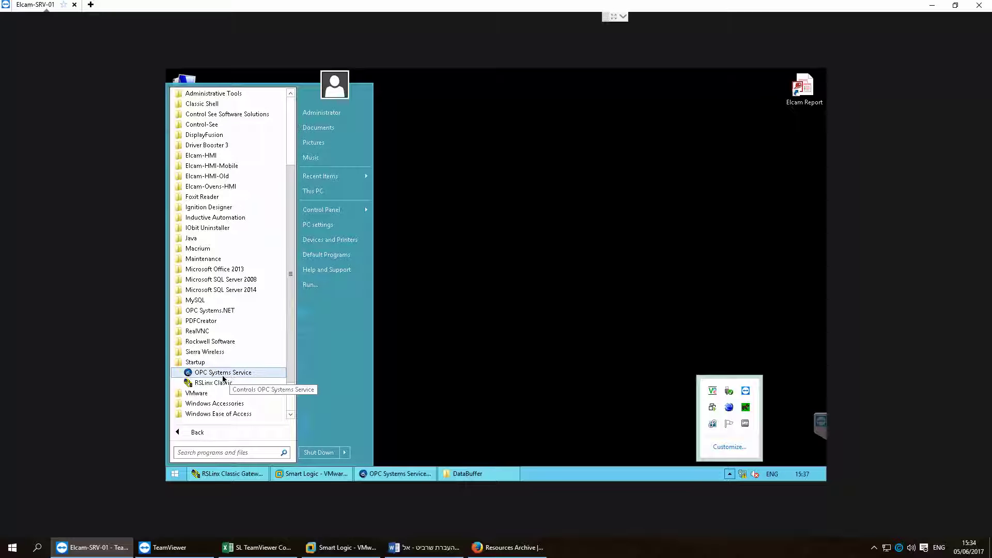
{"action": "right_click", "coordinate": [195, 363]}
{"action": "left_click", "coordinate": [247, 272]}
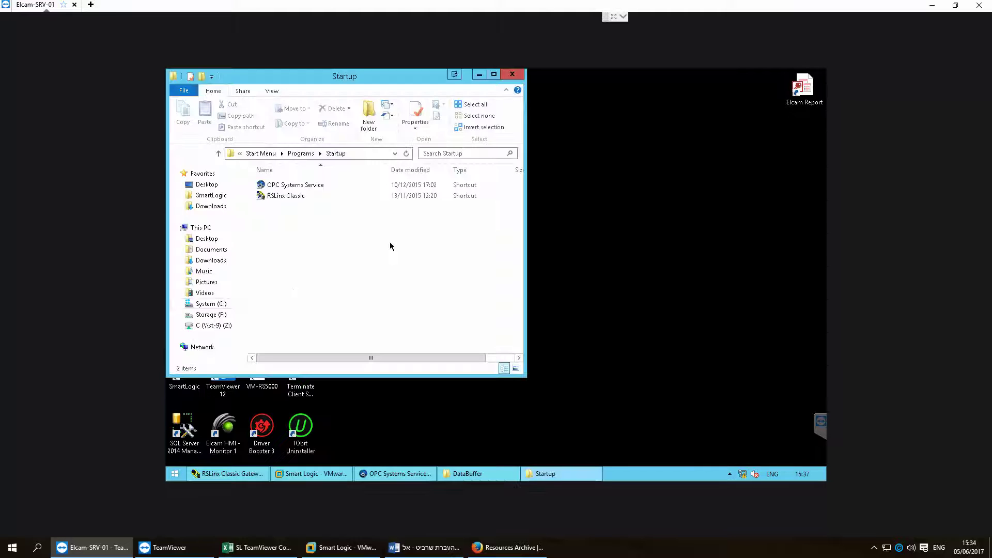
{"action": "left_click", "coordinate": [520, 77]}
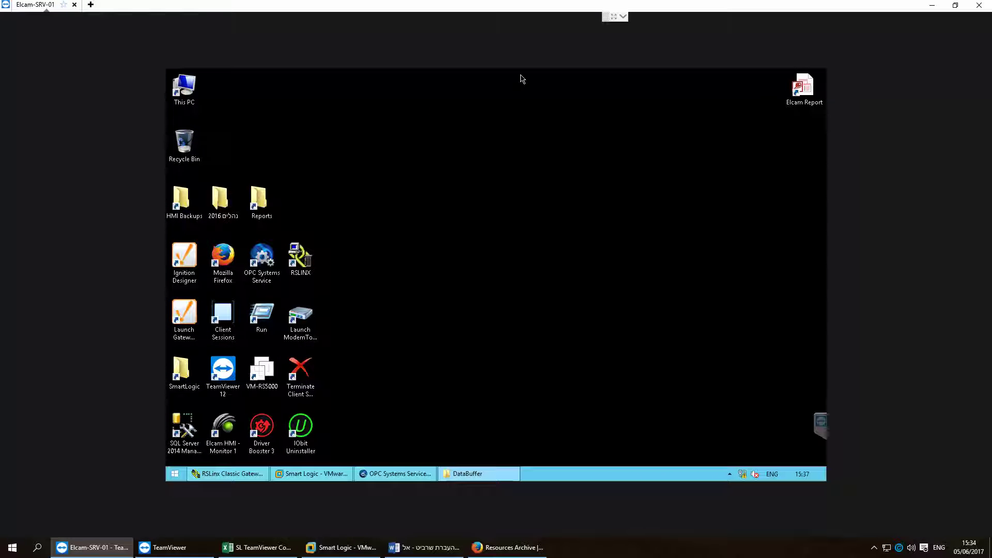
Close the Controller Tags and MODBUS routine windows in the VM's RSLogix 5000, then minimize VMware
{"action": "left_click", "coordinate": [318, 474]}
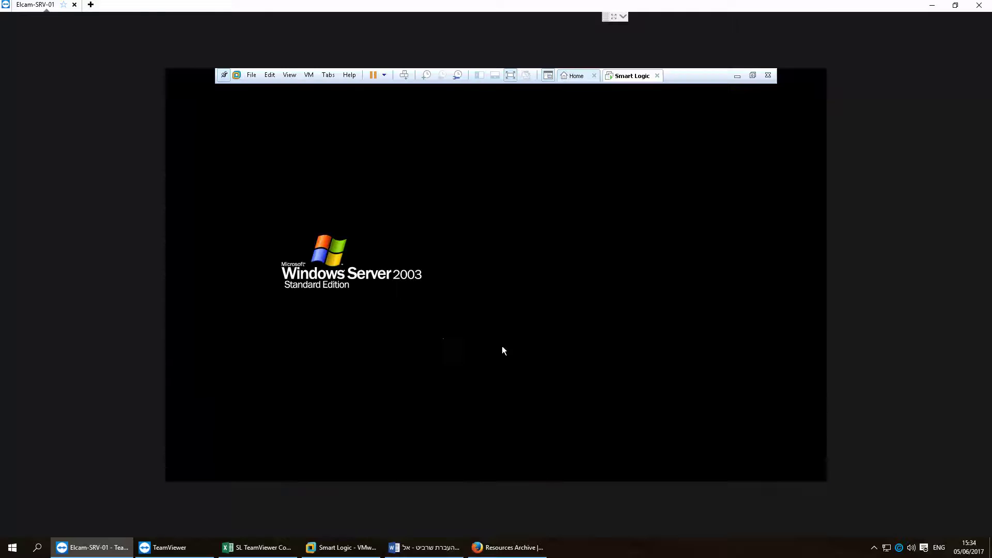
{"action": "left_click", "coordinate": [345, 471]}
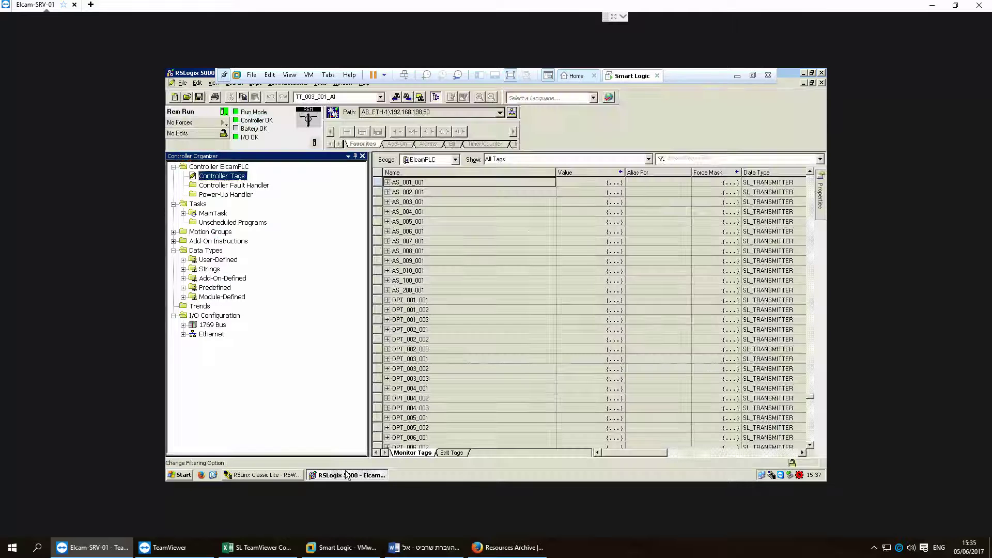
{"action": "left_click", "coordinate": [821, 83]}
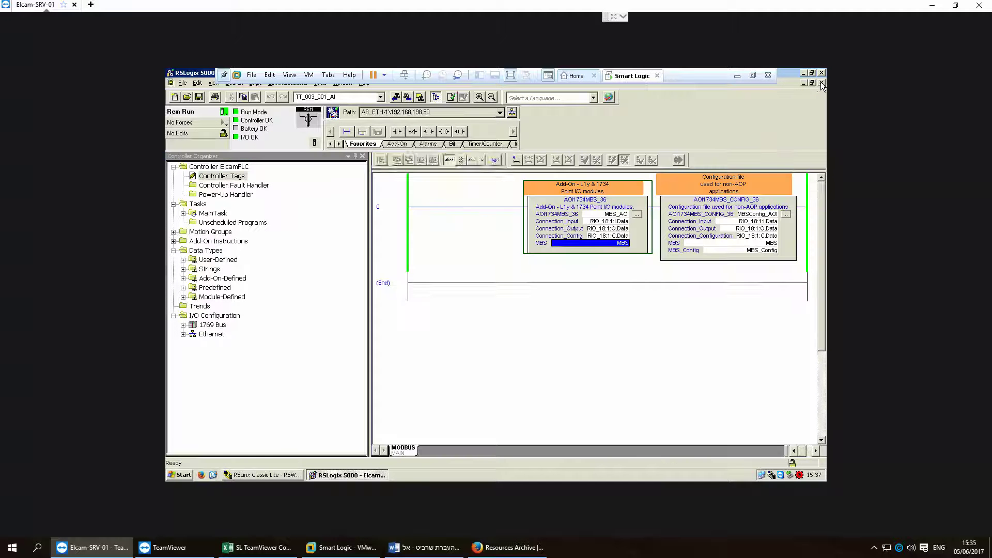
{"action": "left_click", "coordinate": [821, 83]}
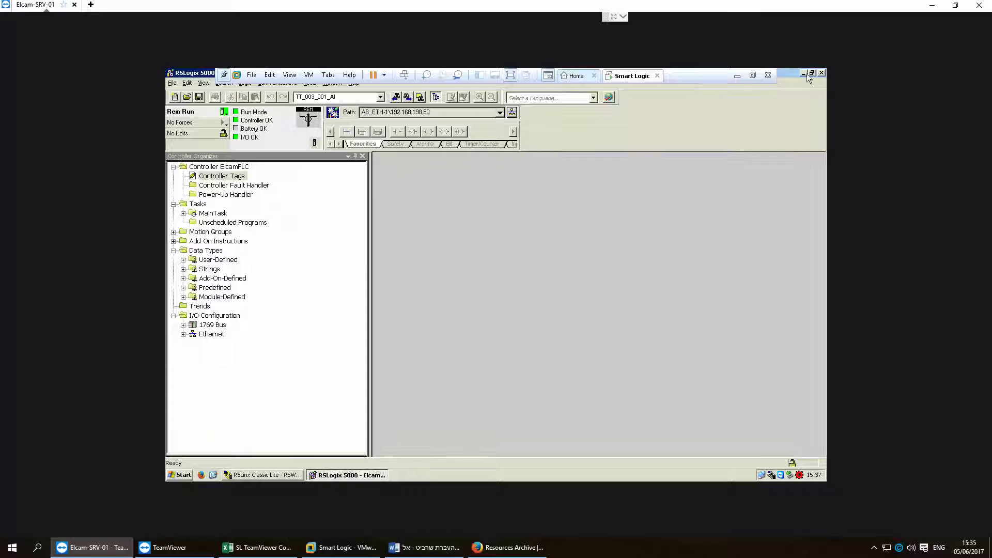
{"action": "left_click", "coordinate": [737, 77]}
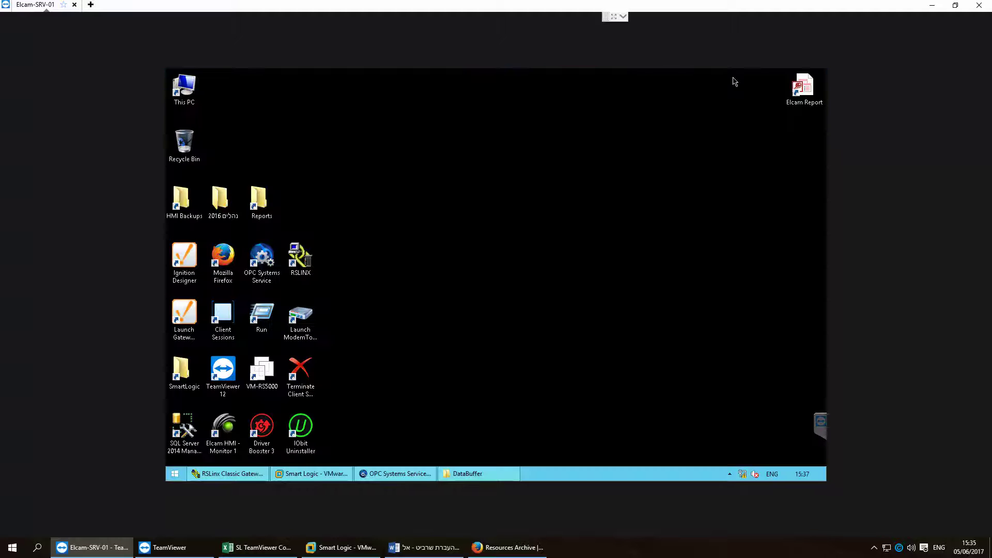
{"action": "left_click", "coordinate": [310, 474]}
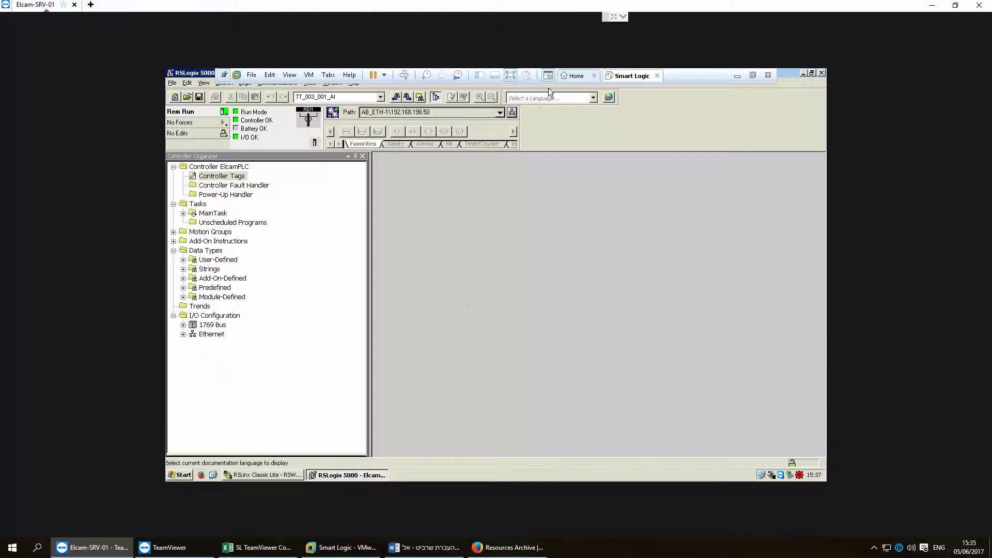
{"action": "left_click", "coordinate": [738, 76]}
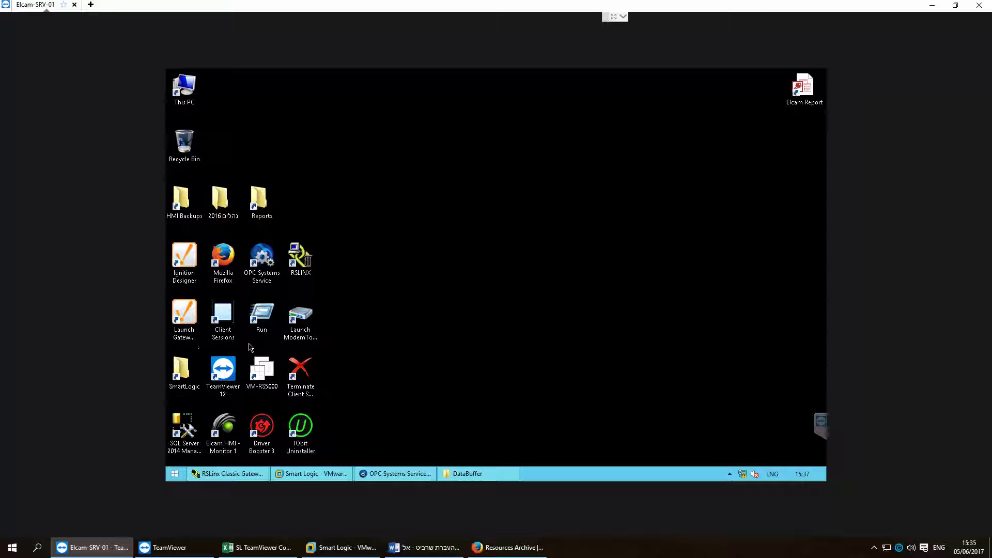
Open the Client Sessions shortcut and log into the Ignition gateway with the saved login
{"action": "left_click", "coordinate": [227, 320]}
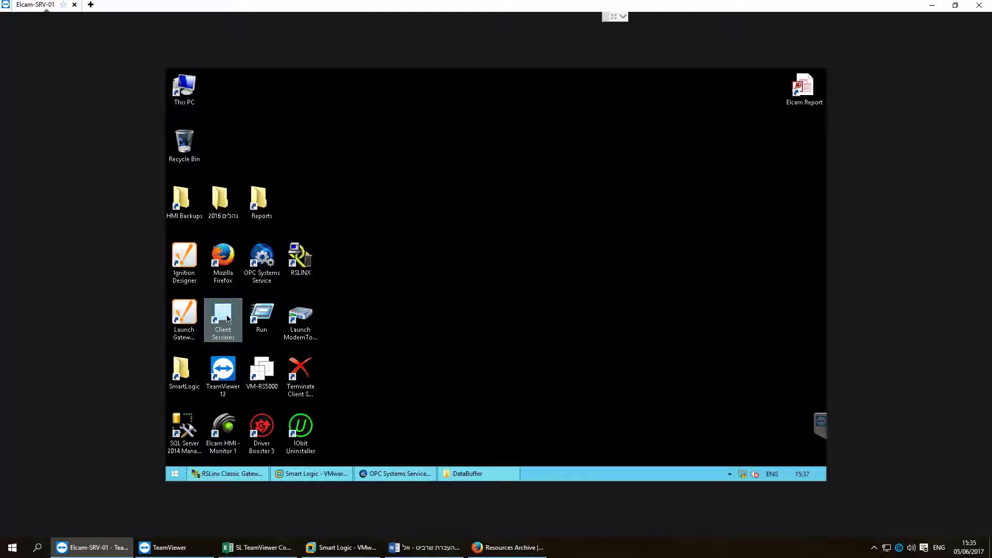
{"action": "double_click", "coordinate": [228, 320]}
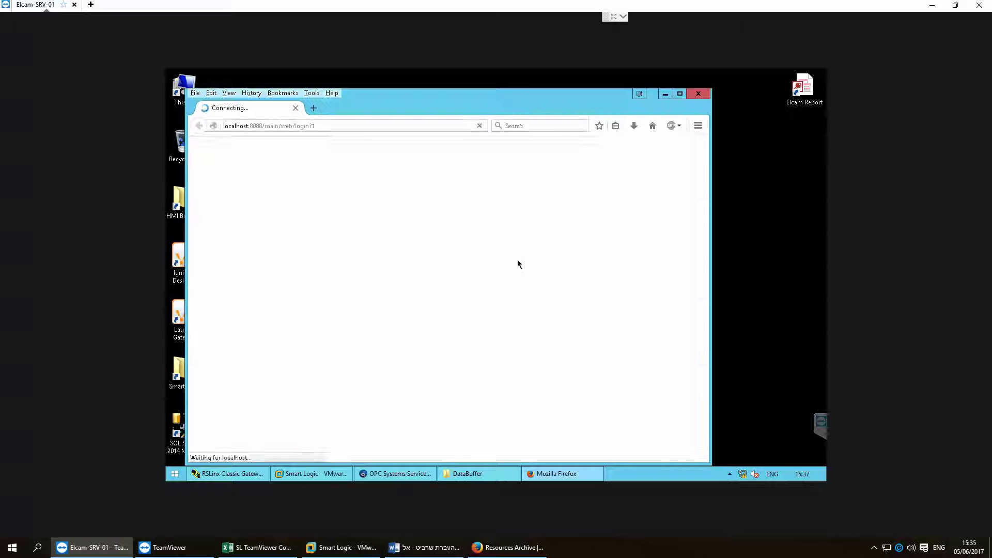
{"action": "left_click", "coordinate": [480, 272]}
{"action": "left_click", "coordinate": [472, 295]}
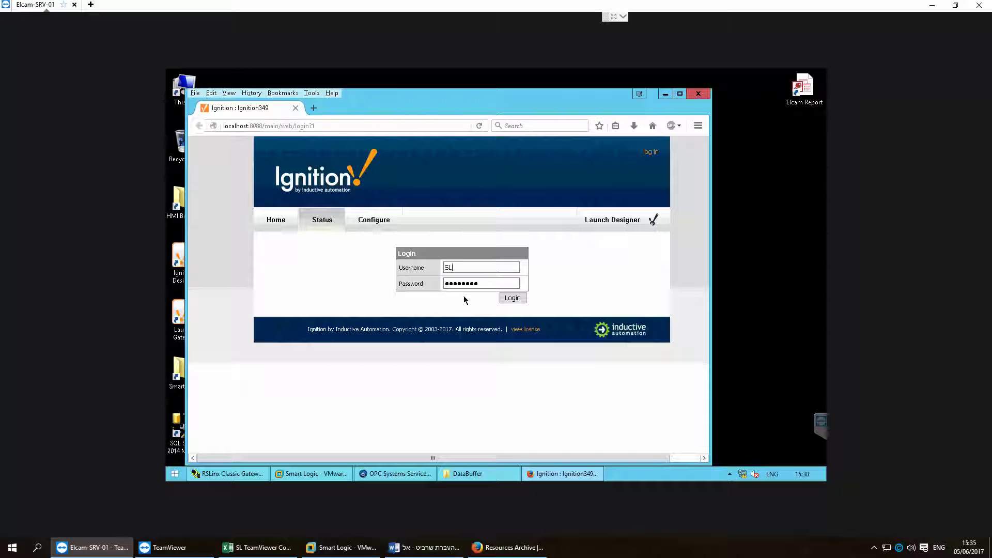
{"action": "left_click", "coordinate": [513, 298]}
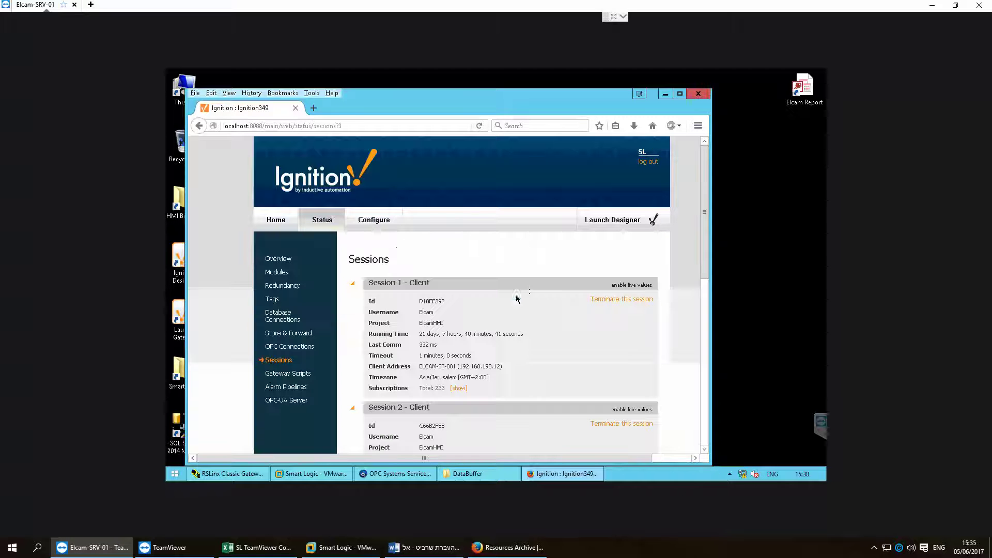
Maximize Firefox and review the four sessions' projects, ElcamHMI and Oven_HMI
{"action": "double_click", "coordinate": [531, 97]}
{"action": "scroll", "coordinate": [815, 352], "scroll_direction": "down", "scroll_amount": 5}
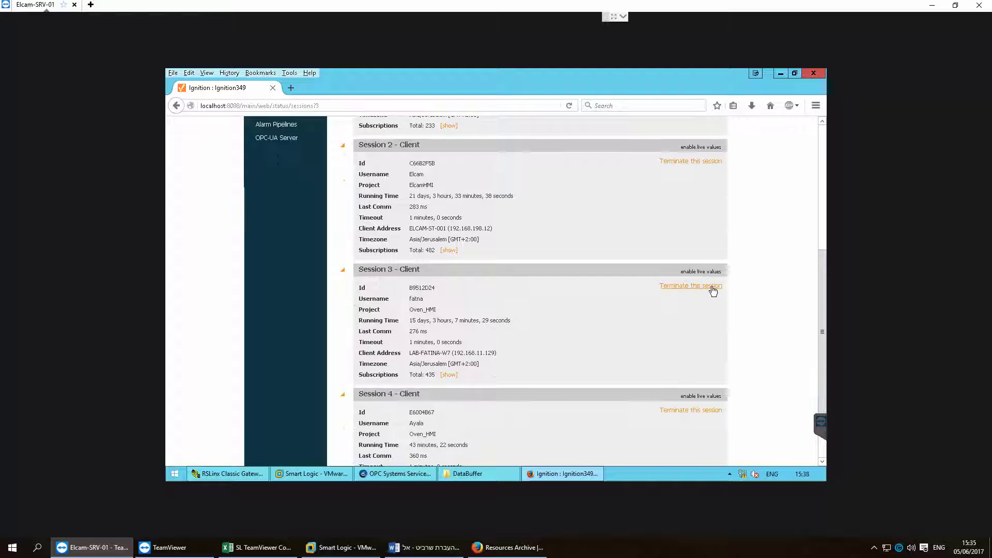
{"action": "scroll", "coordinate": [820, 370], "scroll_direction": "down", "scroll_amount": 3}
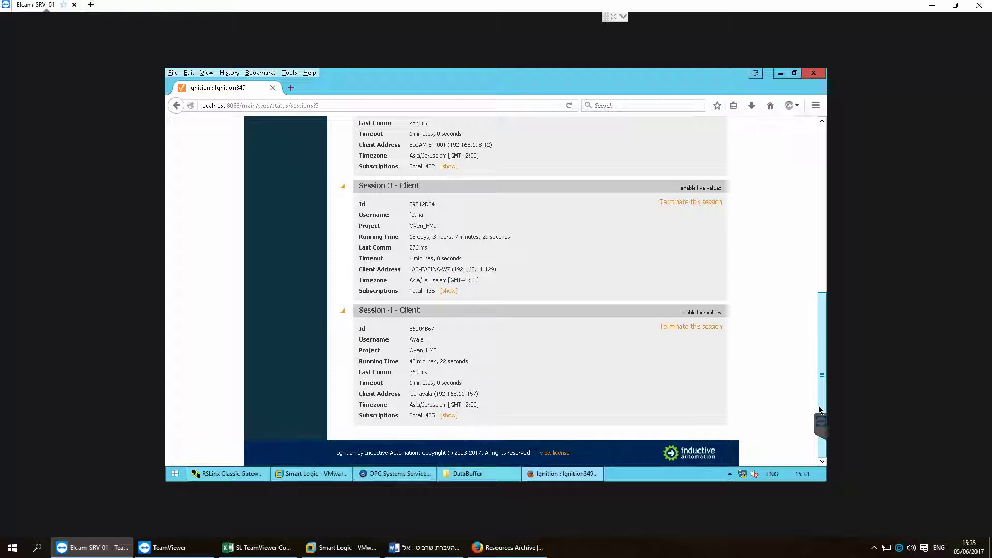
{"action": "double_click", "coordinate": [431, 228]}
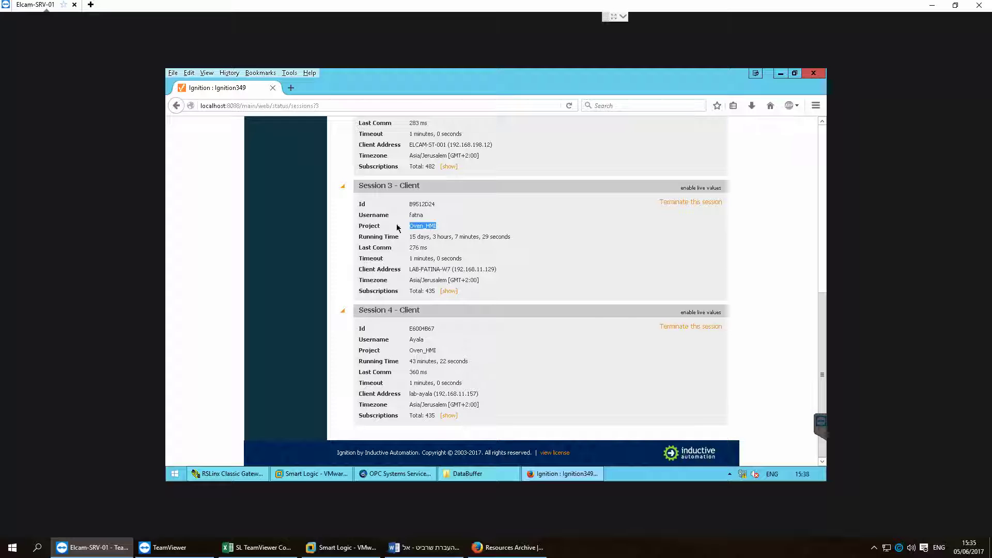
{"action": "double_click", "coordinate": [432, 349]}
{"action": "left_click_drag", "start_coordinate": [821, 345], "coordinate": [821, 206]}
{"action": "double_click", "coordinate": [428, 243]}
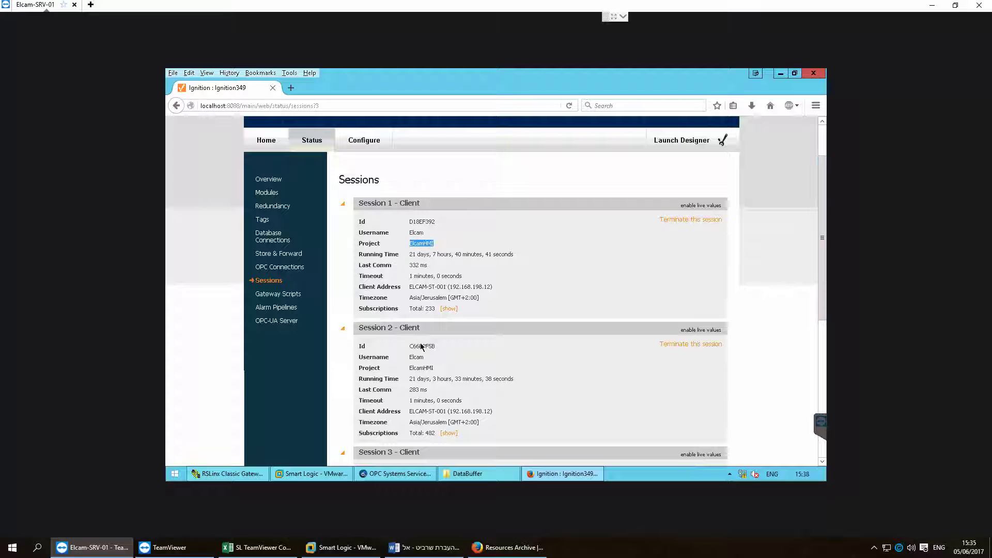
{"action": "double_click", "coordinate": [423, 368]}
Close Firefox and launch the Ignition Gateway Control Utility to open the gateway web page
{"action": "left_click", "coordinate": [813, 75]}
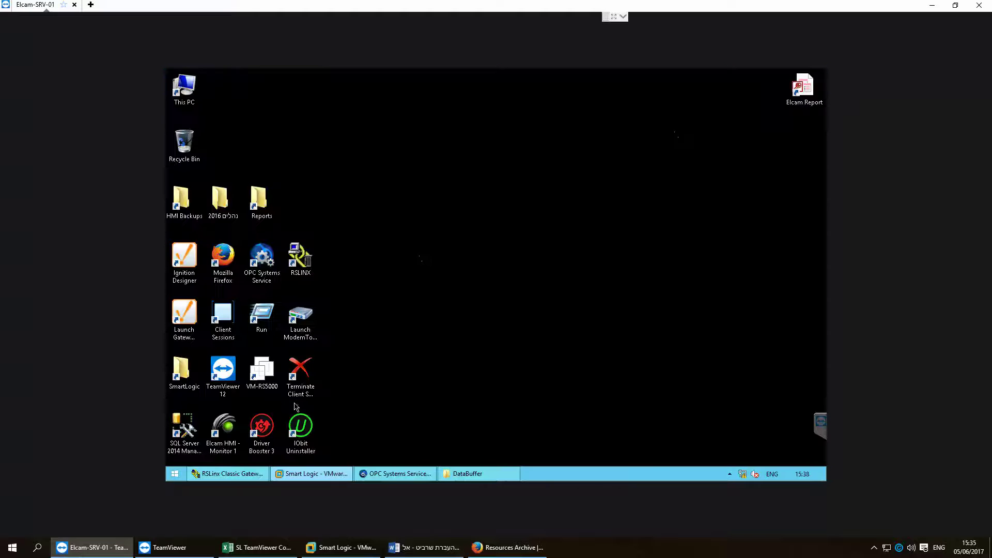
{"action": "double_click", "coordinate": [186, 315]}
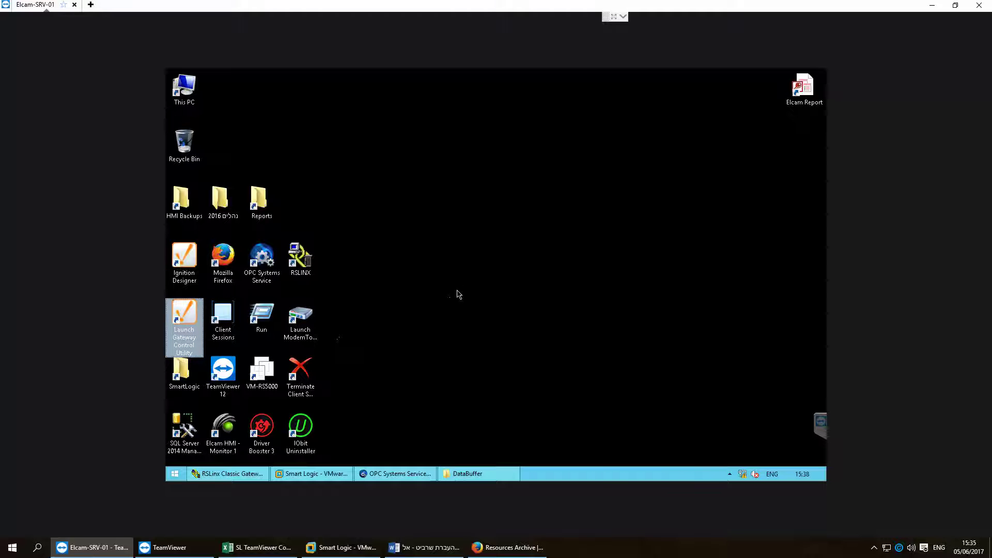
{"action": "left_click_drag", "start_coordinate": [475, 175], "coordinate": [546, 141]}
{"action": "left_click", "coordinate": [641, 199]}
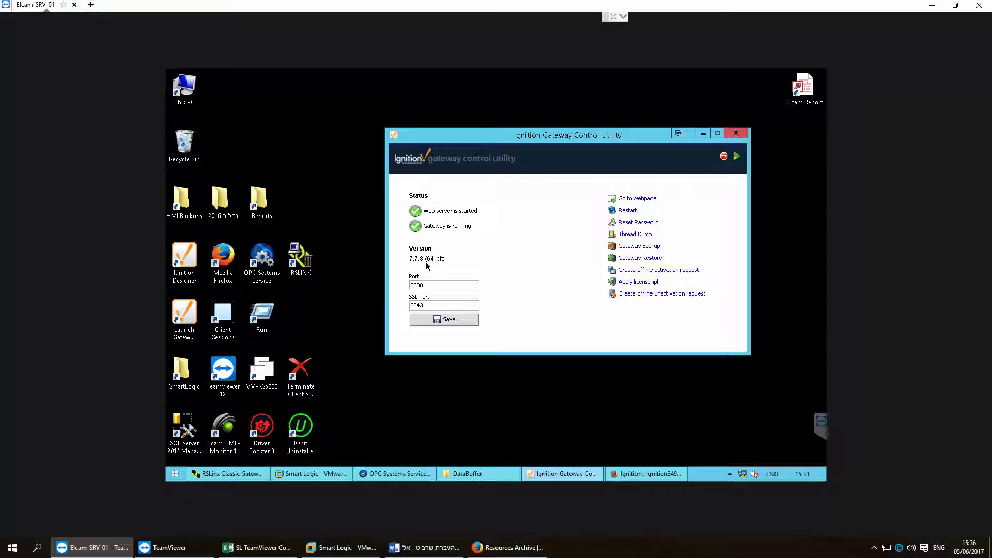
Bring up the Firefox login page and fill in the saved gateway username and password
{"action": "left_click", "coordinate": [648, 473]}
{"action": "left_click", "coordinate": [483, 247]}
{"action": "left_click", "coordinate": [498, 270]}
Log in with the saved credentials, highlight the Elcam-HMI and Elcam-Ovens-HMI projects, then go to Configure
{"action": "left_click", "coordinate": [547, 277]}
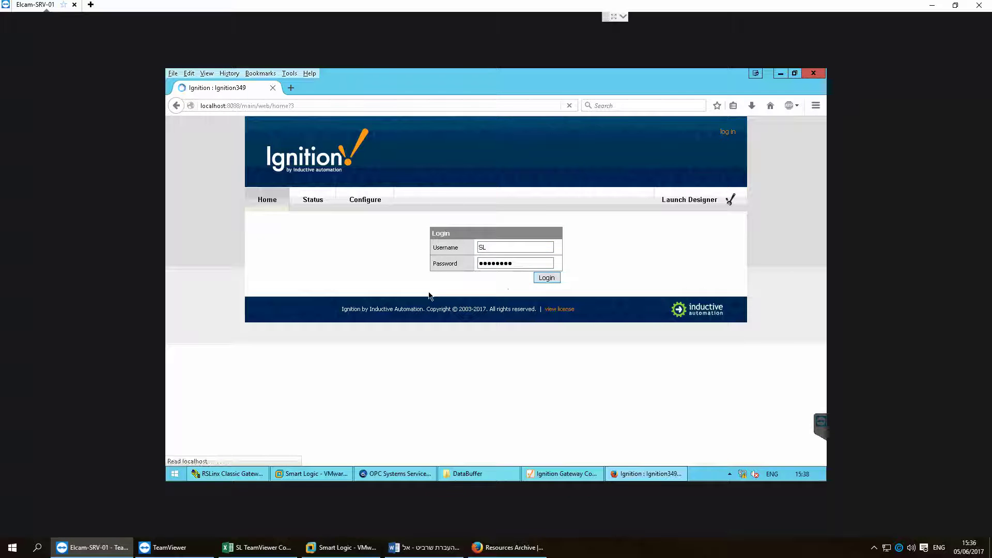
{"action": "scroll", "coordinate": [337, 313], "scroll_direction": "down", "scroll_amount": 2}
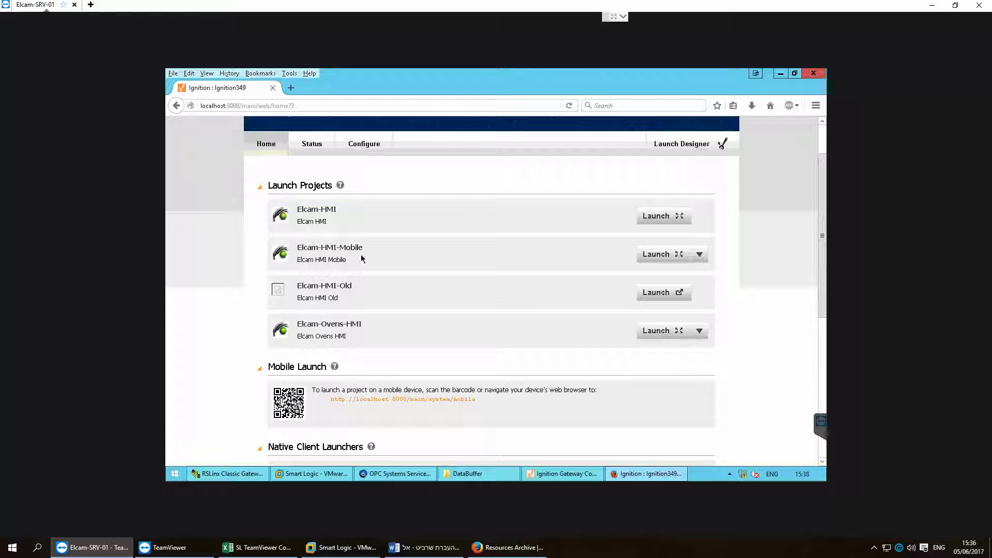
{"action": "left_click_drag", "start_coordinate": [340, 226], "coordinate": [298, 212]}
{"action": "left_click_drag", "start_coordinate": [354, 342], "coordinate": [290, 328]}
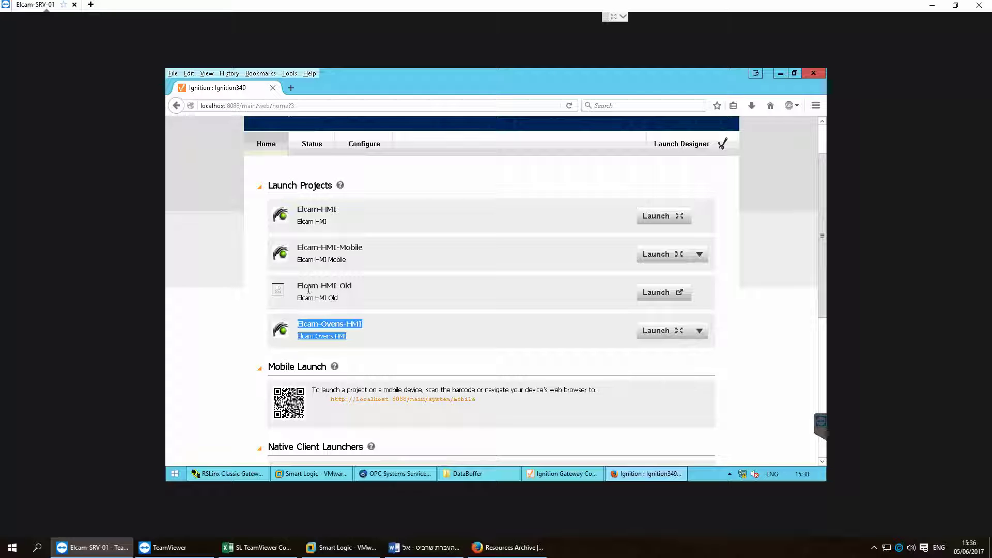
{"action": "left_click_drag", "start_coordinate": [341, 226], "coordinate": [293, 212]}
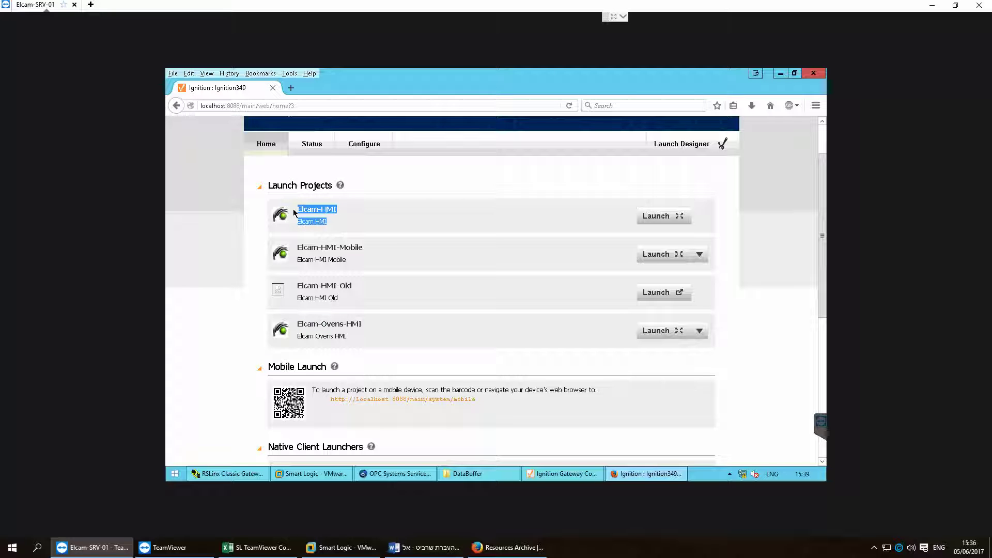
{"action": "left_click", "coordinate": [345, 223]}
{"action": "left_click_drag", "start_coordinate": [314, 217], "coordinate": [297, 211]}
{"action": "left_click_drag", "start_coordinate": [357, 341], "coordinate": [293, 327]}
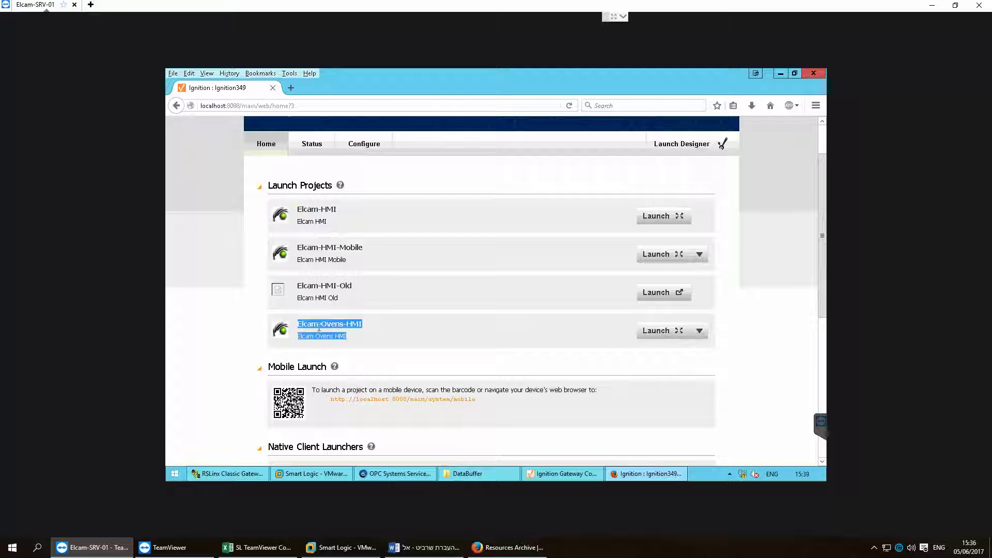
{"action": "left_click", "coordinate": [399, 343]}
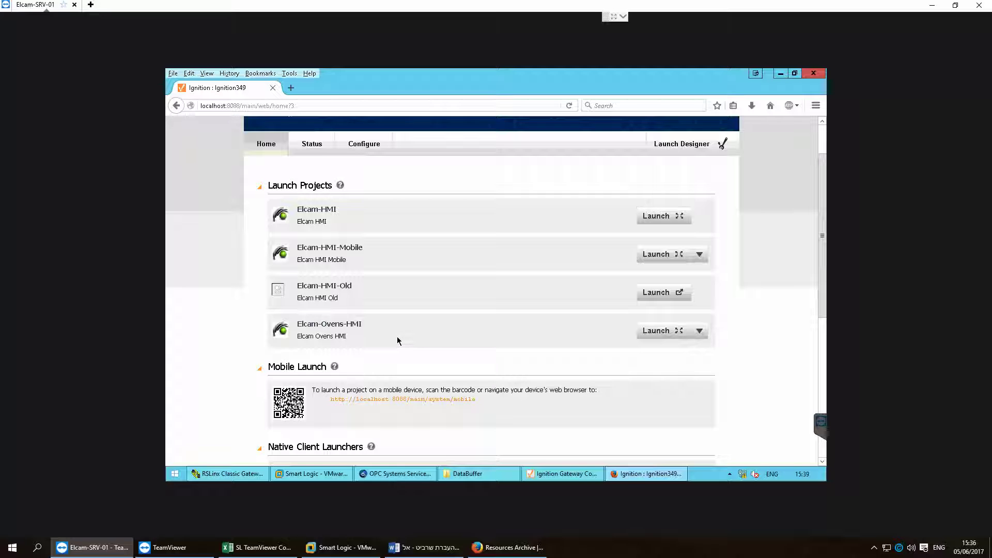
{"action": "left_click", "coordinate": [362, 143]}
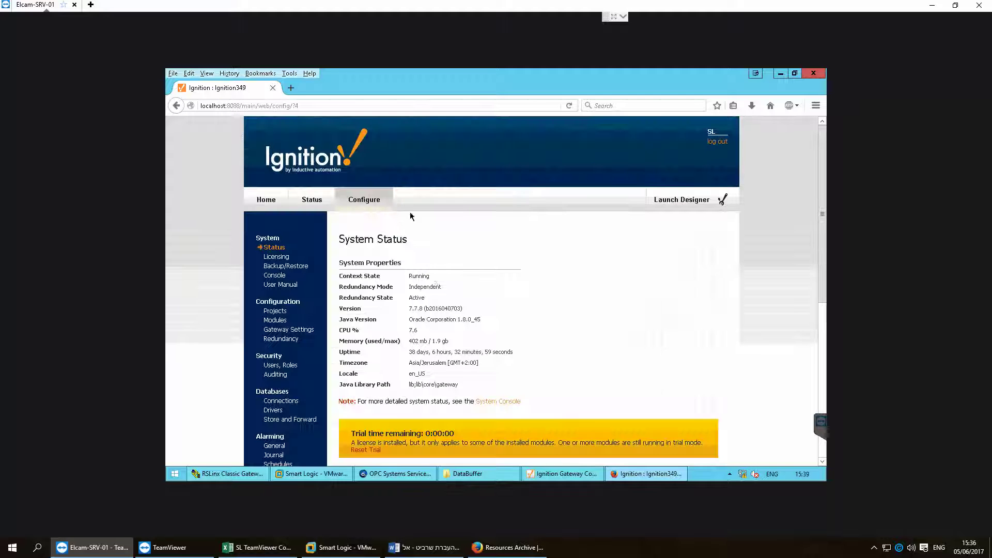
Open the Devices list from Configure and highlight the Dalton PLC device names
{"action": "scroll", "coordinate": [409, 318], "scroll_direction": "down", "scroll_amount": 5}
{"action": "scroll", "coordinate": [410, 325], "scroll_direction": "up", "scroll_amount": 2}
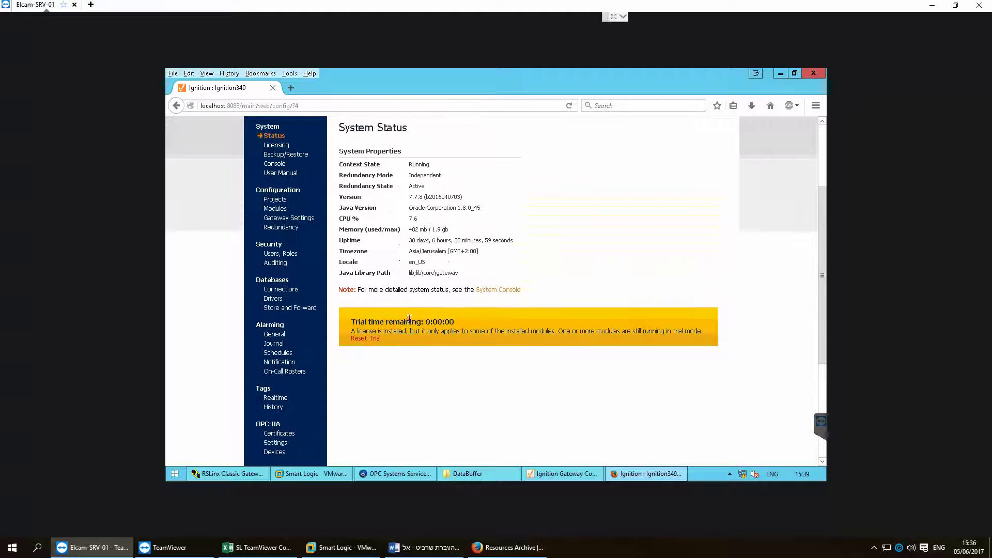
{"action": "scroll", "coordinate": [387, 336], "scroll_direction": "down", "scroll_amount": 5}
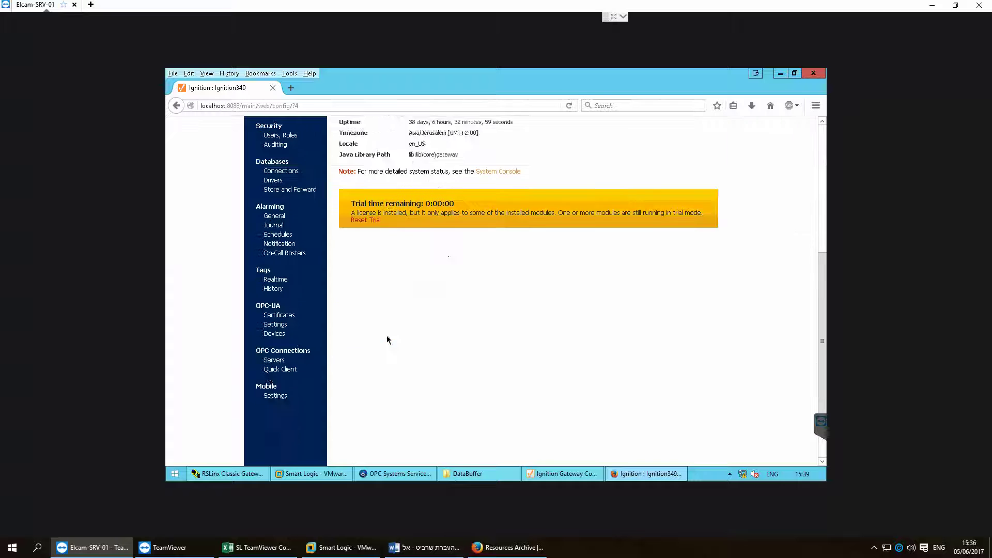
{"action": "left_click", "coordinate": [273, 283]}
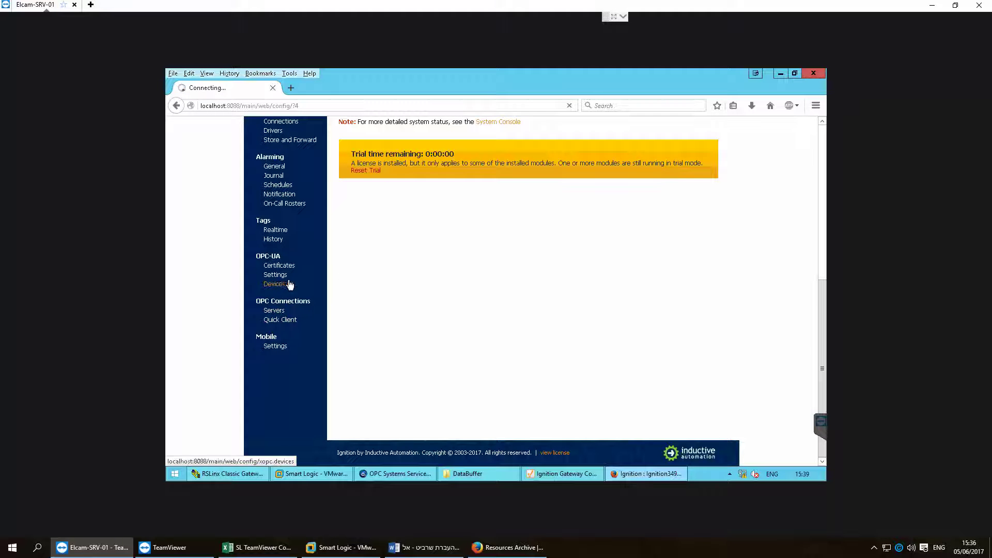
{"action": "scroll", "coordinate": [559, 347], "scroll_direction": "down", "scroll_amount": 3}
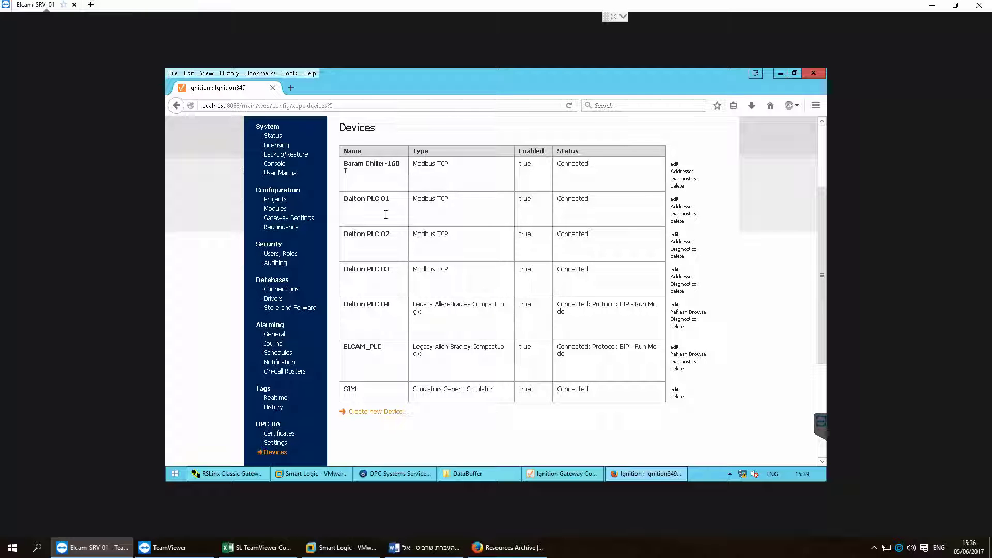
{"action": "left_click_drag", "start_coordinate": [345, 198], "coordinate": [552, 271]}
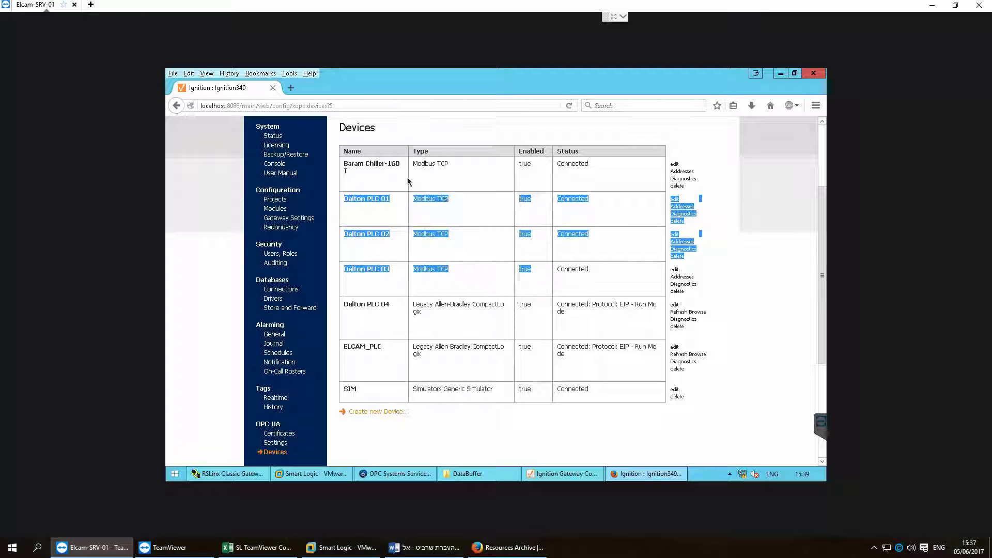
{"action": "left_click", "coordinate": [364, 176]}
Mark the Baram Chiller-160T, Dalton PLC 04 and ELCAM_PLC rows, then edit ELCAM_PLC
{"action": "left_click_drag", "start_coordinate": [343, 167], "coordinate": [582, 181]}
{"action": "left_click_drag", "start_coordinate": [344, 305], "coordinate": [616, 317]}
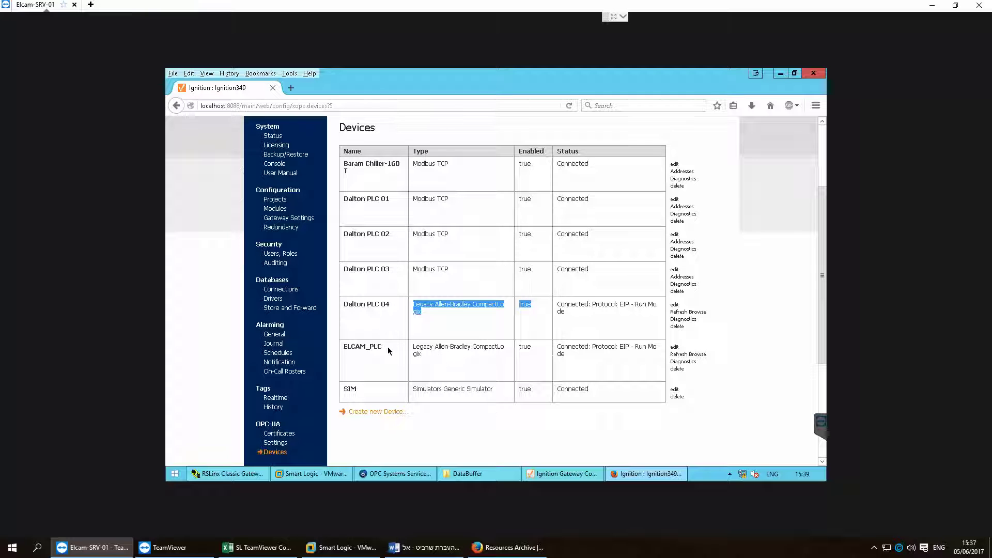
{"action": "left_click_drag", "start_coordinate": [388, 347], "coordinate": [359, 347]}
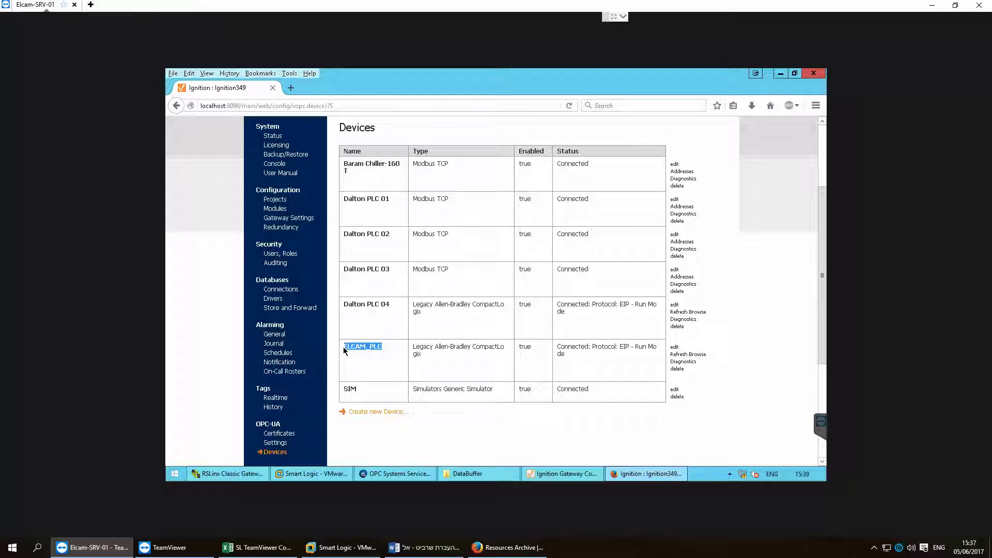
{"action": "left_click", "coordinate": [417, 347]}
{"action": "left_click_drag", "start_coordinate": [417, 346], "coordinate": [487, 363]}
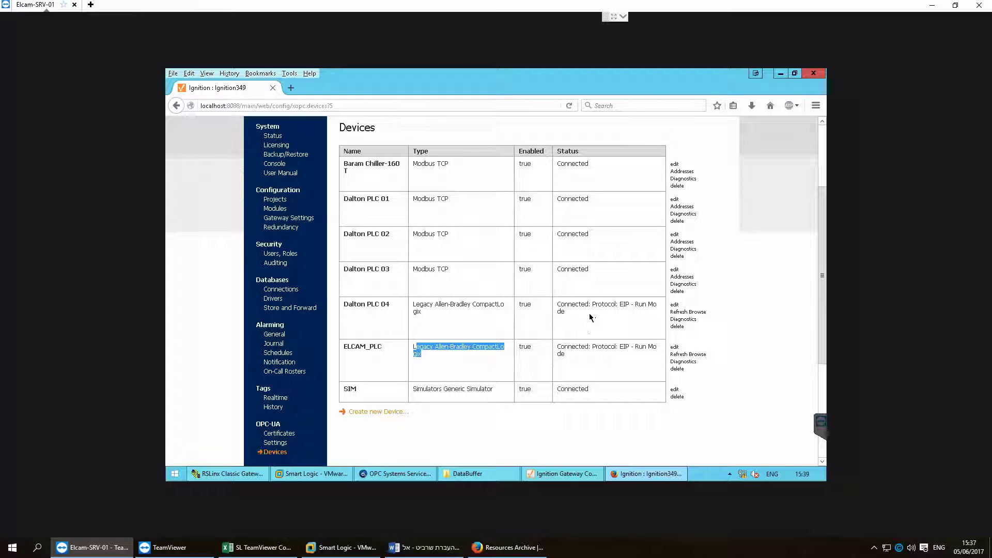
{"action": "left_click", "coordinate": [674, 347]}
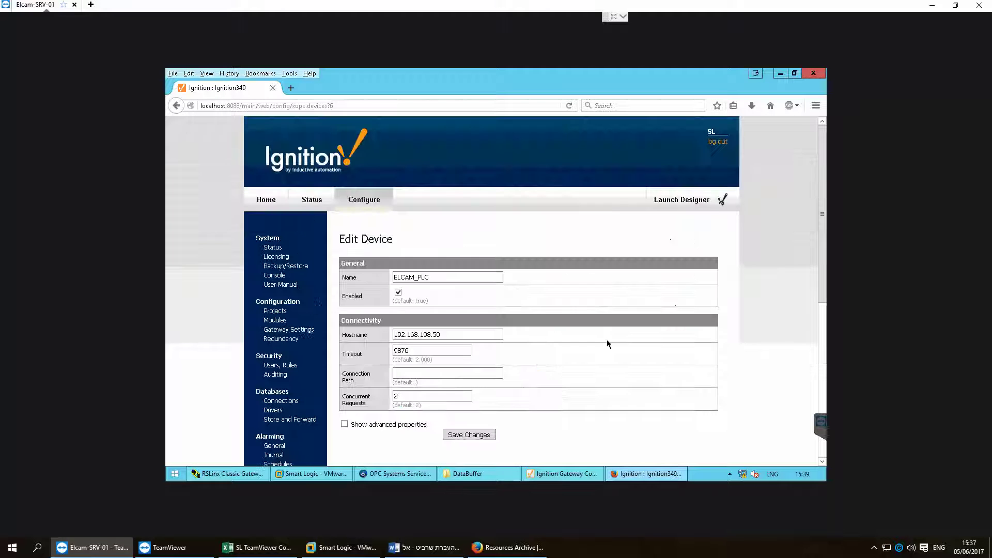
Compare the host addresses of ELCAM_PLC (192.168.198.50) and Dalton PLC 04, then go back to Devices
{"action": "left_click_drag", "start_coordinate": [489, 335], "coordinate": [378, 336]}
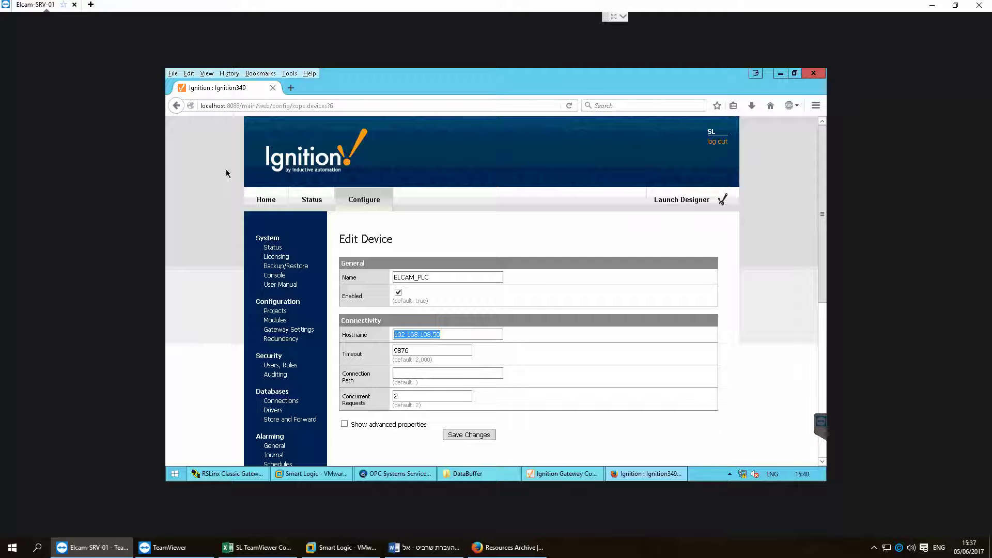
{"action": "left_click", "coordinate": [177, 105]}
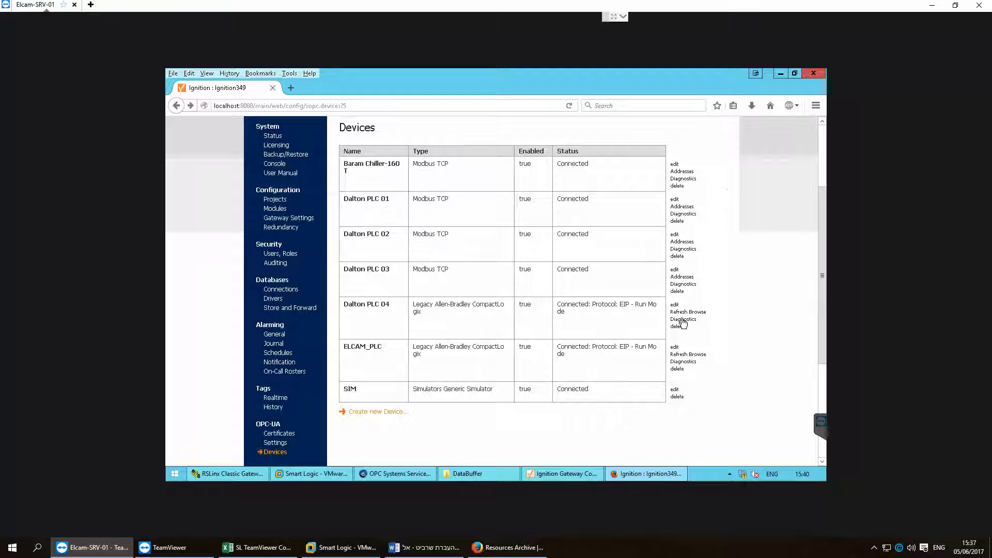
{"action": "left_click", "coordinate": [674, 305]}
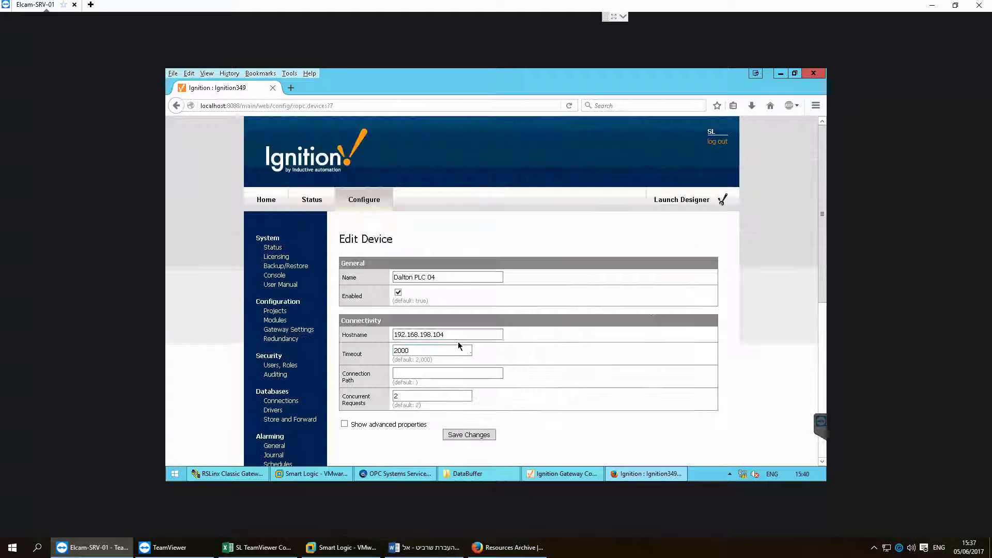
{"action": "left_click_drag", "start_coordinate": [453, 334], "coordinate": [378, 338]}
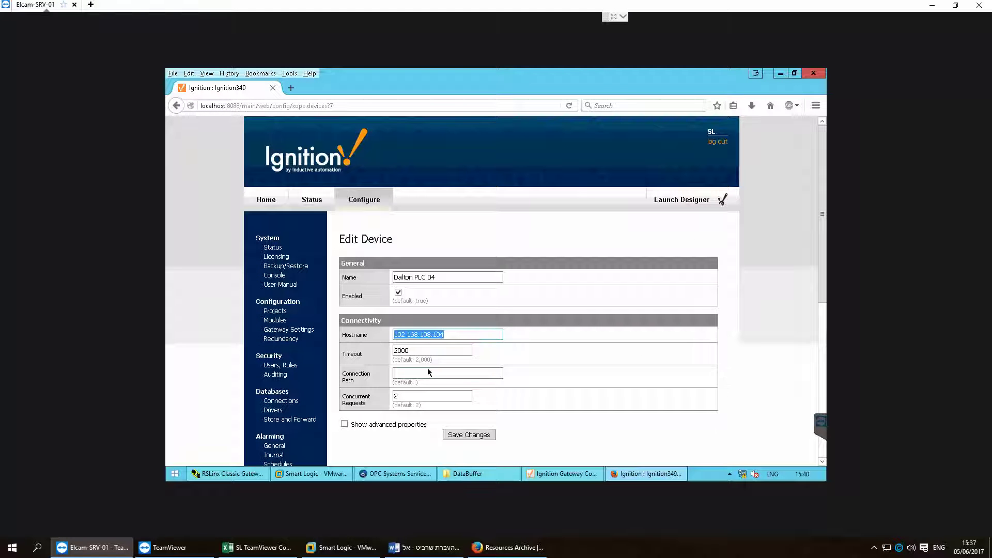
{"action": "right_click", "coordinate": [177, 108]}
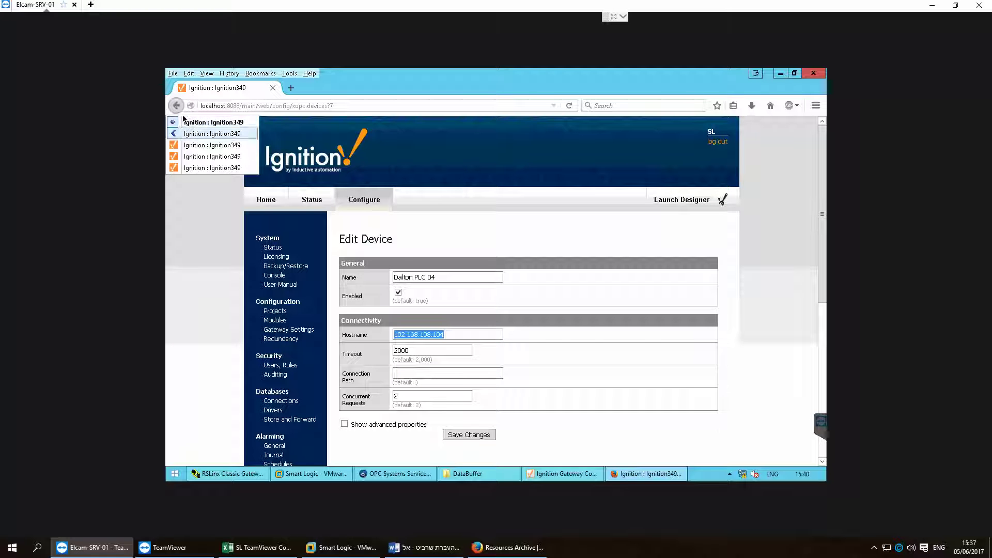
{"action": "left_click", "coordinate": [179, 110]}
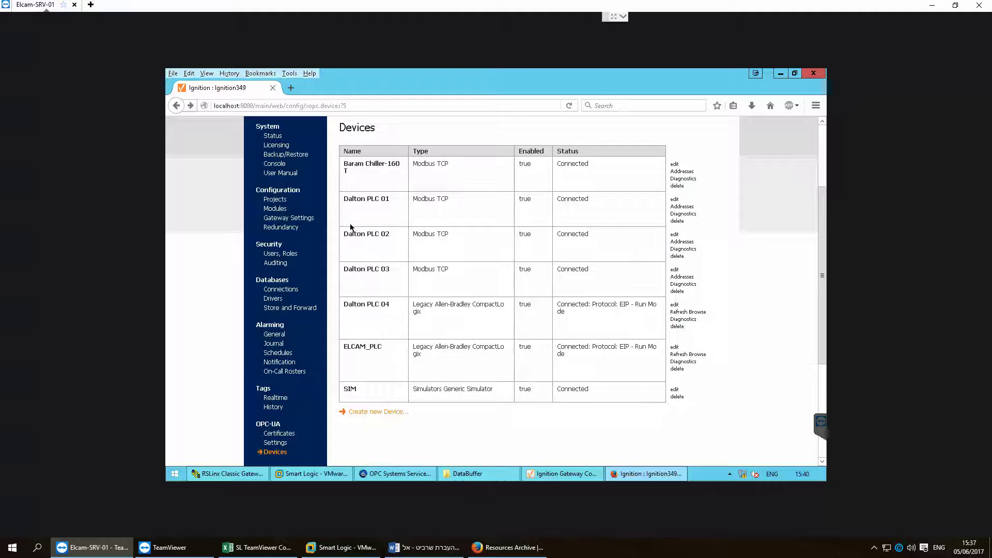
{"action": "scroll", "coordinate": [363, 256], "scroll_direction": "up", "scroll_amount": 4}
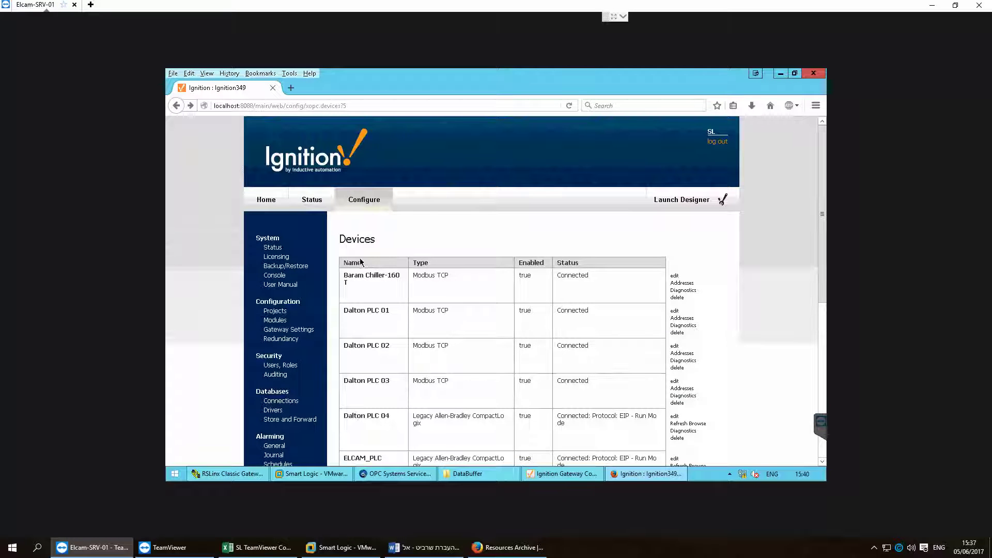
View the gateway status overview map and the status of each device connection
{"action": "left_click", "coordinate": [311, 199]}
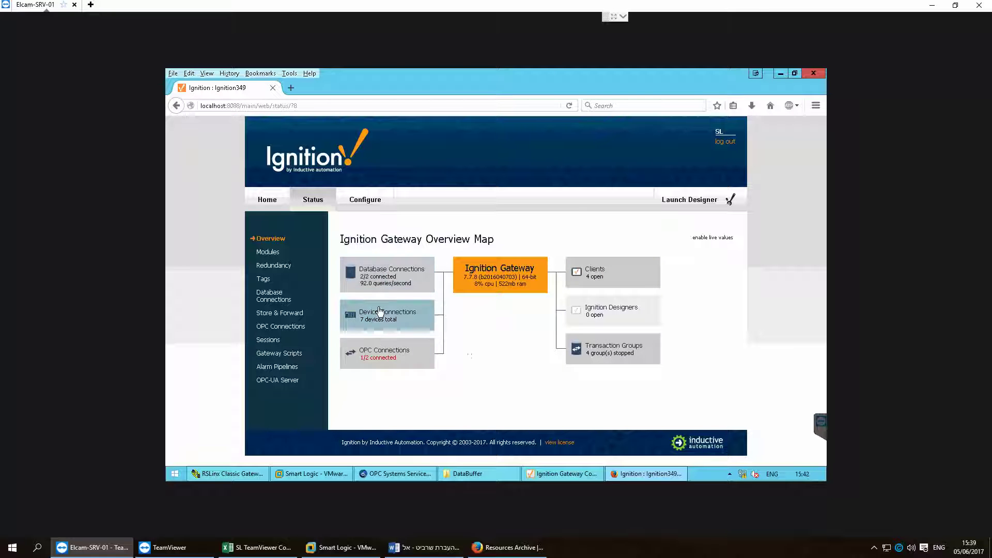
{"action": "left_click", "coordinate": [379, 312]}
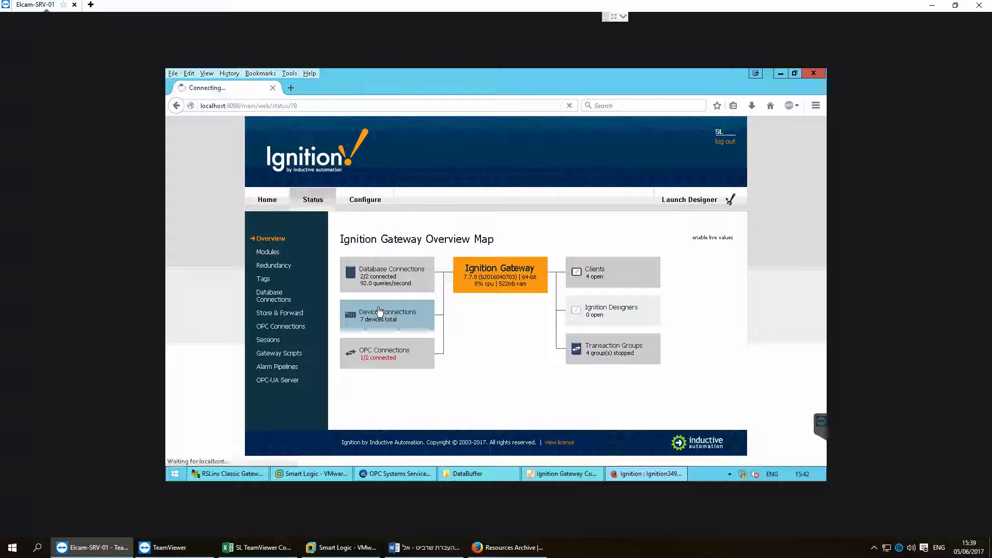
{"action": "scroll", "coordinate": [401, 345], "scroll_direction": "down", "scroll_amount": 3}
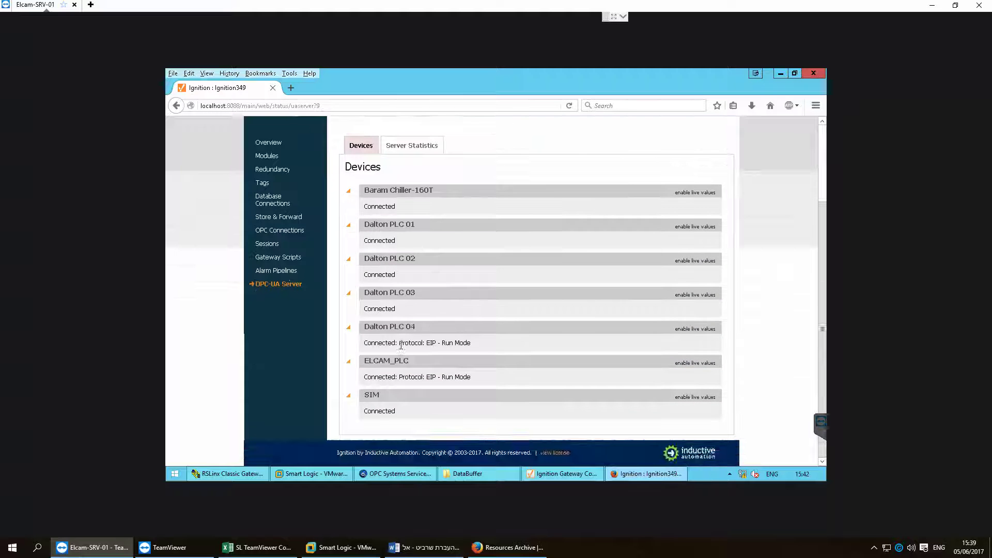
{"action": "scroll", "coordinate": [401, 345], "scroll_direction": "up", "scroll_amount": 3}
{"action": "left_click", "coordinate": [177, 105]}
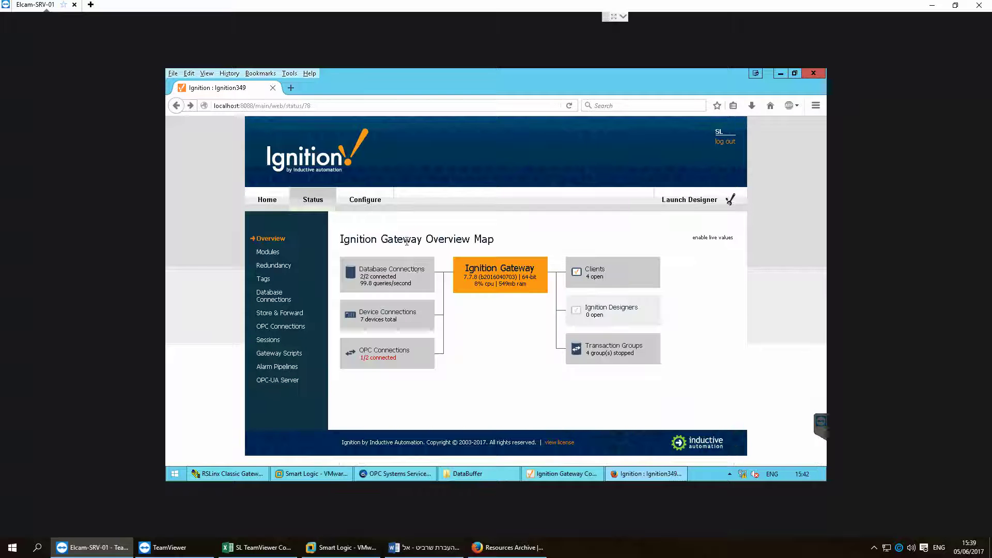
Check the System Status page, open Backup/Restore, then minimize the browser
{"action": "left_click", "coordinate": [350, 202]}
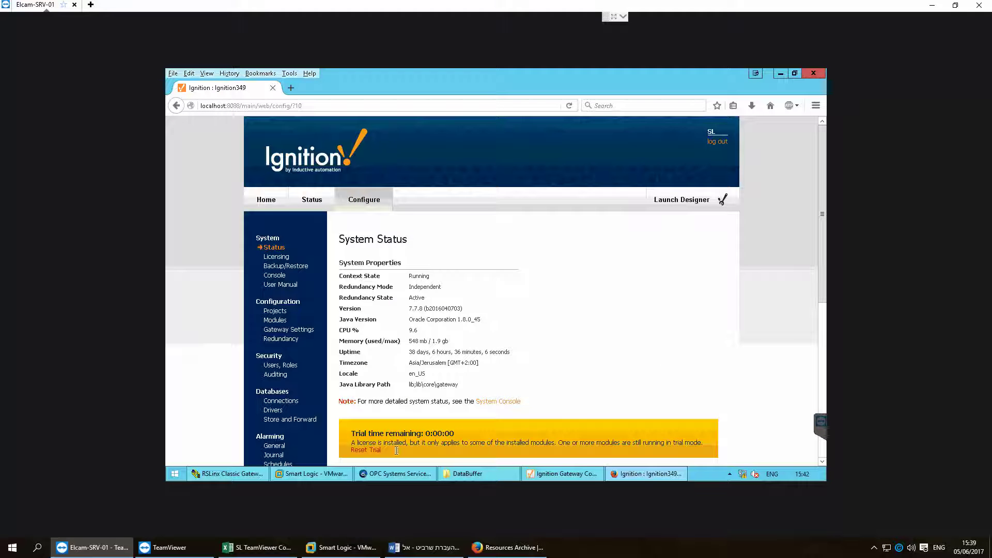
{"action": "left_click", "coordinate": [563, 474]}
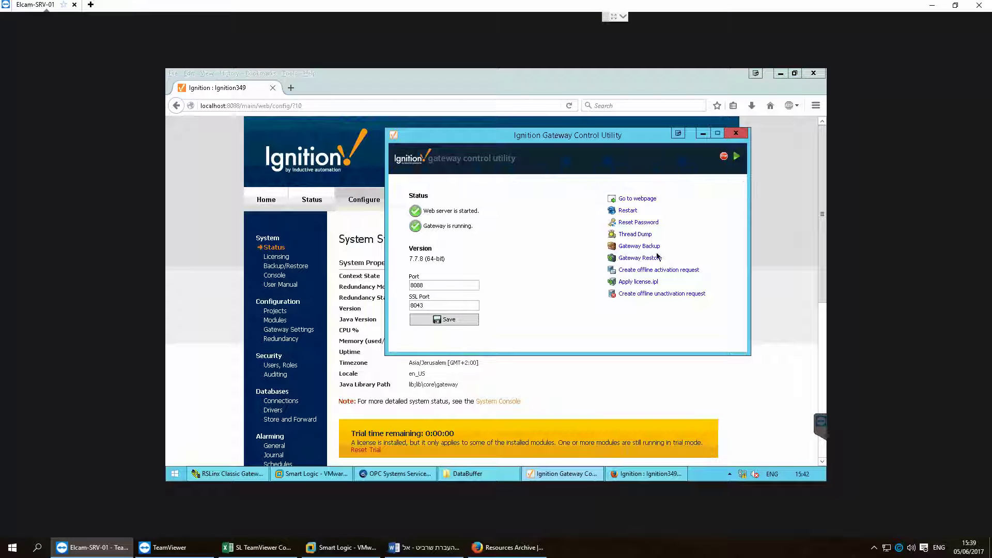
{"action": "left_click", "coordinate": [424, 338]}
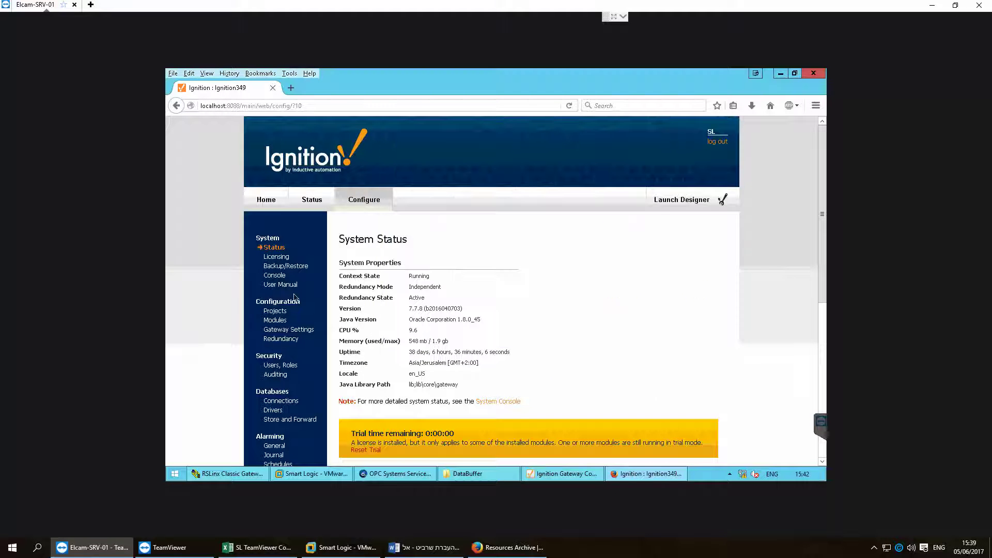
{"action": "left_click", "coordinate": [297, 267]}
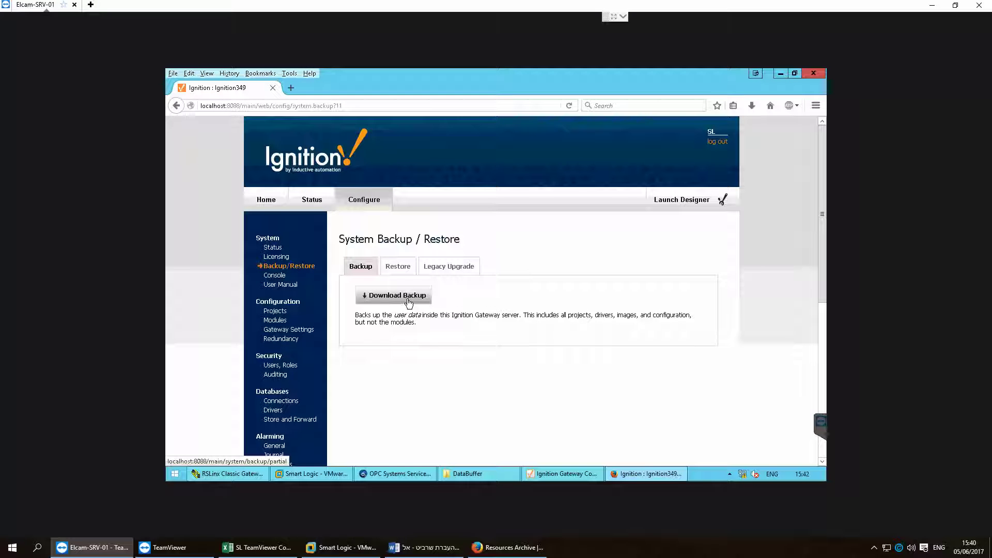
{"action": "left_click", "coordinate": [780, 73]}
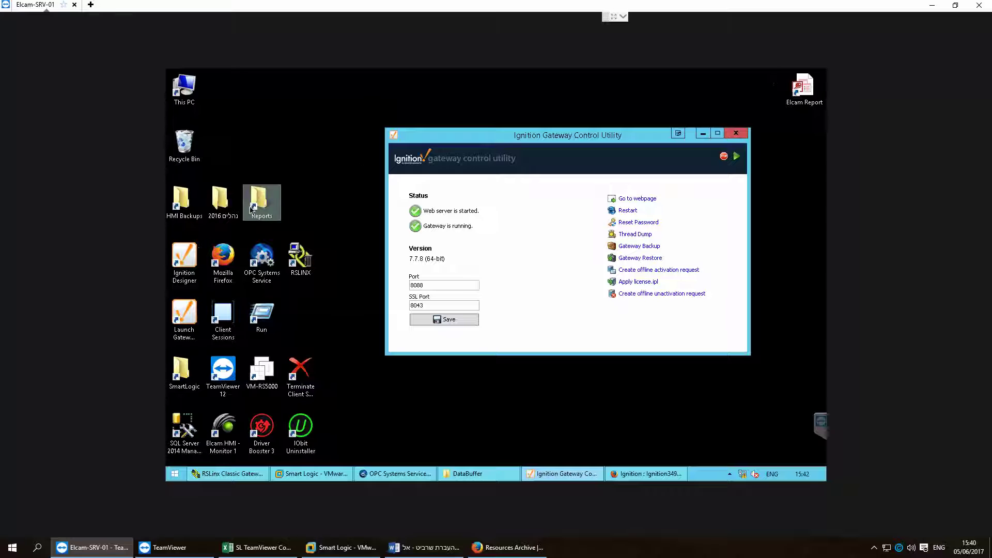
Go to SmartLogic > Elcam HMI > HMI Backups and move Ignition-backup-16-04-17.gwbk into Archive
{"action": "left_click", "coordinate": [189, 381]}
{"action": "double_click", "coordinate": [189, 381]}
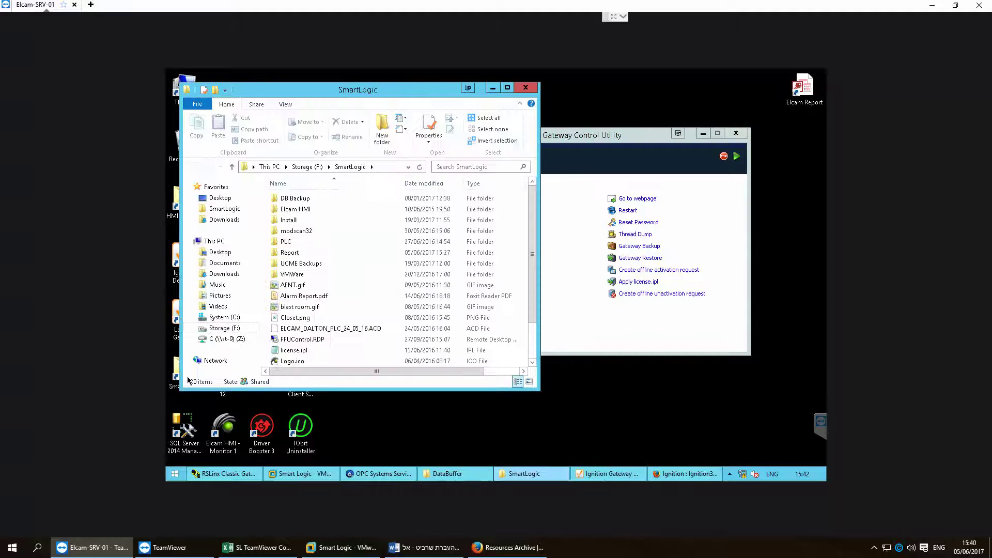
{"action": "left_click", "coordinate": [390, 166]}
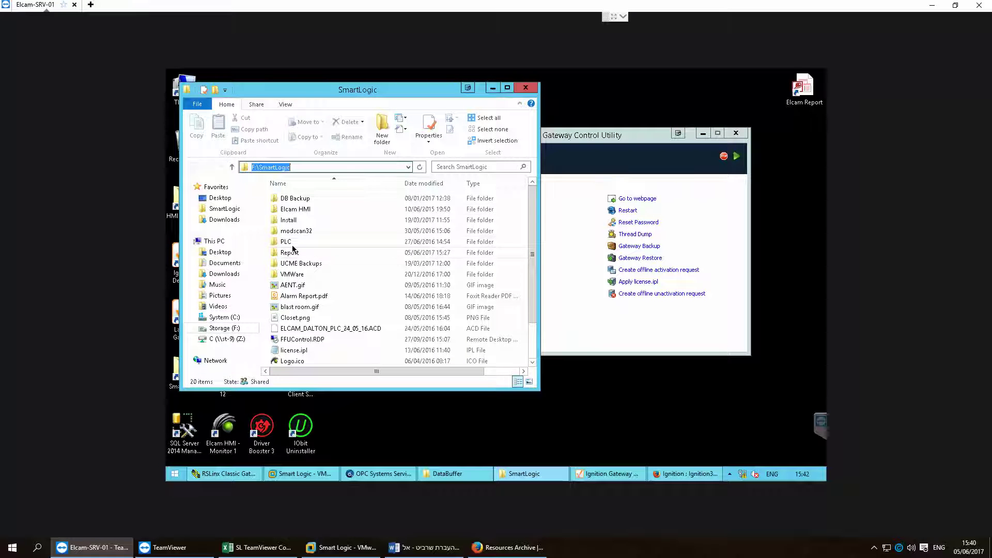
{"action": "left_click", "coordinate": [304, 212]}
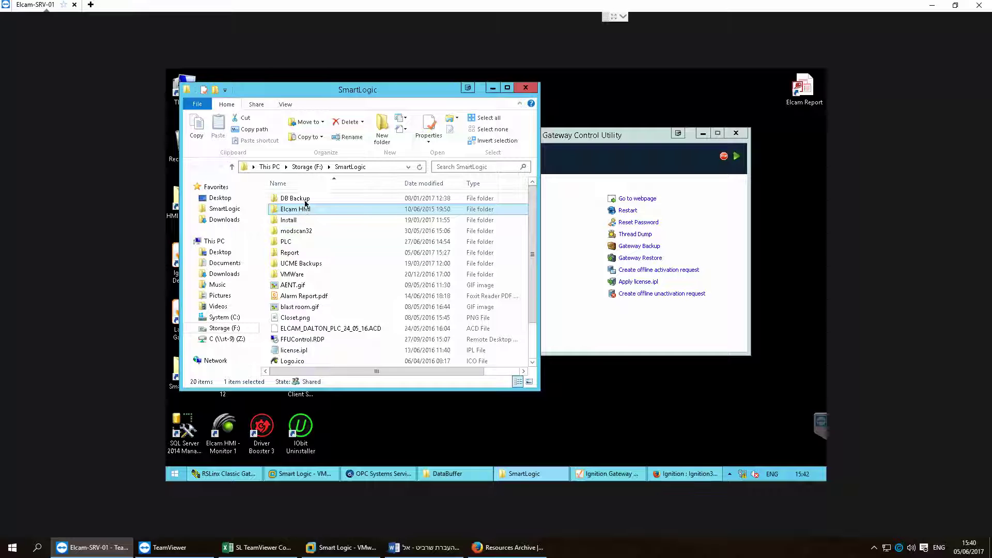
{"action": "double_click", "coordinate": [305, 200]}
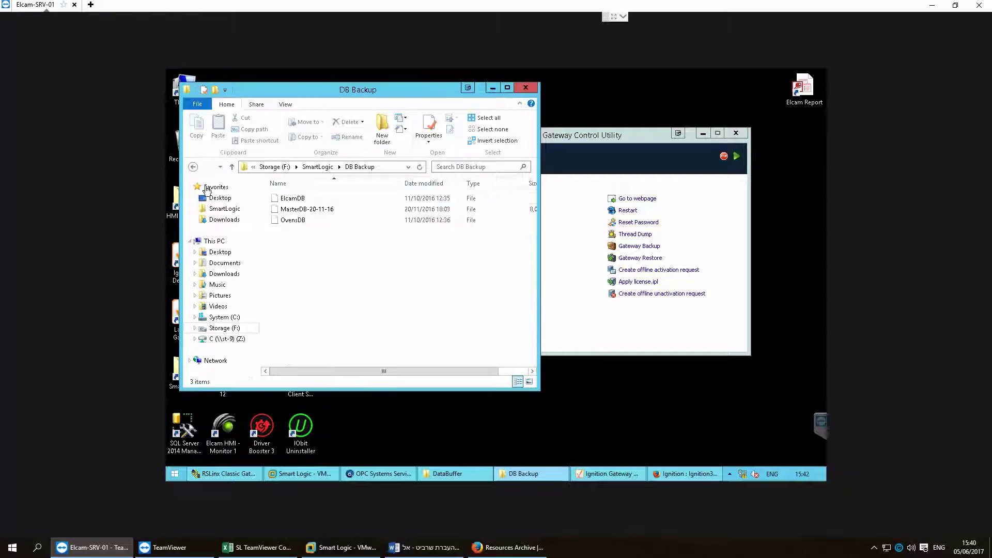
{"action": "left_click", "coordinate": [193, 166]}
{"action": "double_click", "coordinate": [304, 212]}
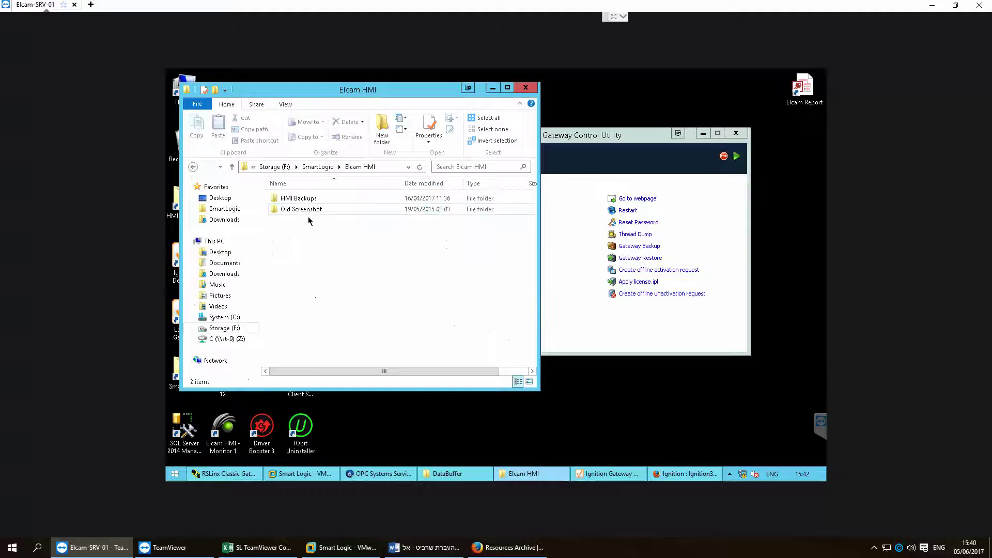
{"action": "double_click", "coordinate": [309, 199]}
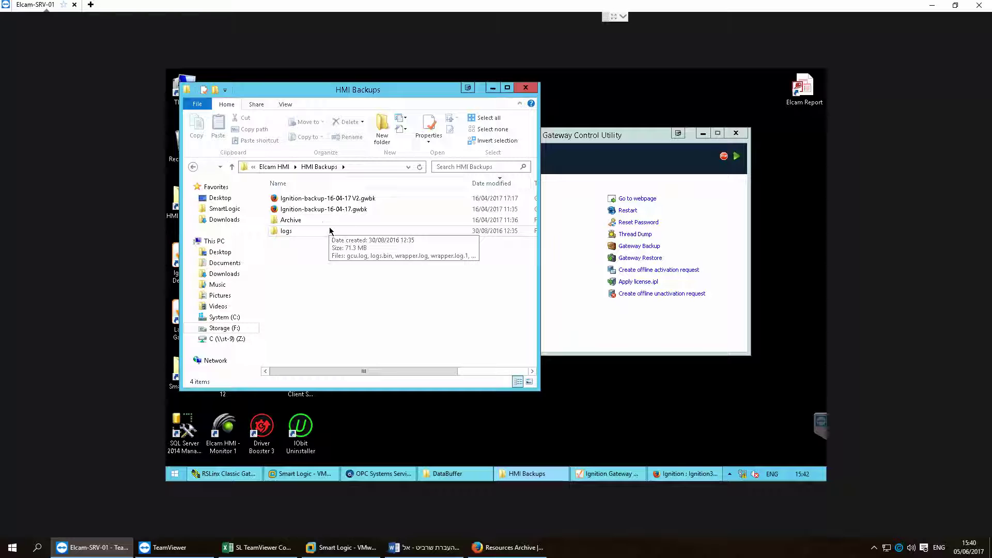
{"action": "left_click_drag", "start_coordinate": [352, 209], "coordinate": [313, 221]}
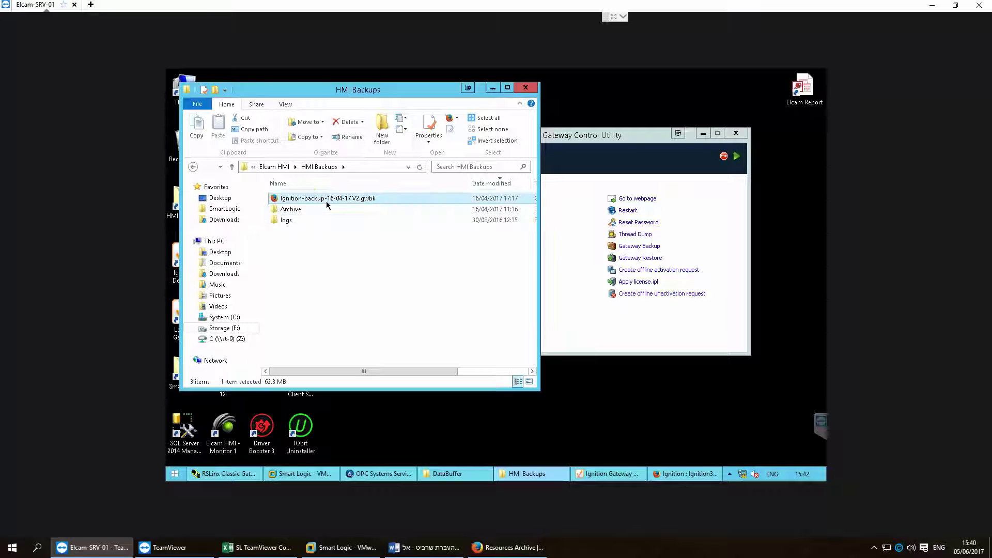
In the maximized Archive folder, delete the twelve oldest backups, keeping the ten newest
{"action": "left_click", "coordinate": [289, 213]}
{"action": "double_click", "coordinate": [288, 212]}
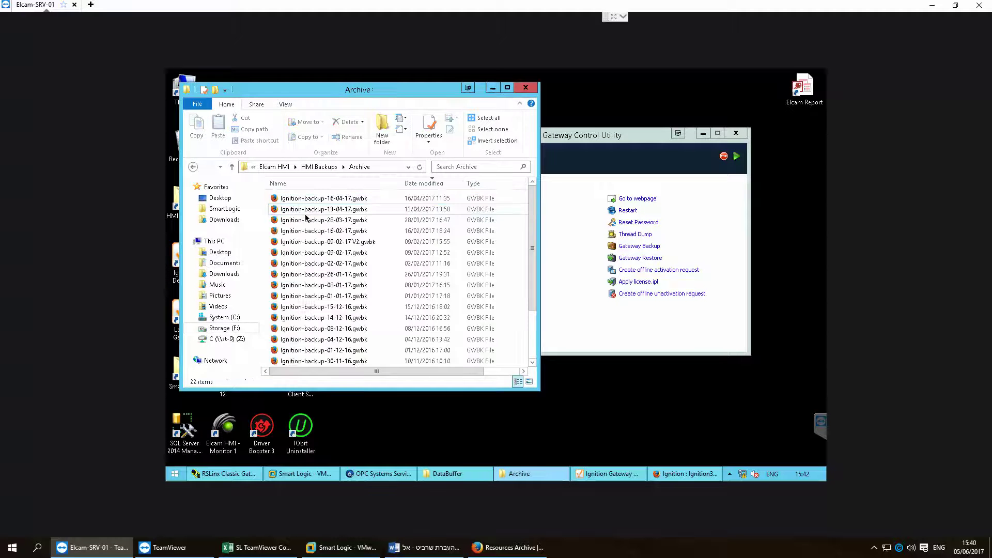
{"action": "mouse_move", "coordinate": [533, 215]}
{"action": "left_mouse_down"}
{"action": "mouse_move", "coordinate": [535, 297]}
{"action": "mouse_move", "coordinate": [534, 207]}
{"action": "left_mouse_up"}
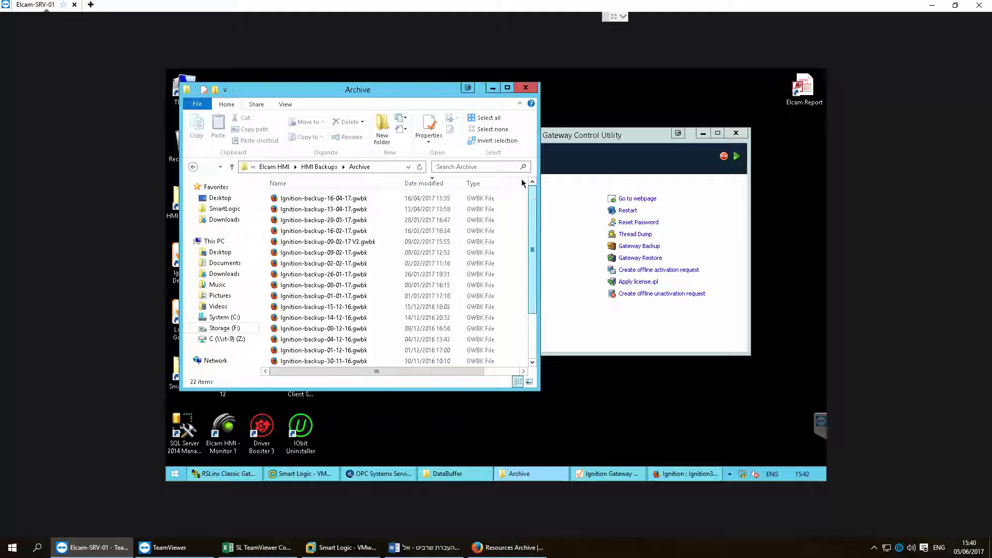
{"action": "double_click", "coordinate": [432, 91]}
{"action": "left_click_drag", "start_coordinate": [374, 434], "coordinate": [284, 288]}
{"action": "key", "text": "Delete"}
{"action": "left_click", "coordinate": [176, 149]}
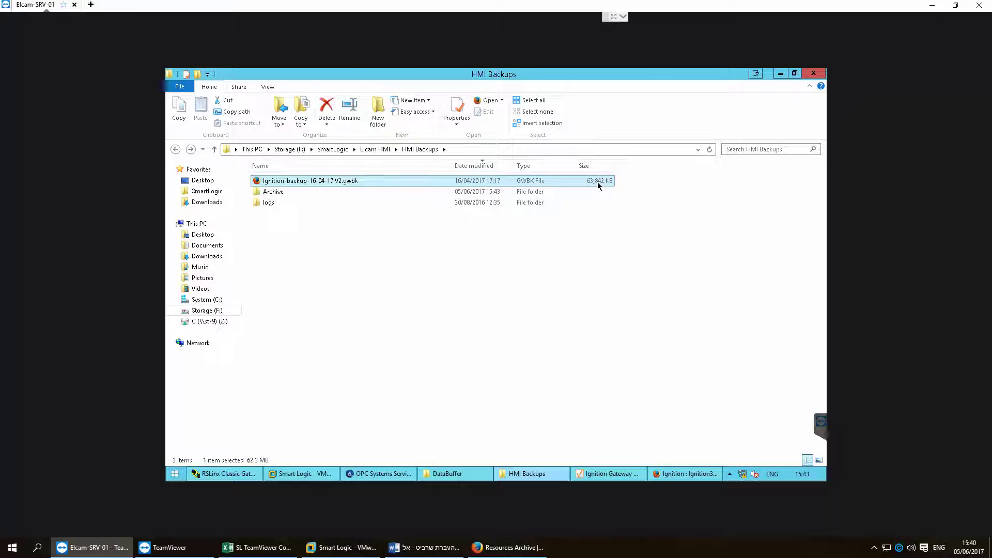
Open the local Dropbox folder Elcam HMI Upgrade QE101139 > Baram > HMI > HMI Backups
{"action": "left_click", "coordinate": [932, 5]}
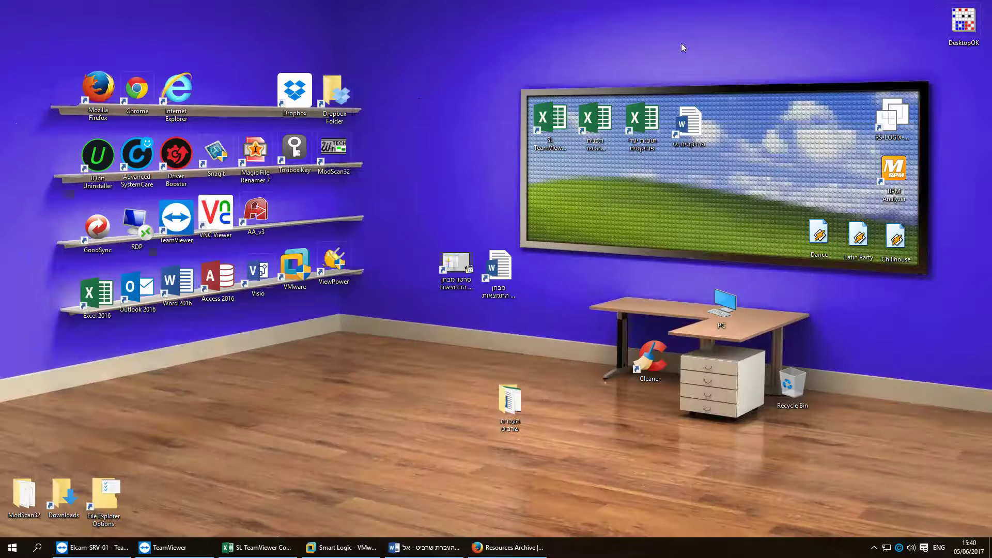
{"action": "double_click", "coordinate": [333, 98]}
{"action": "left_click", "coordinate": [433, 361]}
{"action": "key", "text": "e"}
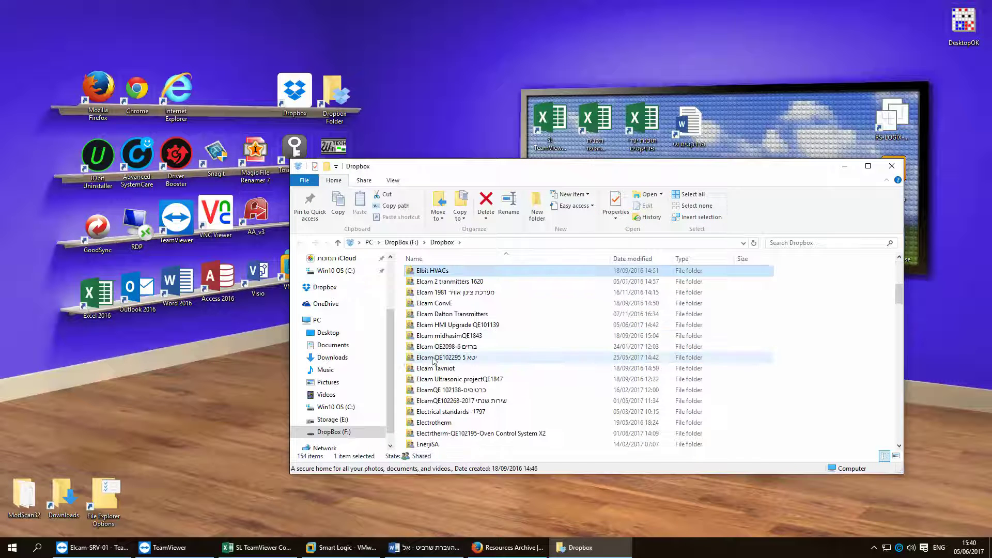
{"action": "double_click", "coordinate": [472, 324]}
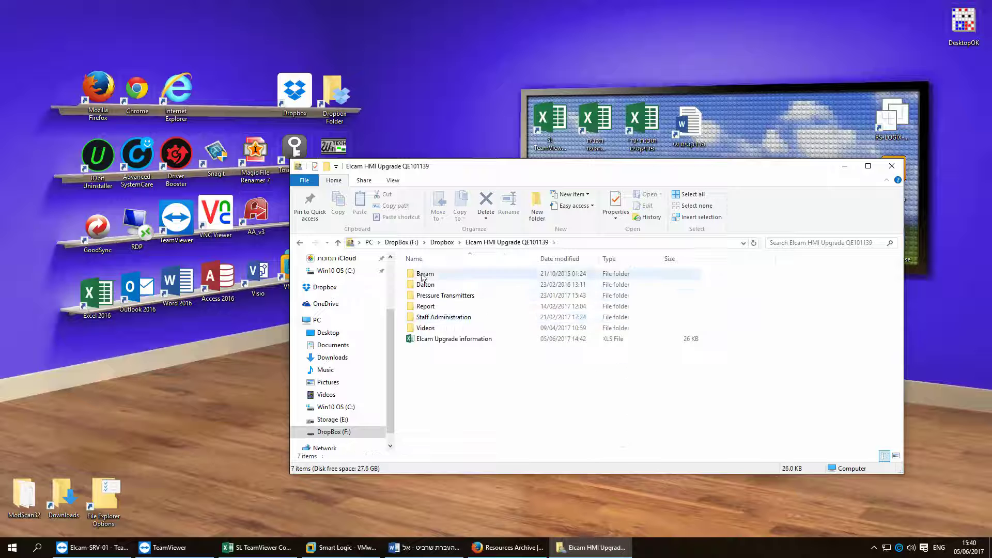
{"action": "double_click", "coordinate": [421, 274]}
{"action": "double_click", "coordinate": [422, 285]}
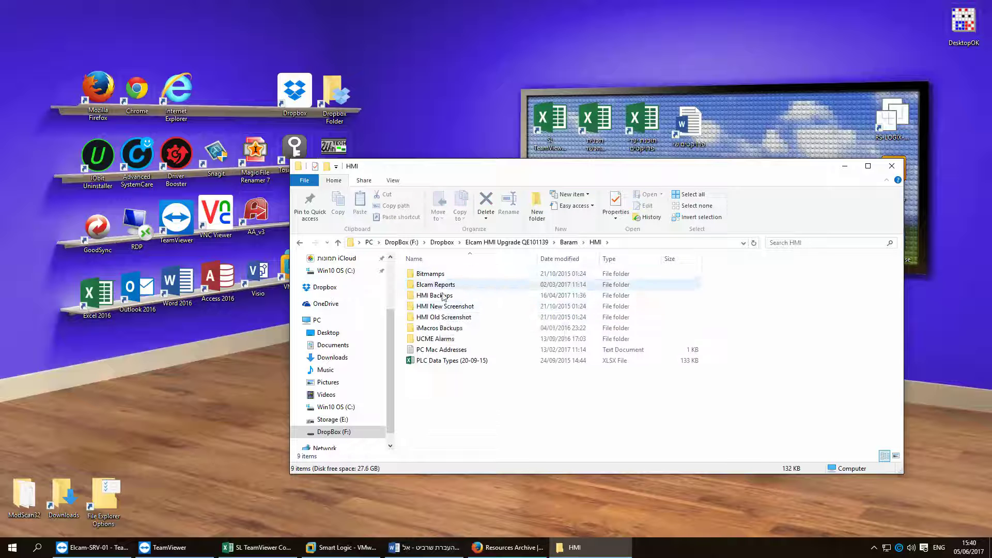
{"action": "double_click", "coordinate": [442, 296]}
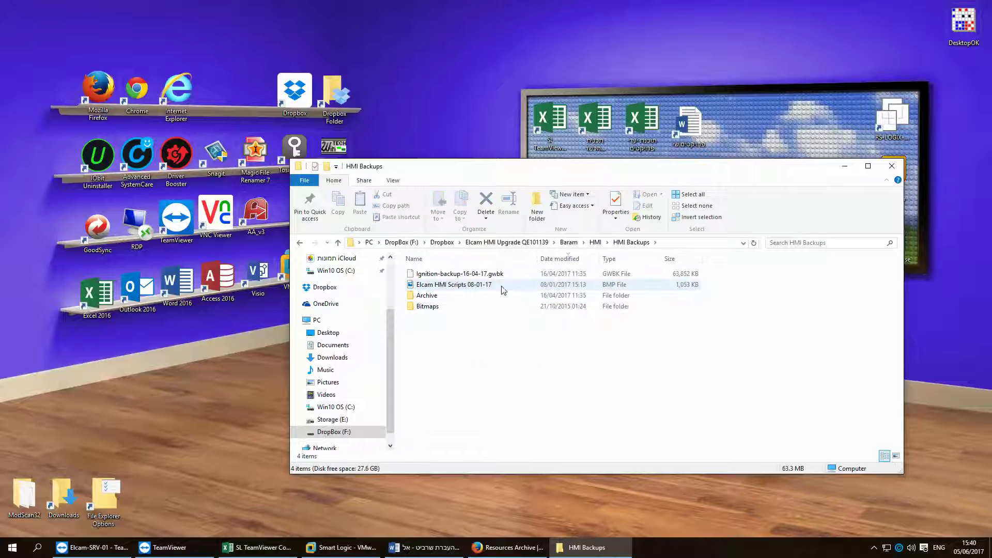
{"action": "left_click", "coordinate": [475, 275]}
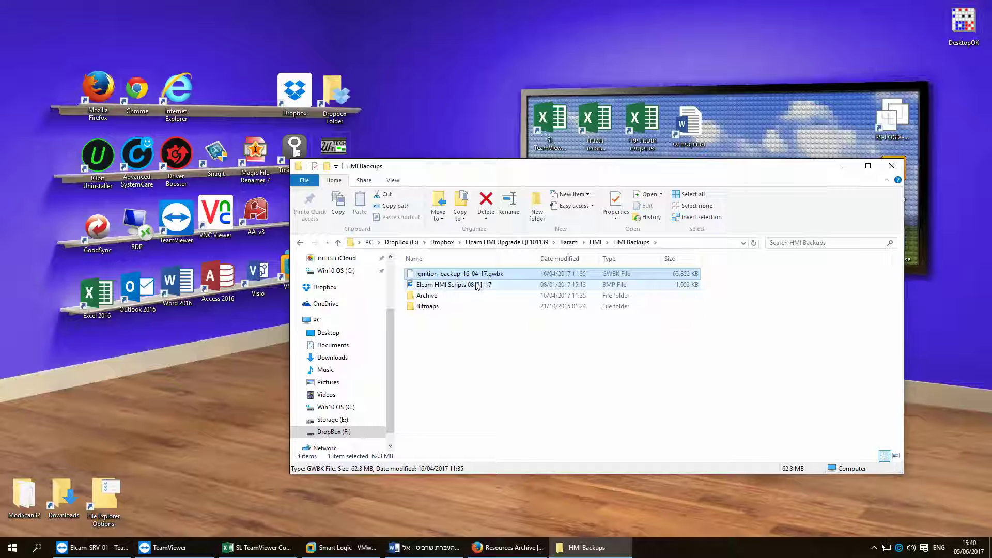
{"action": "double_click", "coordinate": [467, 295]}
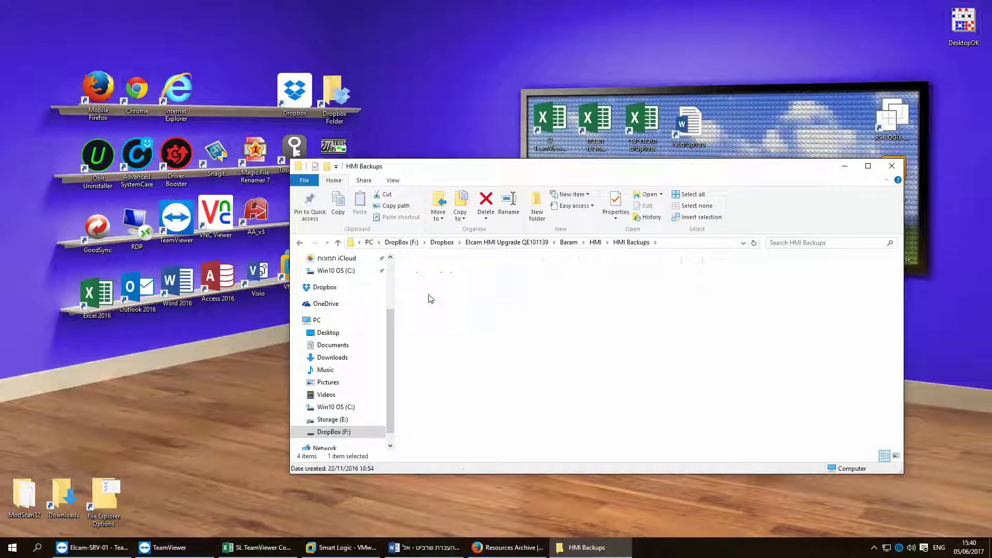
{"action": "left_click", "coordinate": [301, 244]}
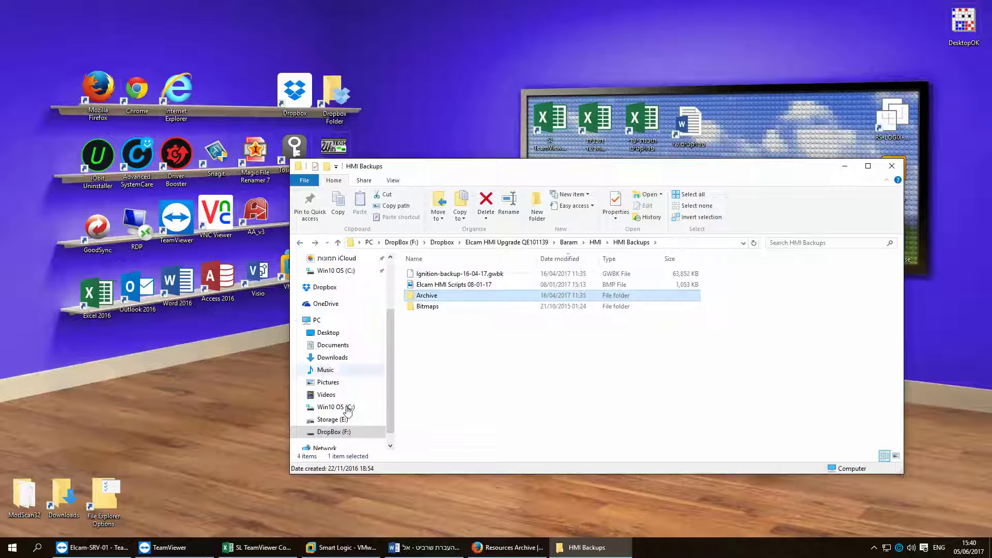
Copy the server's Ignition backup file and paste it into the local HMI Backups folder
{"action": "left_click", "coordinate": [122, 547]}
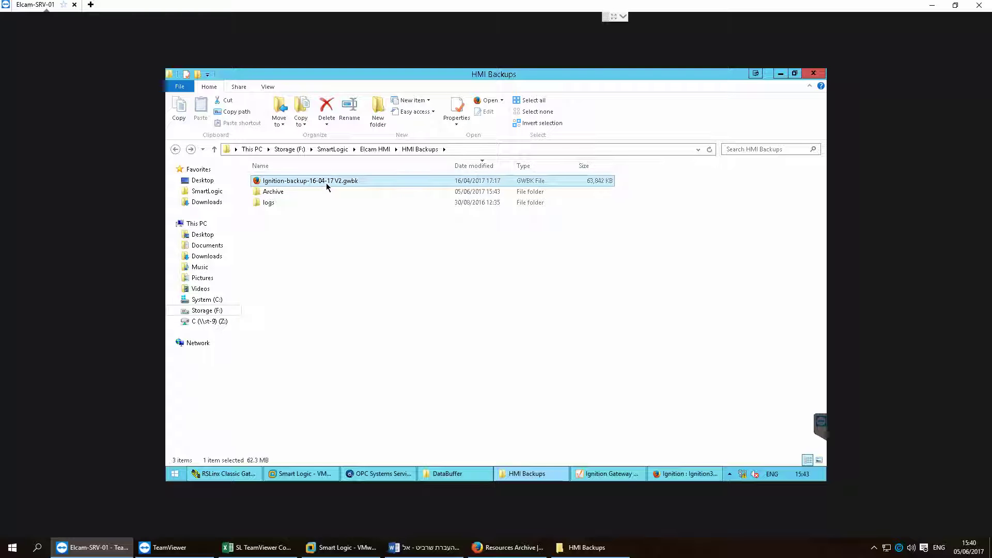
{"action": "key", "text": "ctrl+c"}
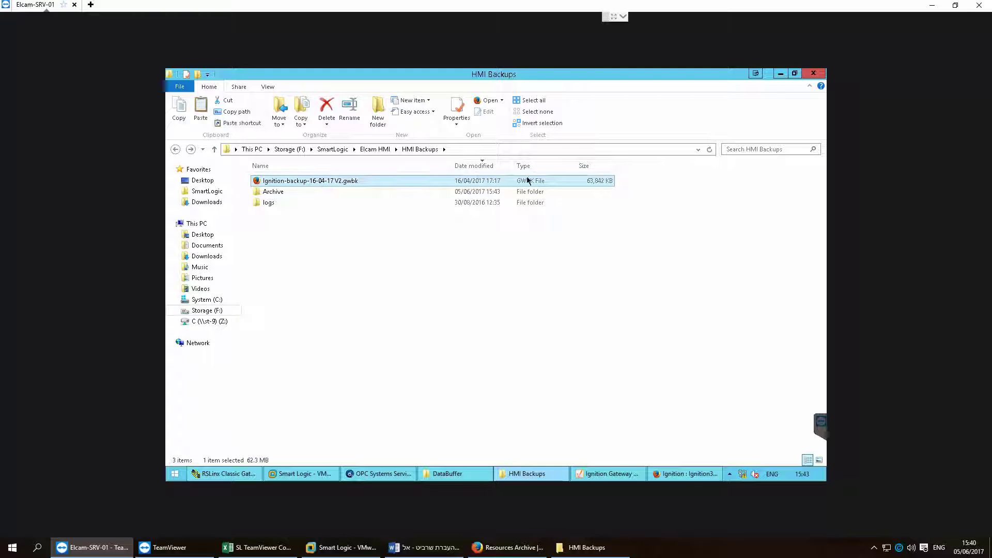
{"action": "left_click", "coordinate": [932, 5]}
{"action": "left_click", "coordinate": [332, 357]}
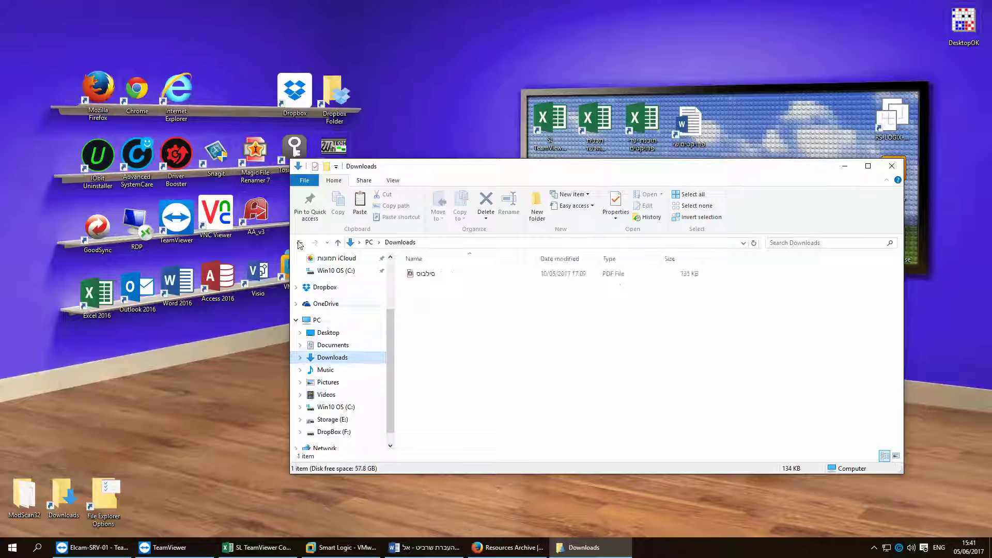
{"action": "key", "text": "alt+Left"}
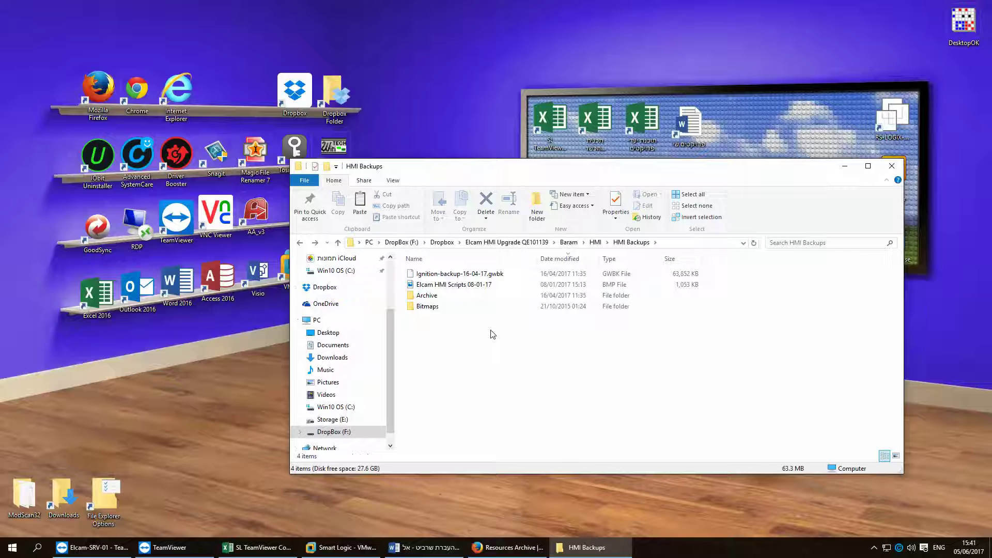
{"action": "key", "text": "ctrl+v"}
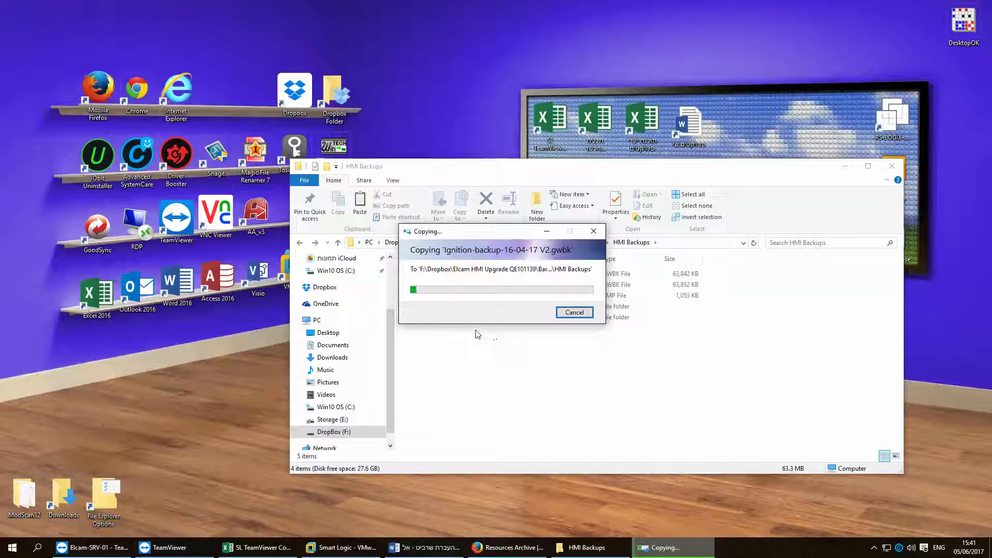
Let the Ignition-backup-16-04-17 V2.gwbk copy progress with the Copying dialog moved aside
{"action": "left_click", "coordinate": [548, 232]}
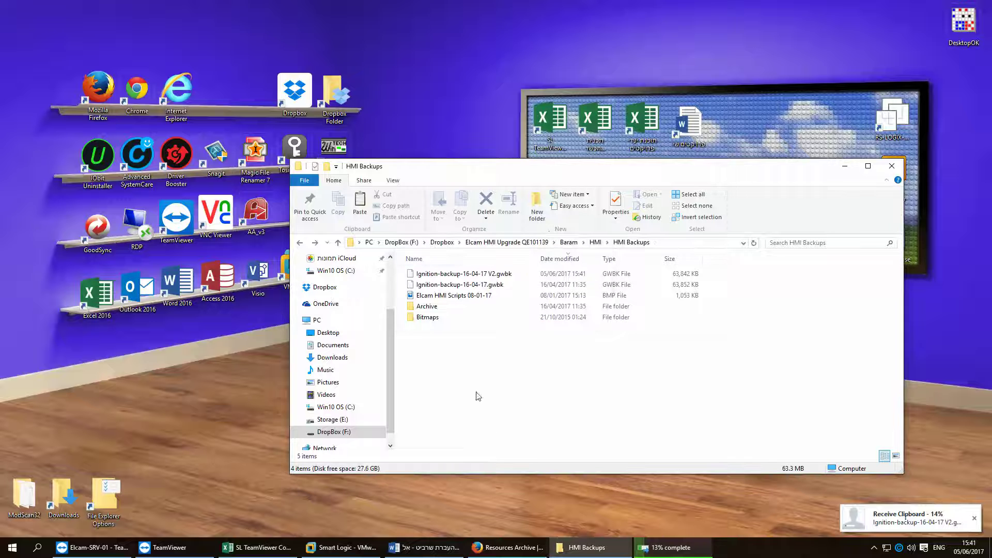
{"action": "left_click", "coordinate": [680, 553]}
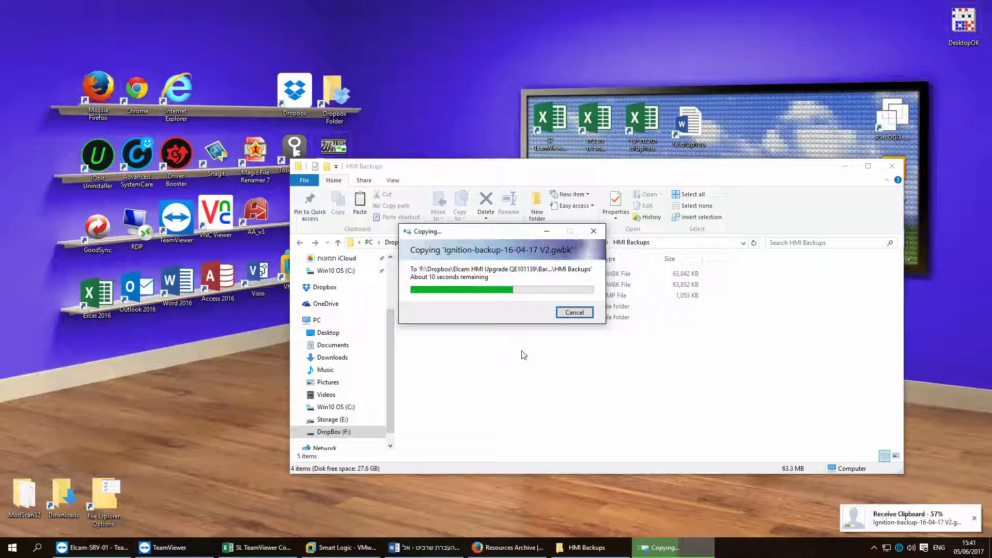
{"action": "left_click_drag", "start_coordinate": [530, 247], "coordinate": [593, 361]}
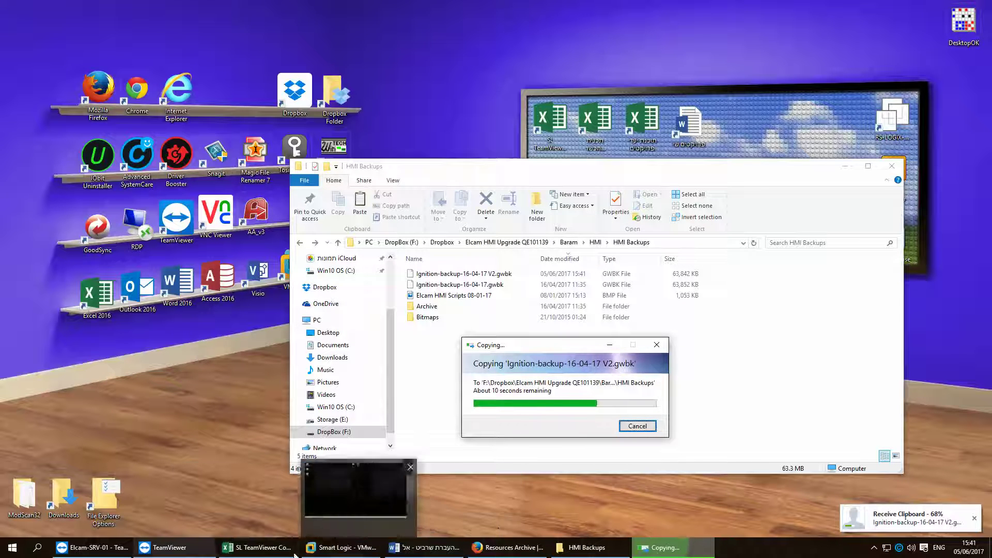
{"action": "left_click", "coordinate": [509, 284]}
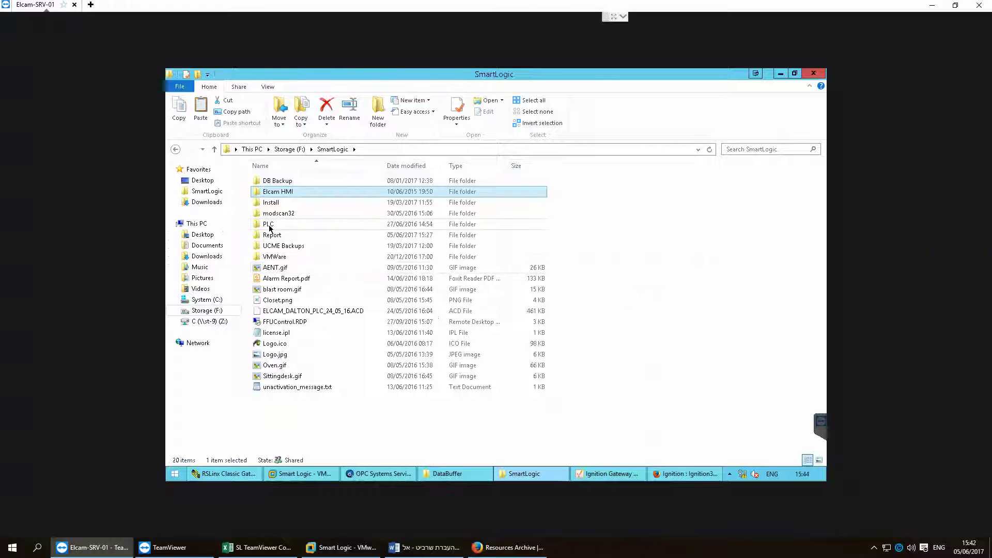
Open the server's PLC folder and select the PLC project ACD file, widening the Name column
{"action": "double_click", "coordinate": [268, 224]}
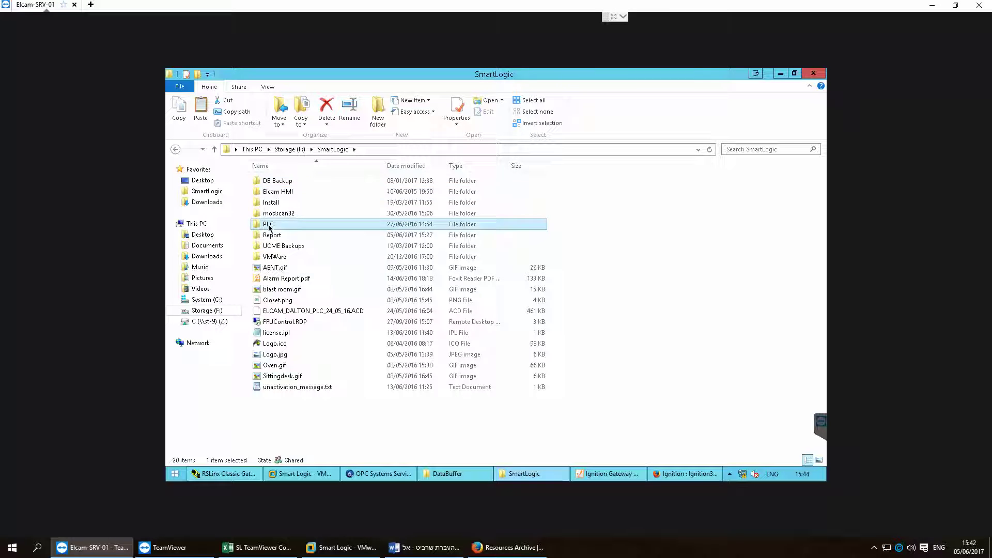
{"action": "left_click_drag", "start_coordinate": [391, 165], "coordinate": [407, 165]}
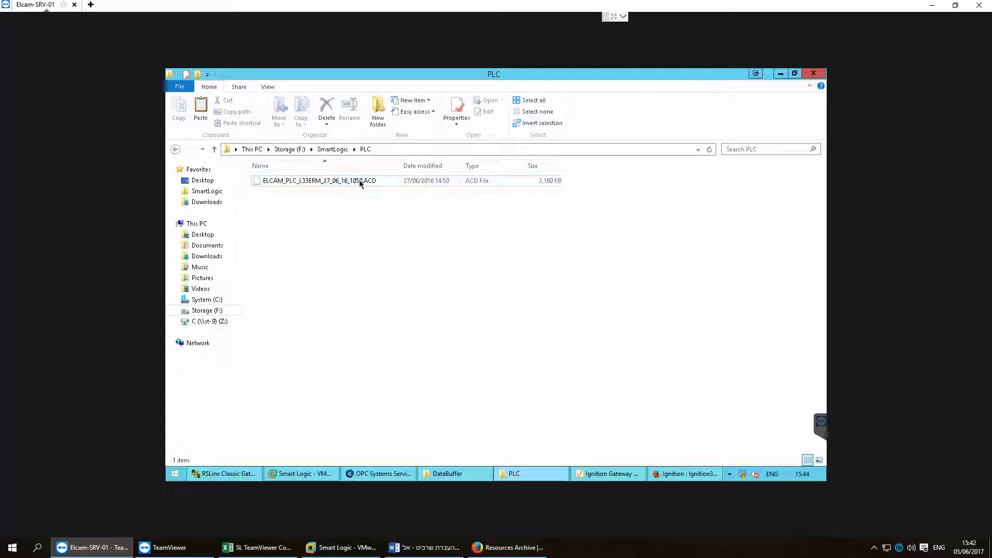
{"action": "left_click", "coordinate": [361, 182]}
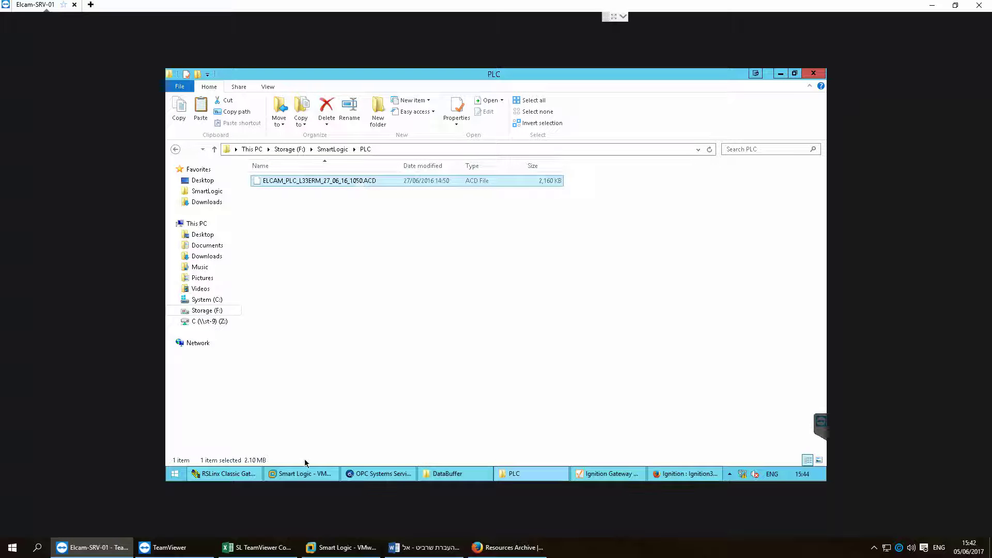
Check the Smart Logic VM console, then minimize the TeamViewer session
{"action": "left_click", "coordinate": [306, 473]}
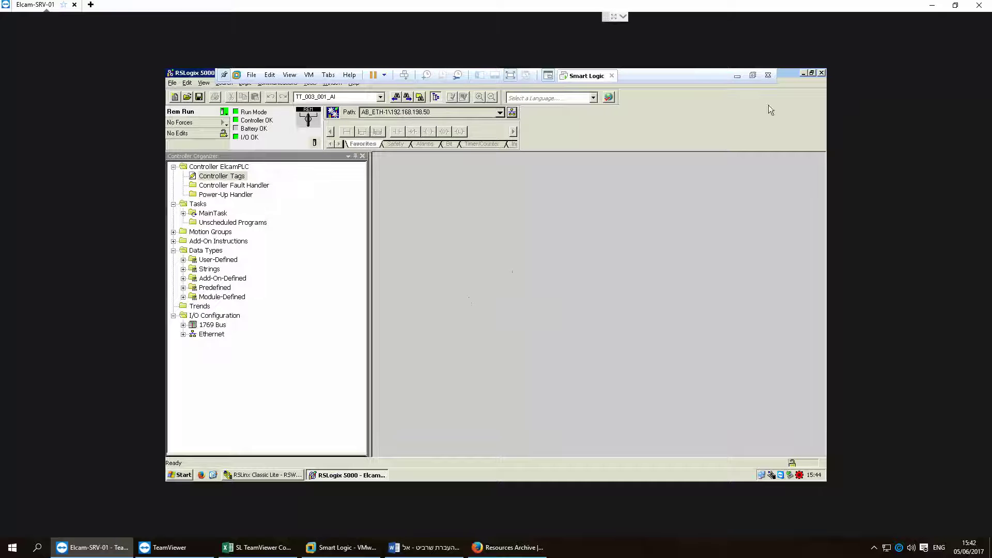
{"action": "left_click", "coordinate": [738, 76]}
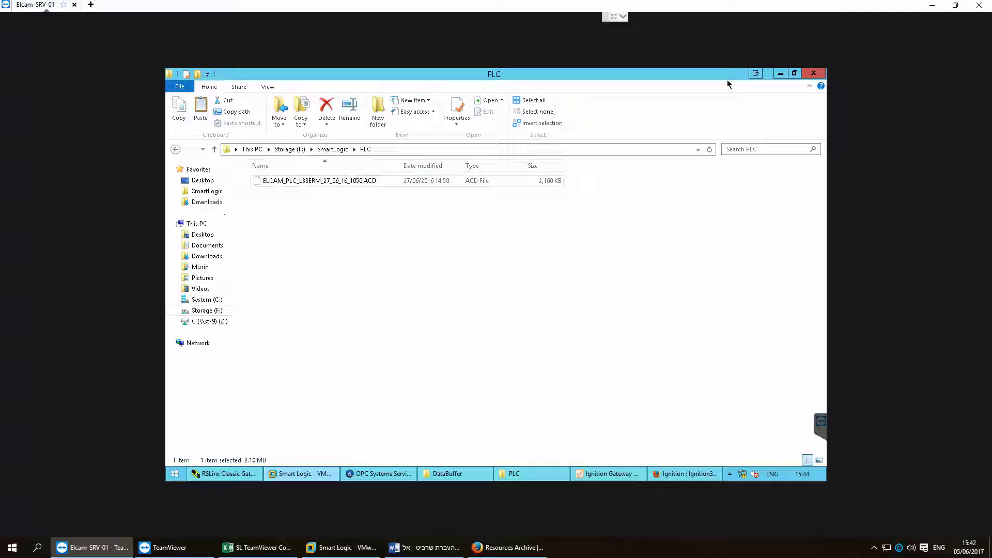
{"action": "left_click", "coordinate": [932, 5]}
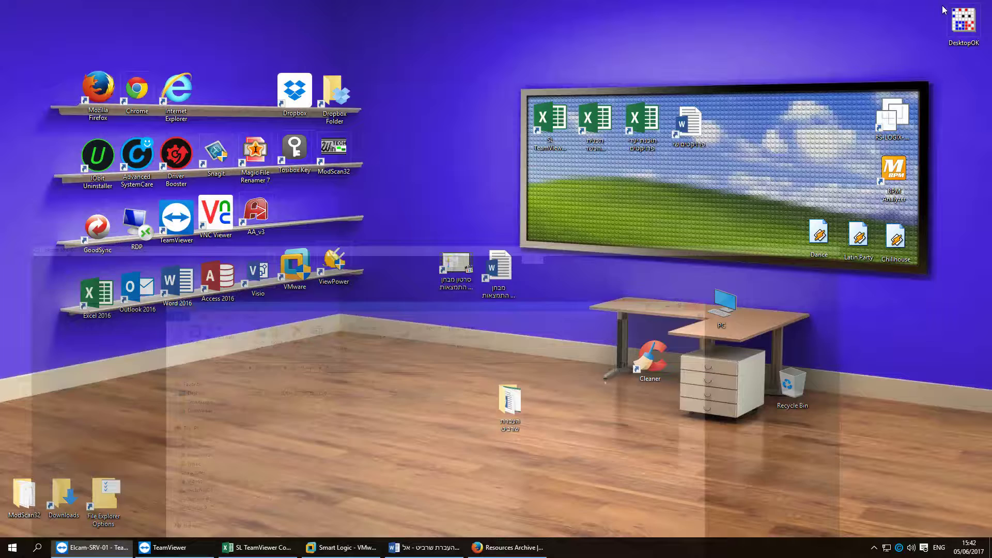
Browse Dropbox to Elcam HMI Upgrade QE101139 > Baram > PLC > AB > Archive
{"action": "double_click", "coordinate": [335, 84]}
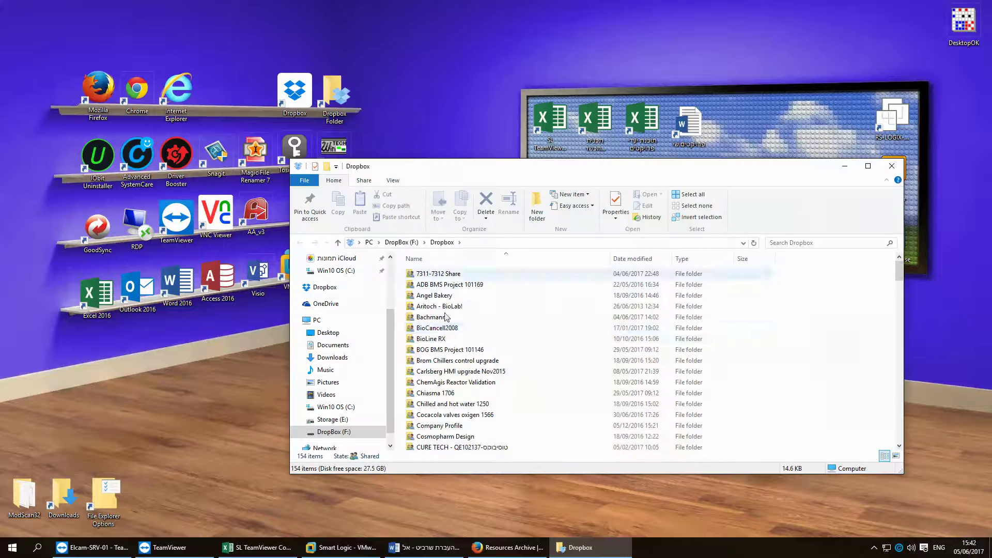
{"action": "key", "text": "e"}
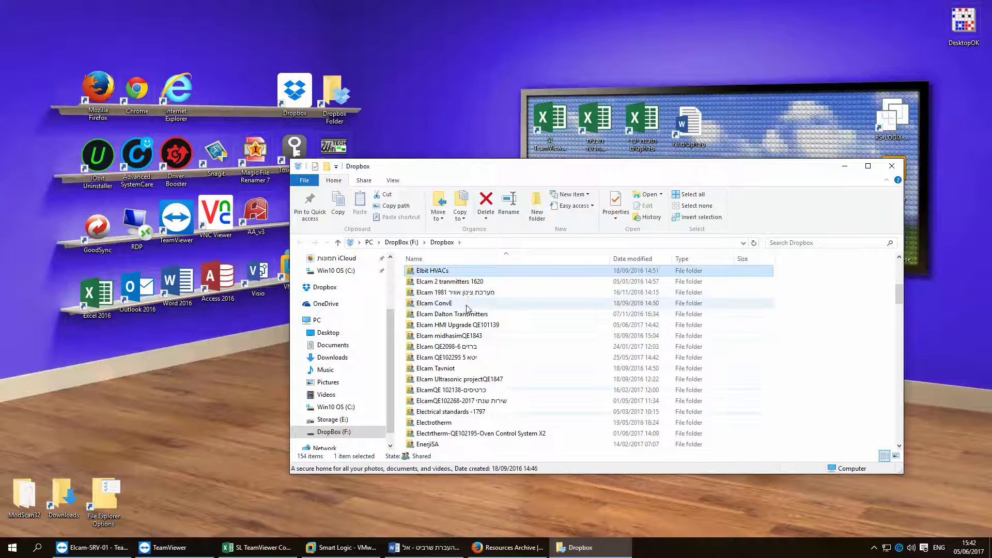
{"action": "double_click", "coordinate": [439, 324]}
{"action": "double_click", "coordinate": [419, 275]}
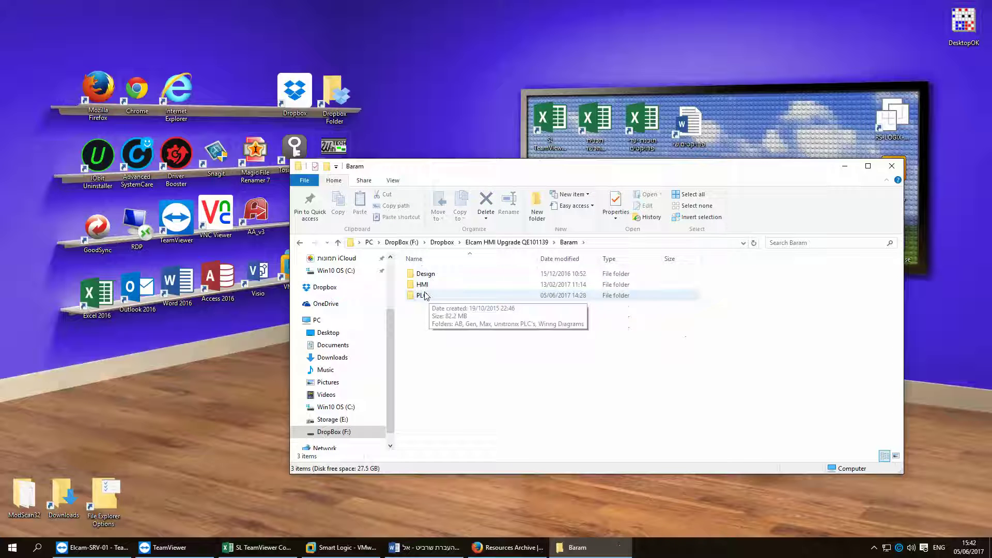
{"action": "double_click", "coordinate": [421, 295]}
{"action": "double_click", "coordinate": [422, 275]}
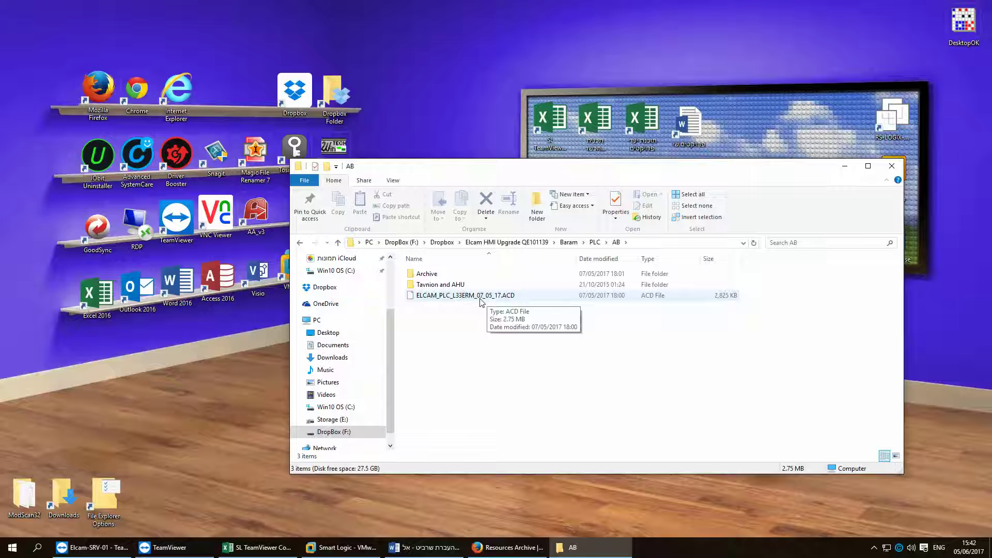
{"action": "double_click", "coordinate": [427, 273]}
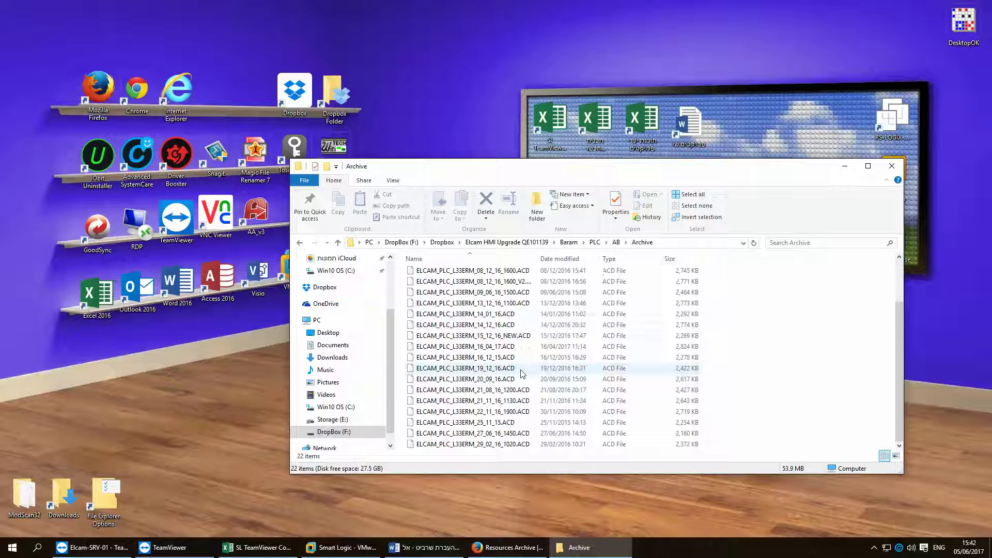
Select the archived ACD backups from 29_02_16 to 16_04_17, go back to AB and return to the server session
{"action": "left_click", "coordinate": [461, 444]}
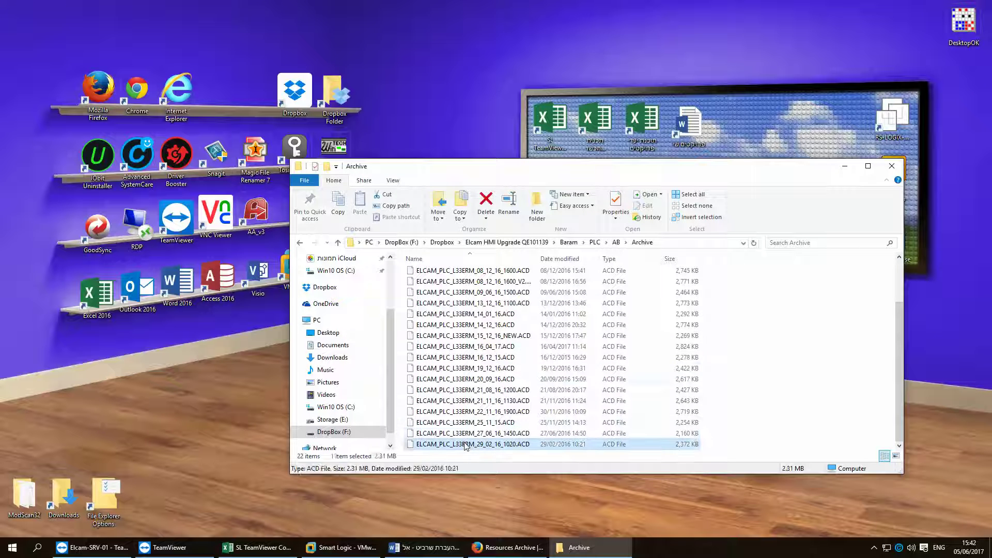
{"action": "left_click", "coordinate": [475, 348], "text": "shift"}
{"action": "left_click", "coordinate": [476, 350]}
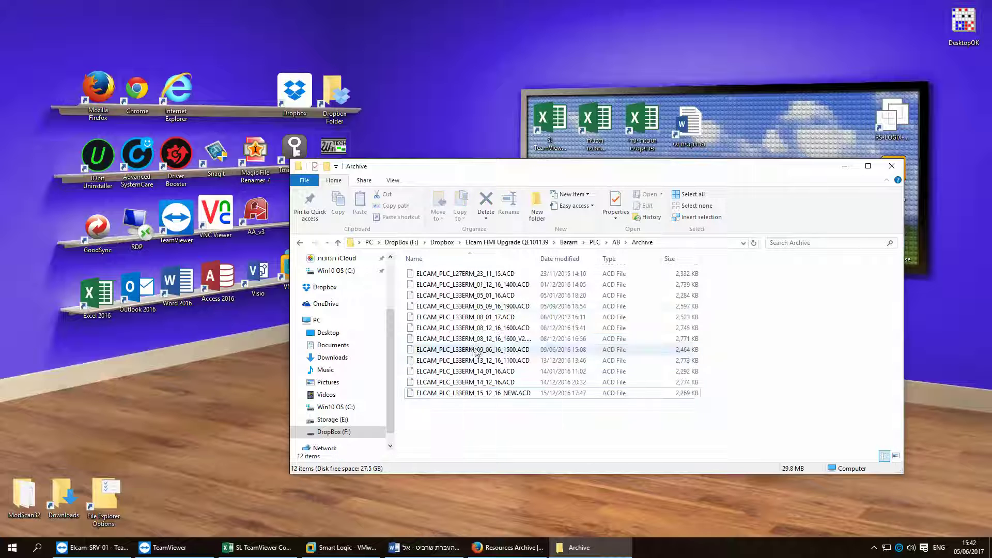
{"action": "left_click", "coordinate": [300, 242]}
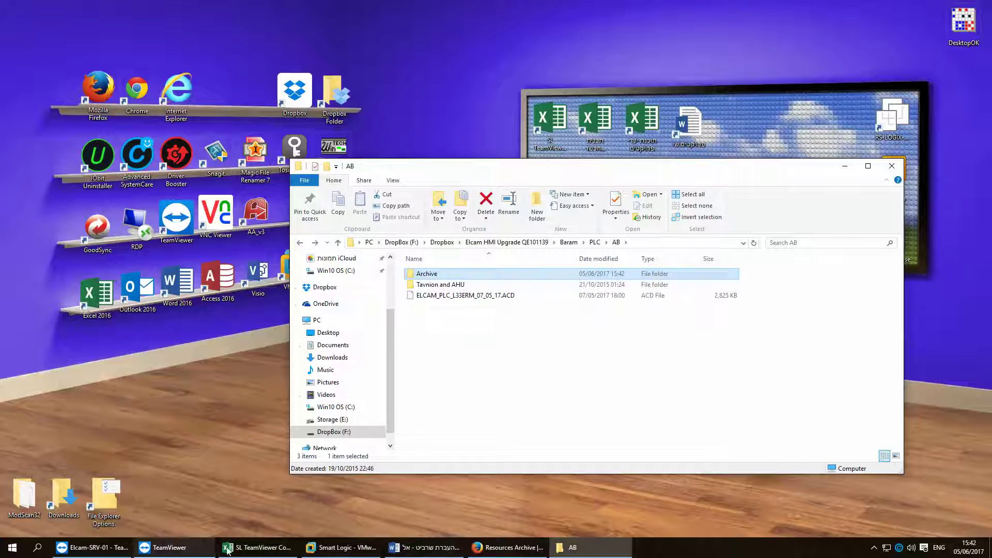
{"action": "left_click", "coordinate": [107, 552]}
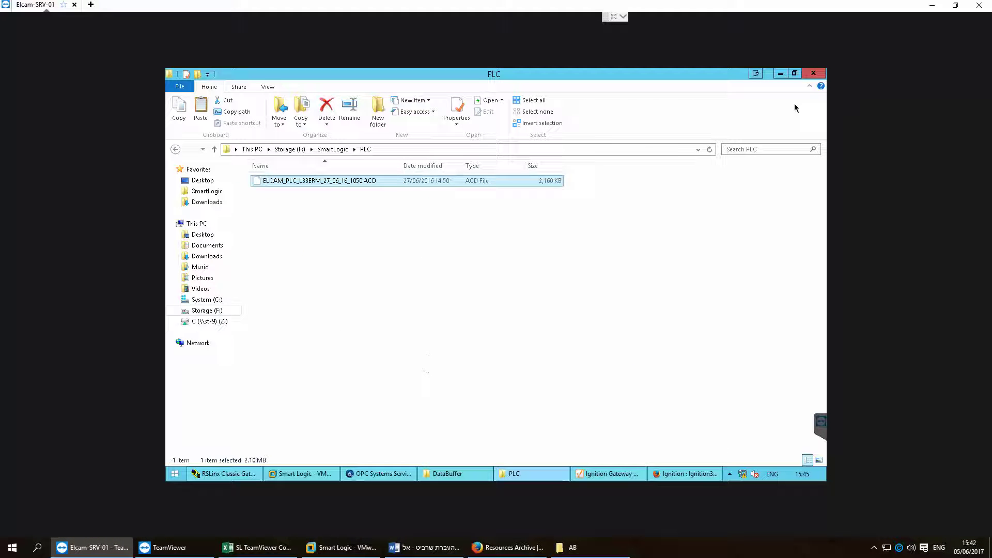
Open the Report folder on the server and toggle Hidden items on and off again
{"action": "left_click", "coordinate": [331, 150]}
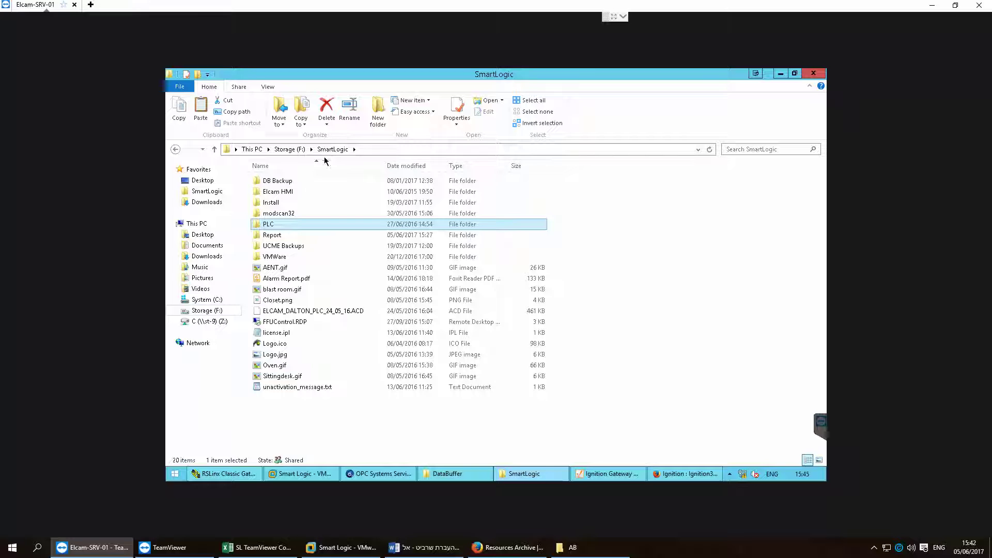
{"action": "double_click", "coordinate": [273, 235]}
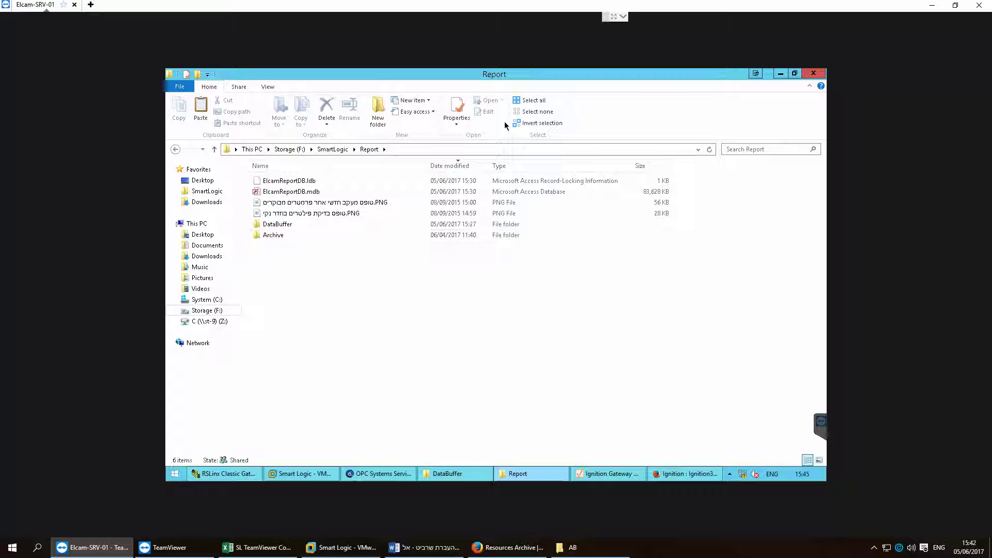
{"action": "left_click", "coordinate": [268, 87]}
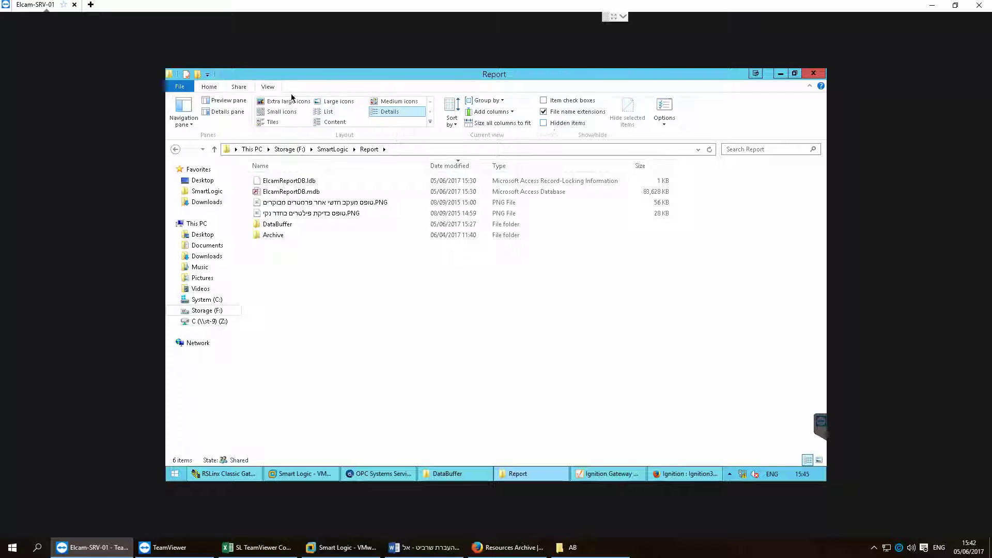
{"action": "left_click", "coordinate": [543, 124]}
{"action": "left_click", "coordinate": [542, 124]}
Browse SmartLogic > VMWare > SL Orginal, then go back to the SmartLogic folder
{"action": "left_click", "coordinate": [319, 150]}
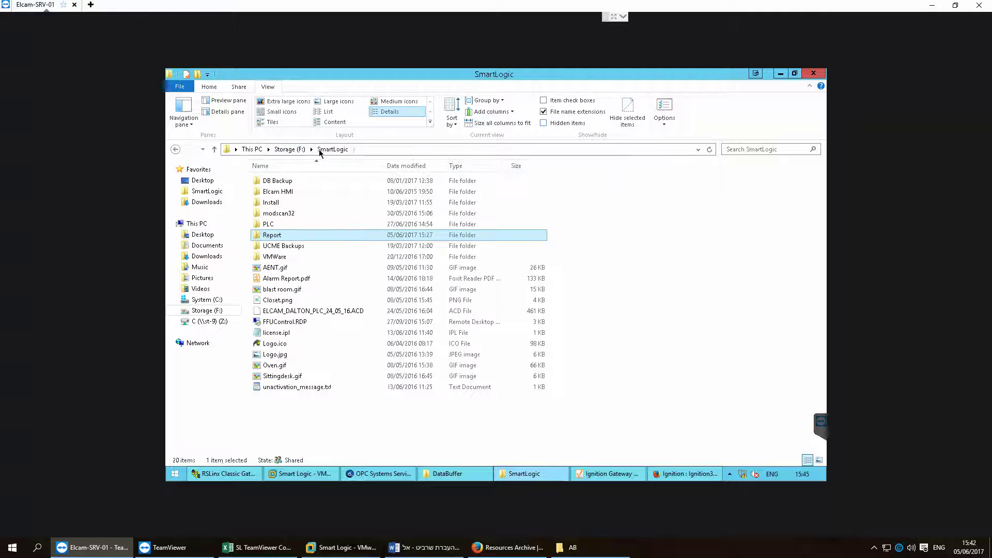
{"action": "left_click", "coordinate": [288, 216]}
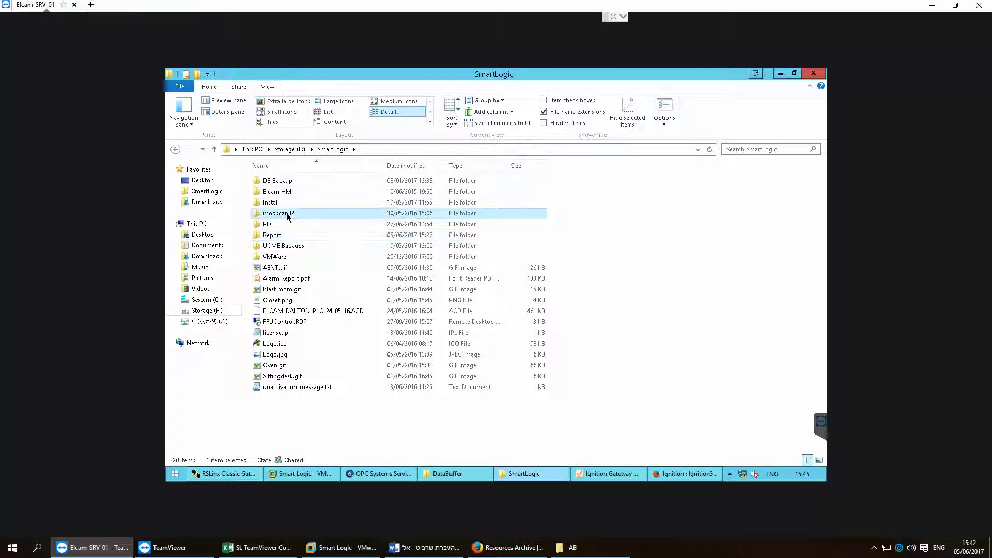
{"action": "double_click", "coordinate": [281, 255]}
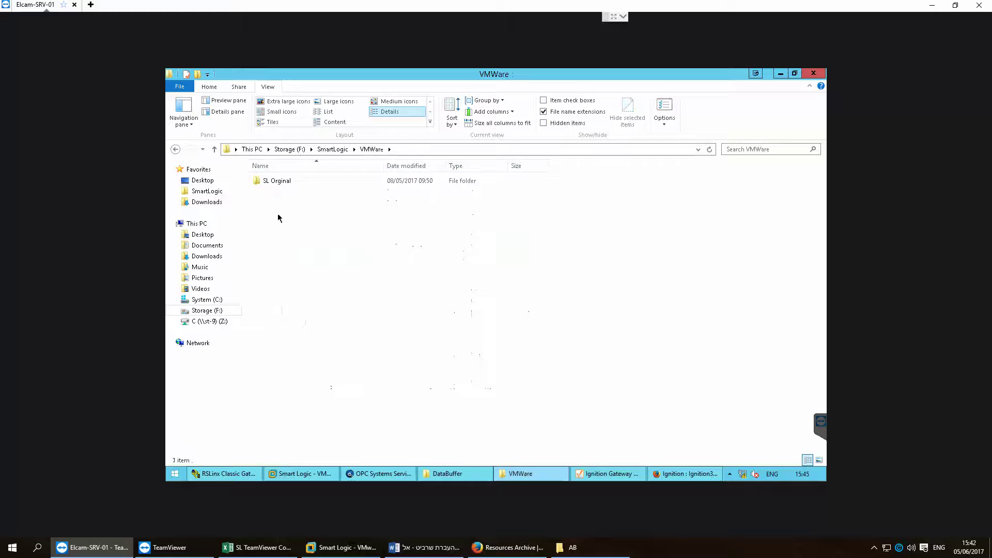
{"action": "double_click", "coordinate": [279, 183]}
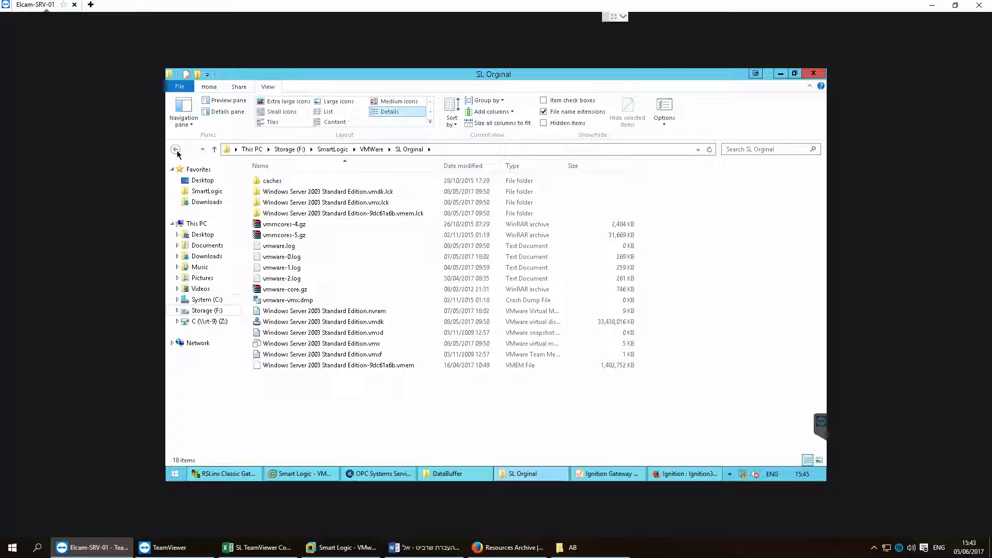
{"action": "left_click", "coordinate": [176, 149]}
{"action": "left_click", "coordinate": [175, 150]}
Minimize the Smart Logic VM, close the SmartLogic folder window, then show and minimize Word
{"action": "left_click", "coordinate": [304, 473]}
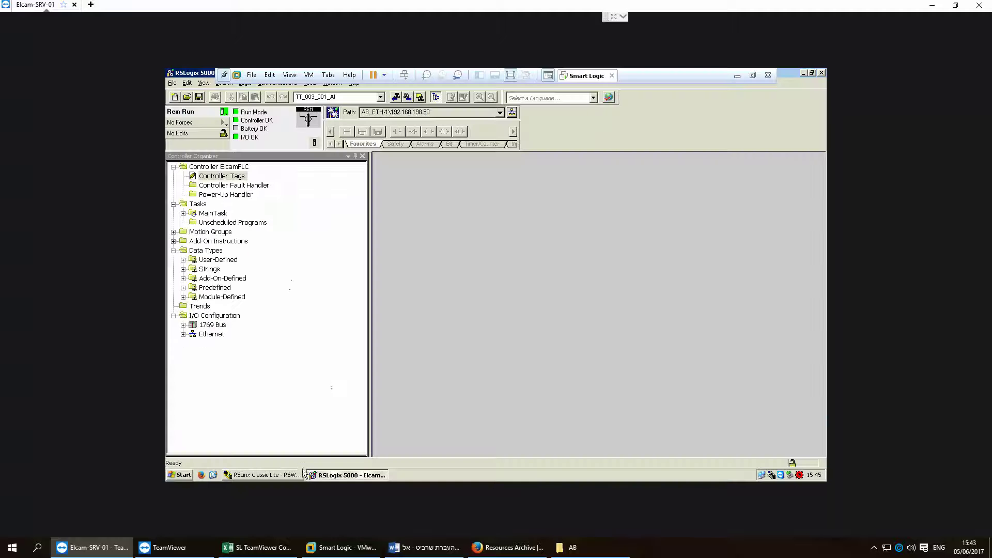
{"action": "left_click", "coordinate": [737, 78]}
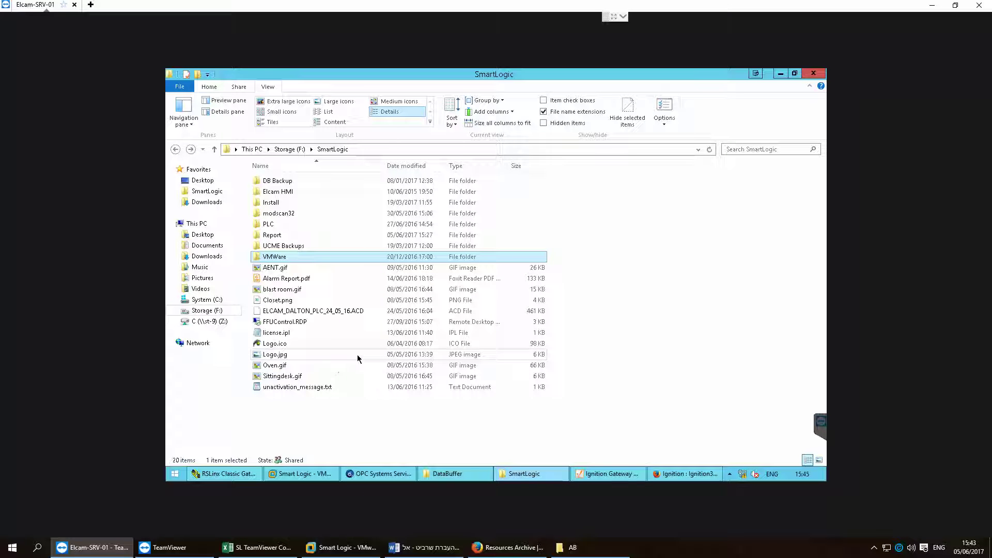
{"action": "left_click", "coordinate": [816, 76]}
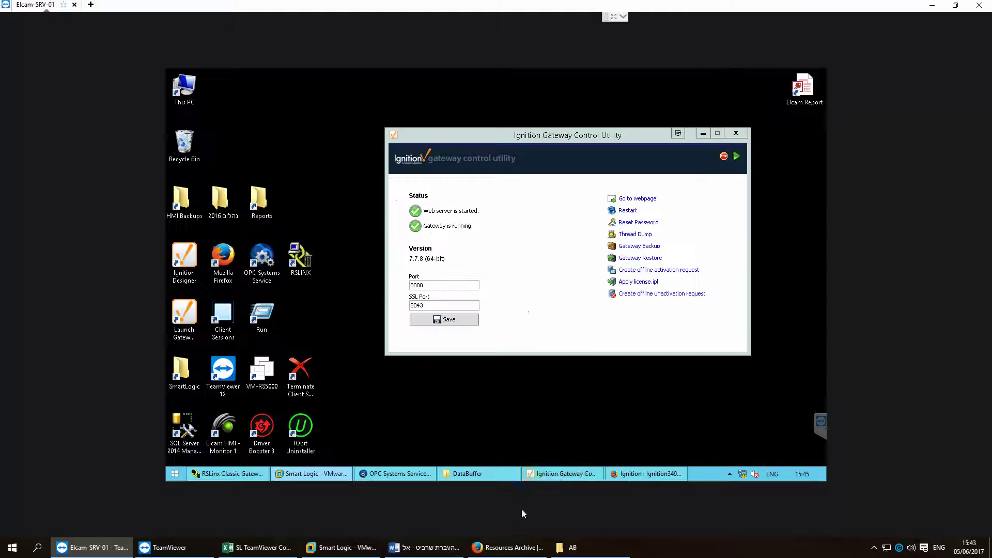
{"action": "left_click", "coordinate": [427, 549]}
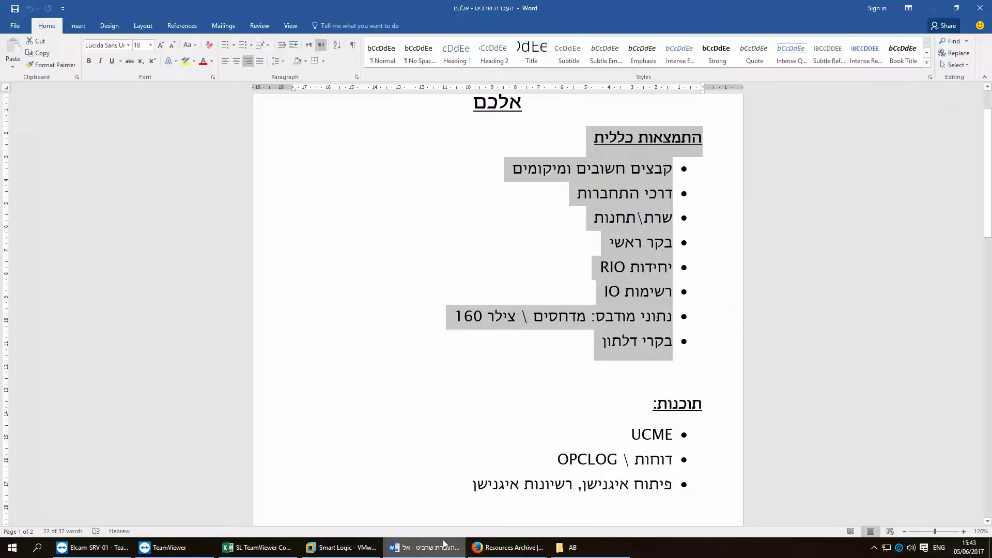
{"action": "left_click", "coordinate": [426, 548]}
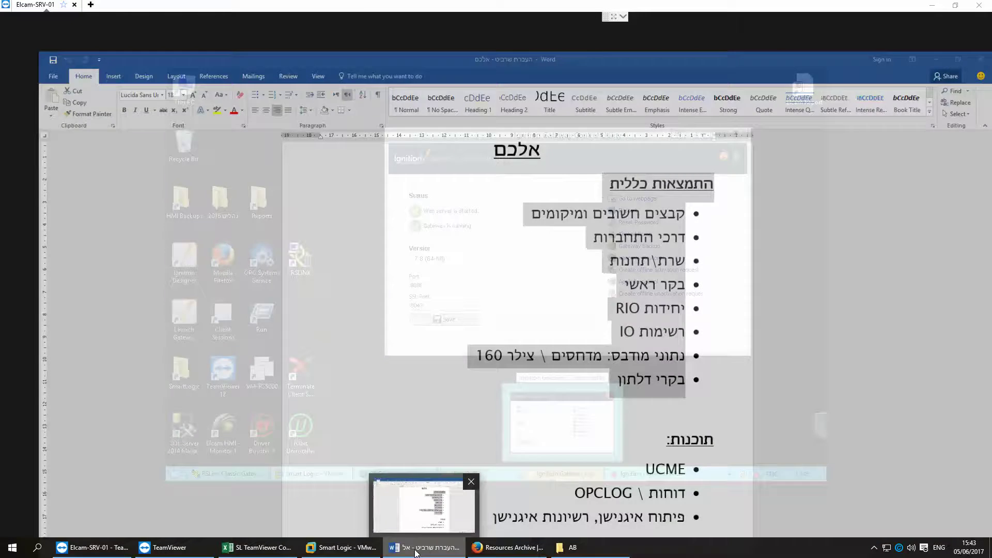
Review the license modules on Ignition's Licensing and Activation page, then bring up the local AB folder
{"action": "left_click", "coordinate": [646, 474]}
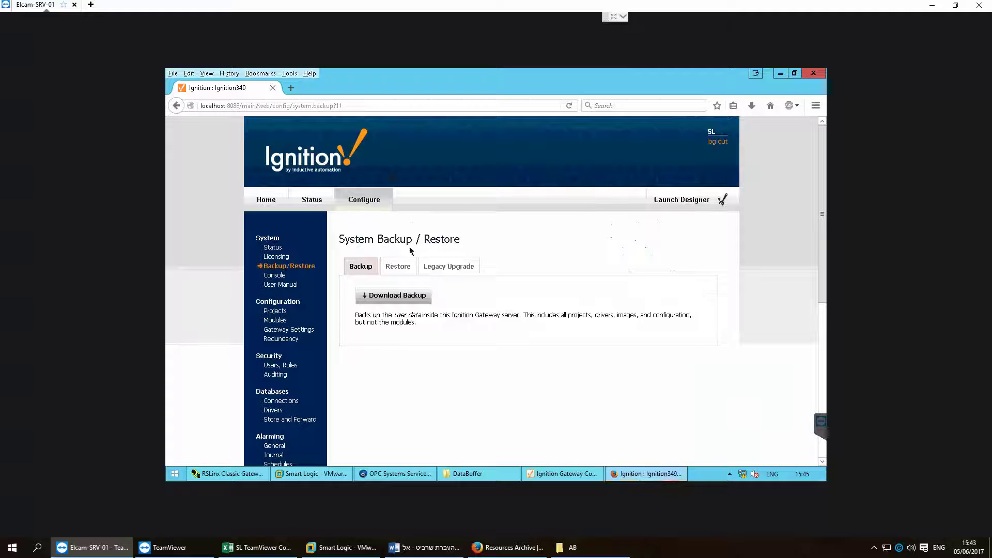
{"action": "left_click", "coordinate": [275, 257]}
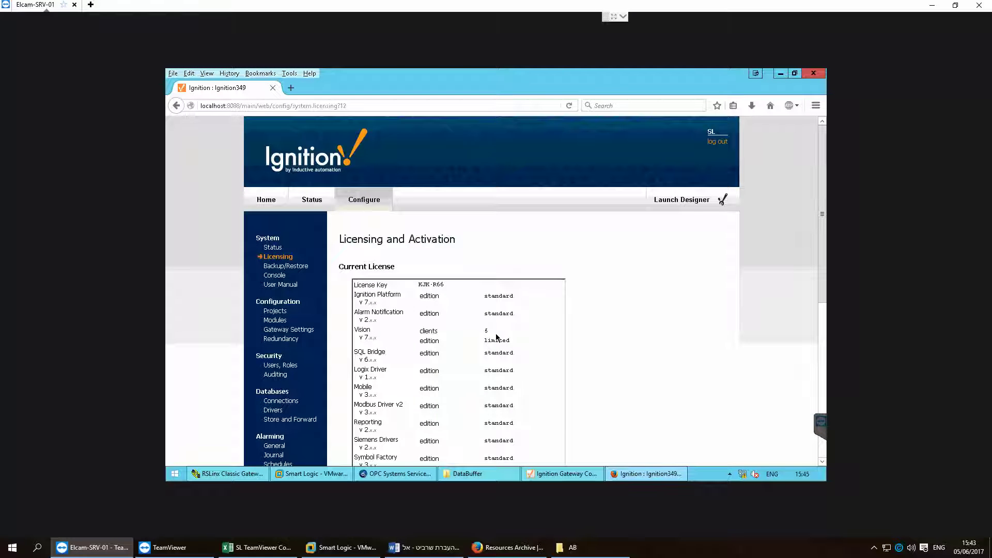
{"action": "scroll", "coordinate": [477, 331], "scroll_direction": "down", "scroll_amount": 8}
{"action": "scroll", "coordinate": [483, 332], "scroll_direction": "up", "scroll_amount": 4}
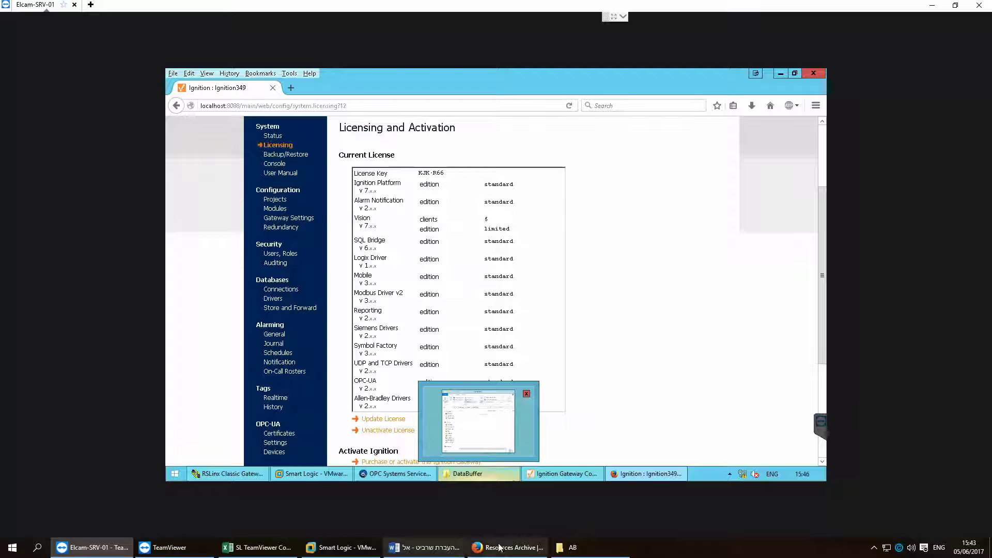
{"action": "left_click", "coordinate": [568, 547]}
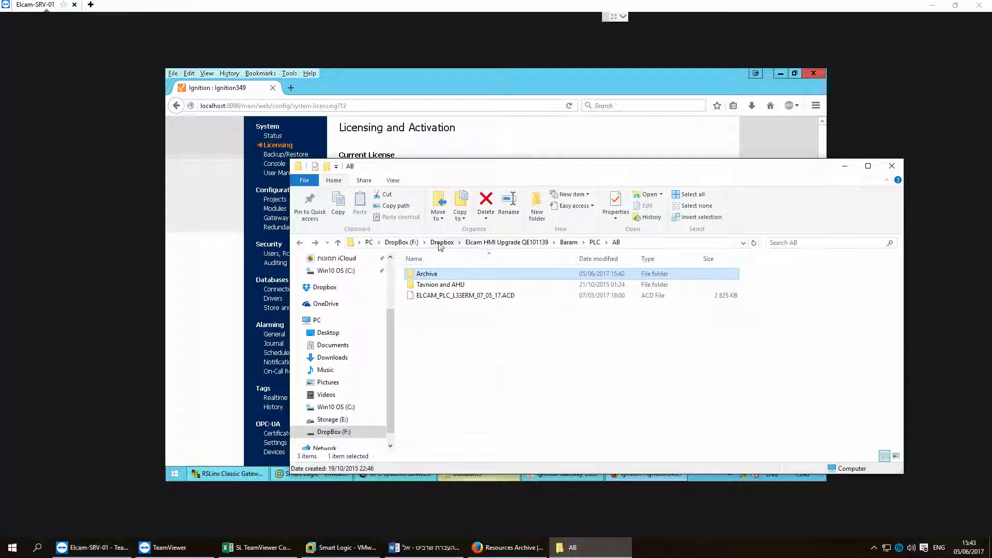
Open Elcam Upgrade information.xls and inspect the License Activation codes in B19–B20
{"action": "left_click", "coordinate": [483, 244]}
{"action": "double_click", "coordinate": [444, 339]}
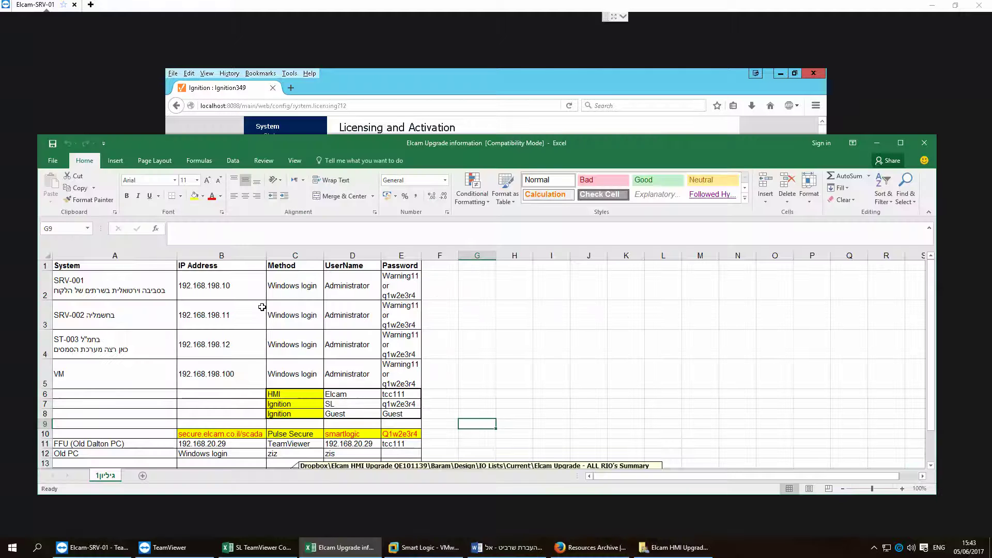
{"action": "scroll", "coordinate": [262, 307], "scroll_direction": "down", "scroll_amount": 3}
{"action": "scroll", "coordinate": [224, 331], "scroll_direction": "up", "scroll_amount": 1}
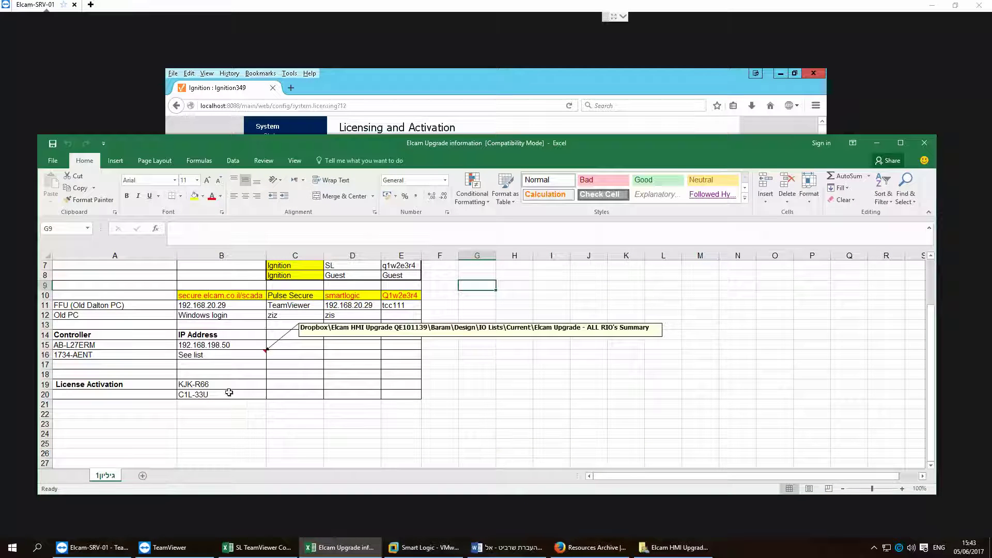
{"action": "left_click_drag", "start_coordinate": [207, 384], "coordinate": [246, 410]}
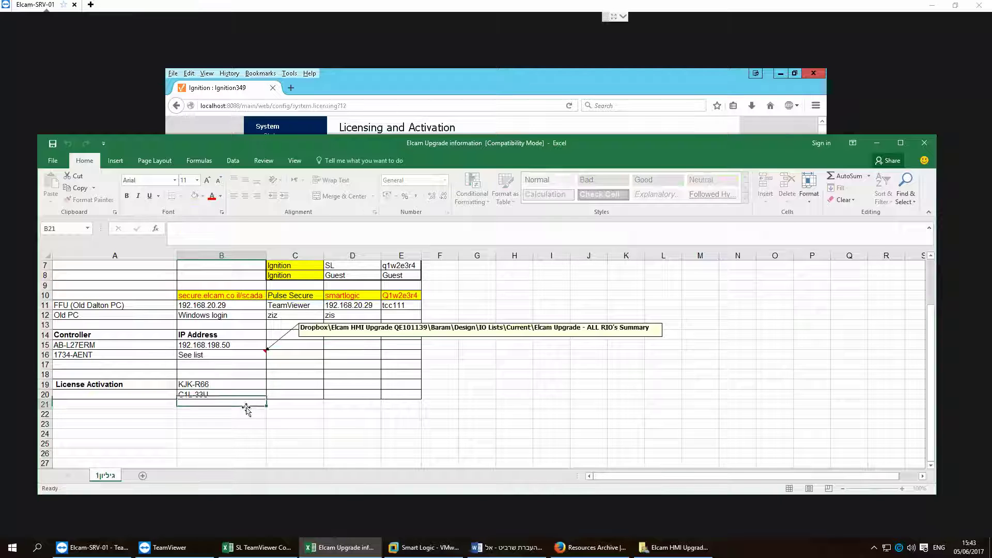
{"action": "double_click", "coordinate": [209, 394]}
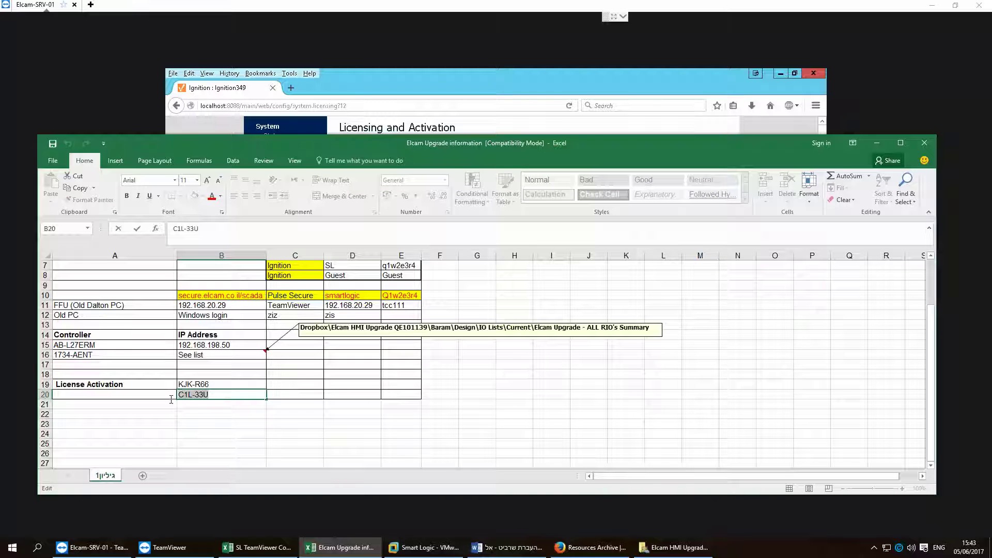
{"action": "left_click_drag", "start_coordinate": [177, 395], "coordinate": [208, 395]}
{"action": "scroll", "coordinate": [153, 367], "scroll_direction": "up", "scroll_amount": 2}
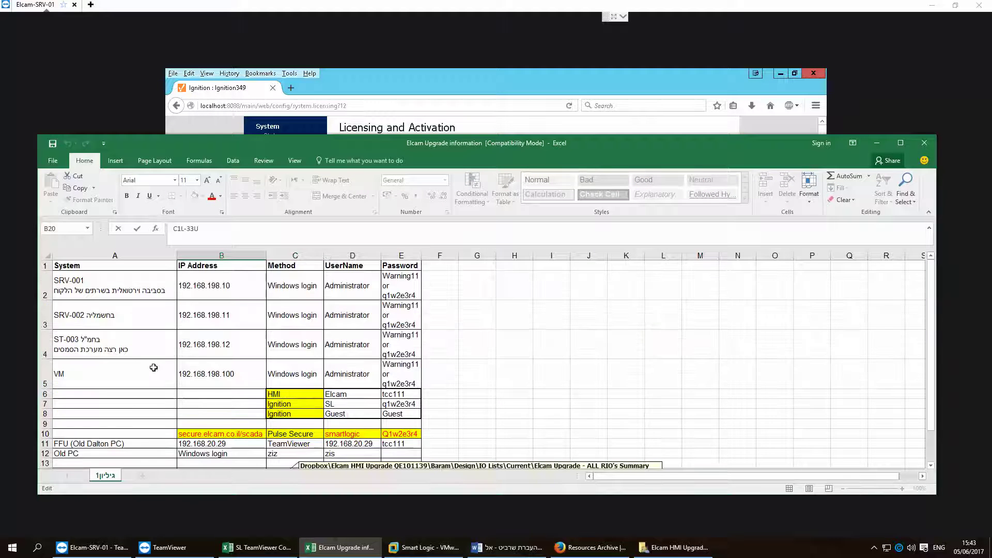
{"action": "left_click", "coordinate": [109, 318]}
{"action": "scroll", "coordinate": [150, 366], "scroll_direction": "down", "scroll_amount": 5}
{"action": "scroll", "coordinate": [131, 366], "scroll_direction": "up", "scroll_amount": 2}
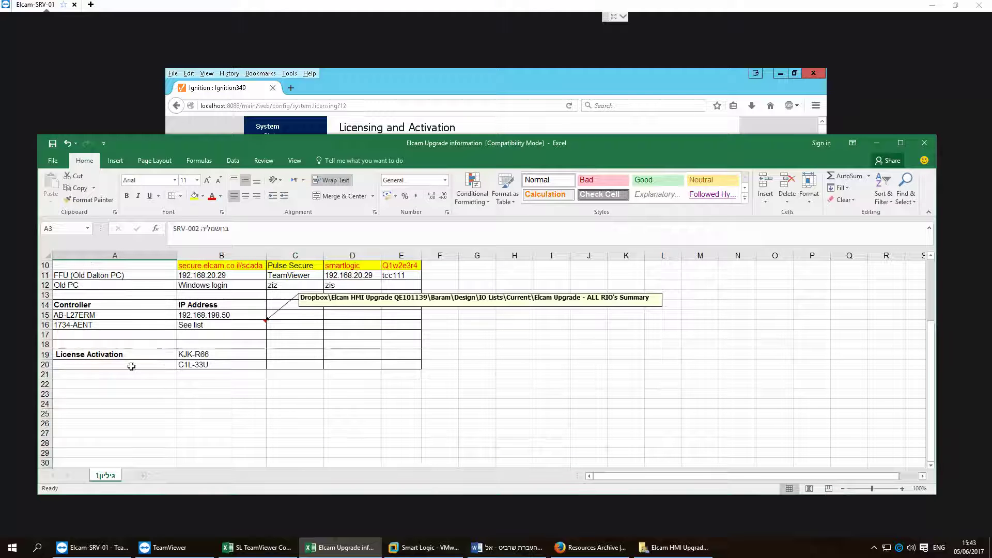
Label C19 'שרת ראשי' and C20 'שרת חשמליה' in Hebrew, then close the workbook
{"action": "left_click", "coordinate": [275, 367]}
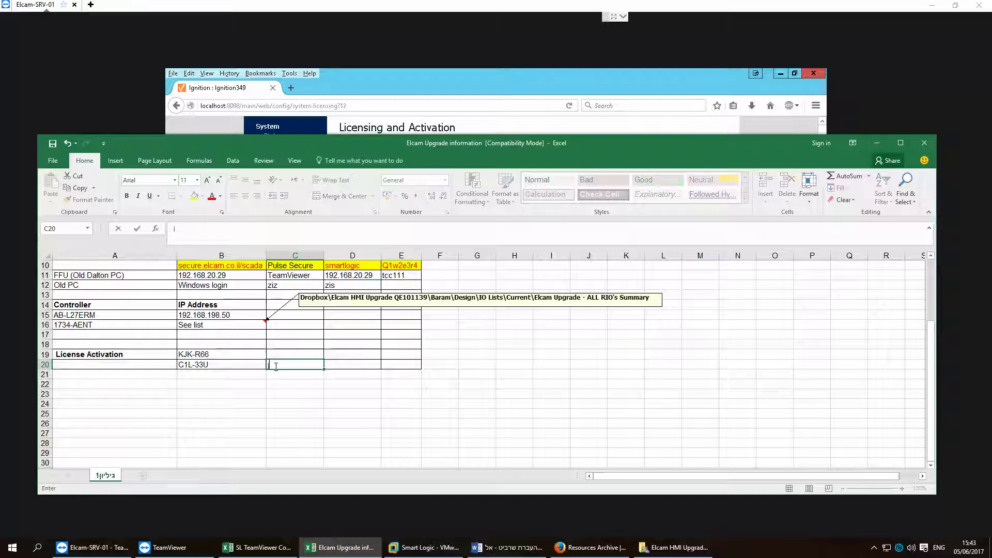
{"action": "key", "text": "alt+shift"}
{"action": "left_click", "coordinate": [297, 356]}
{"action": "type", "text": "שרת ח"}
{"action": "key", "text": "BackSpace"}
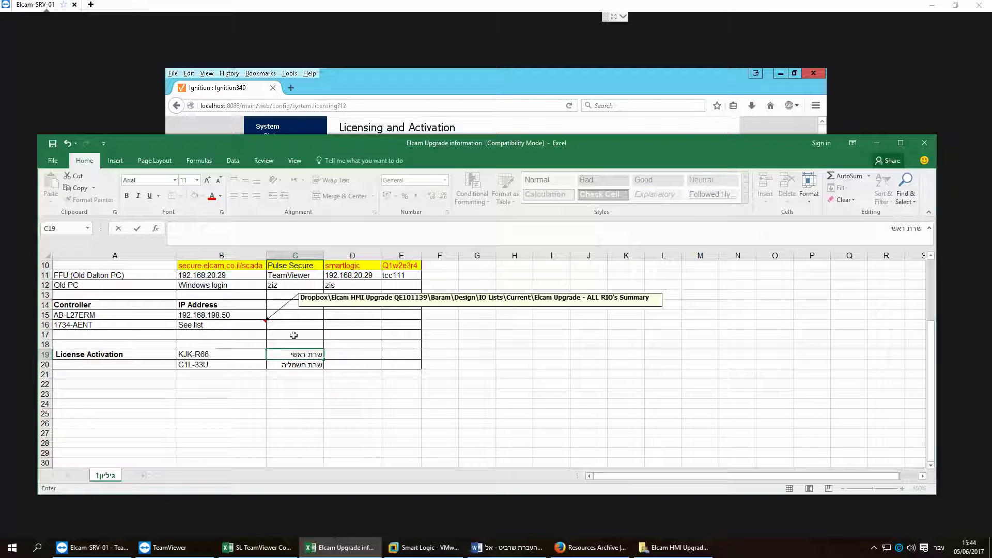
{"action": "type", "text": "ראשי"}
{"action": "left_click", "coordinate": [293, 336]}
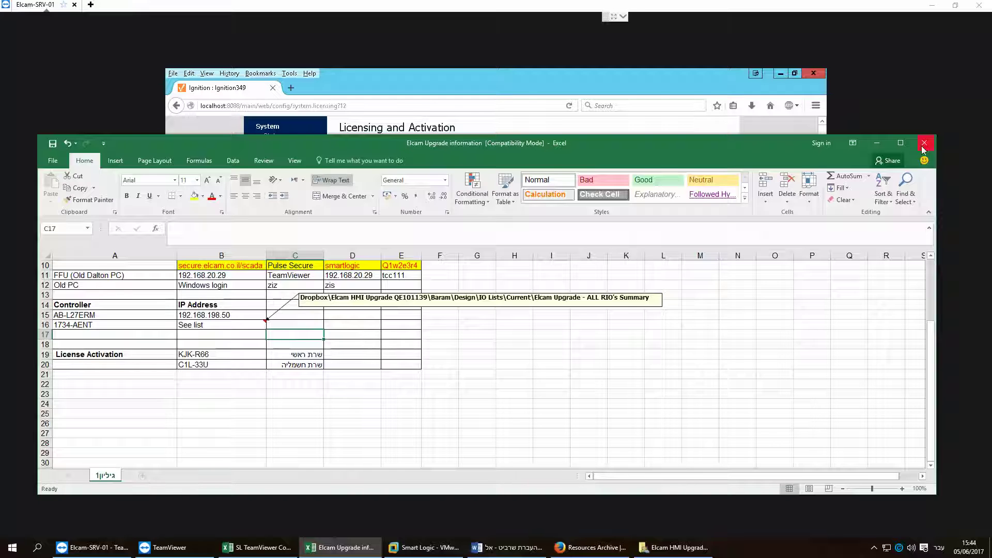
{"action": "left_click", "coordinate": [924, 144]}
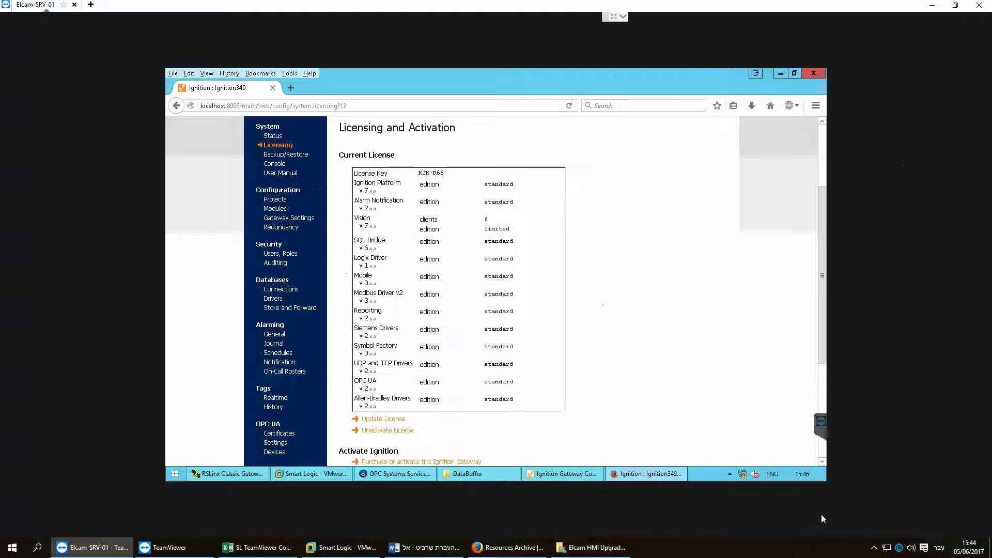
Return to the gateway Home page and highlight the Elcam-HMI and Elcam-HMI-Mobile project names
{"action": "scroll", "coordinate": [362, 316], "scroll_direction": "up", "scroll_amount": 3}
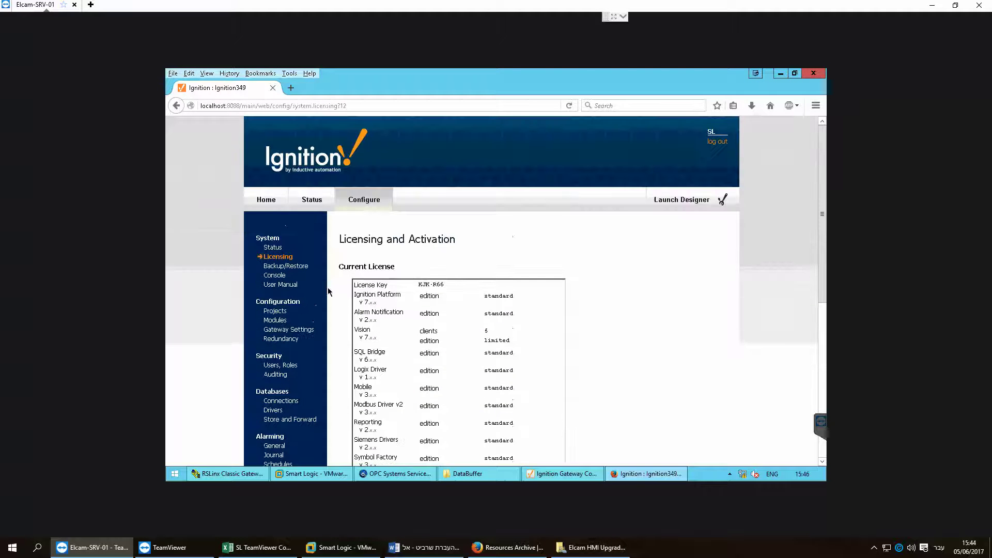
{"action": "left_click", "coordinate": [266, 199]}
{"action": "left_click_drag", "start_coordinate": [364, 302], "coordinate": [298, 303]}
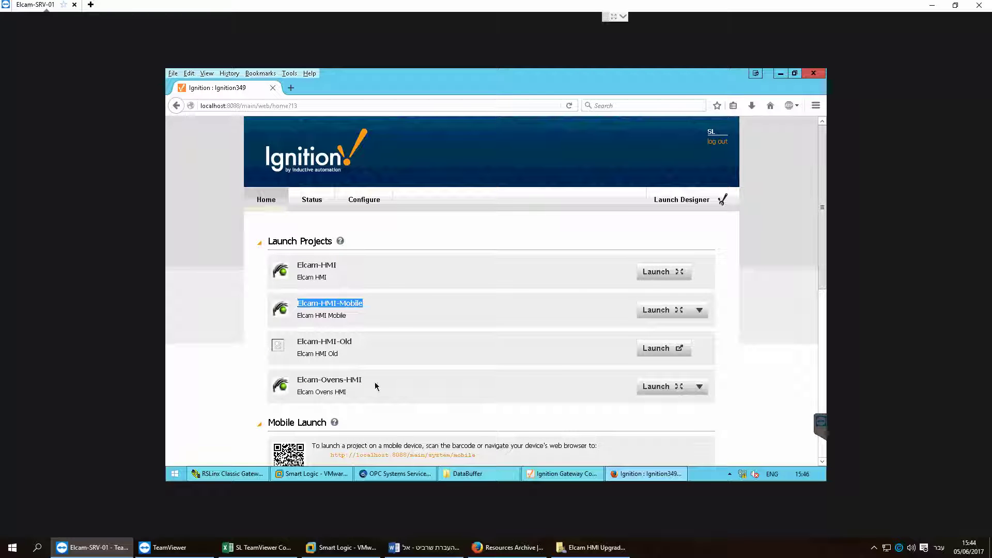
{"action": "left_click_drag", "start_coordinate": [338, 264], "coordinate": [310, 264]}
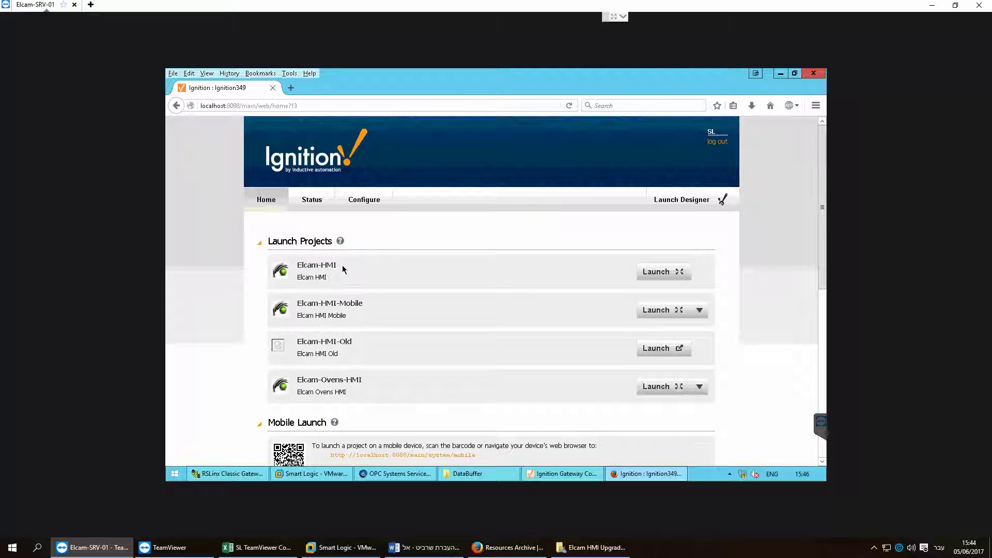
{"action": "left_click_drag", "start_coordinate": [332, 283], "coordinate": [300, 273]}
{"action": "left_click", "coordinate": [346, 318]}
{"action": "left_click_drag", "start_coordinate": [346, 315], "coordinate": [297, 265]}
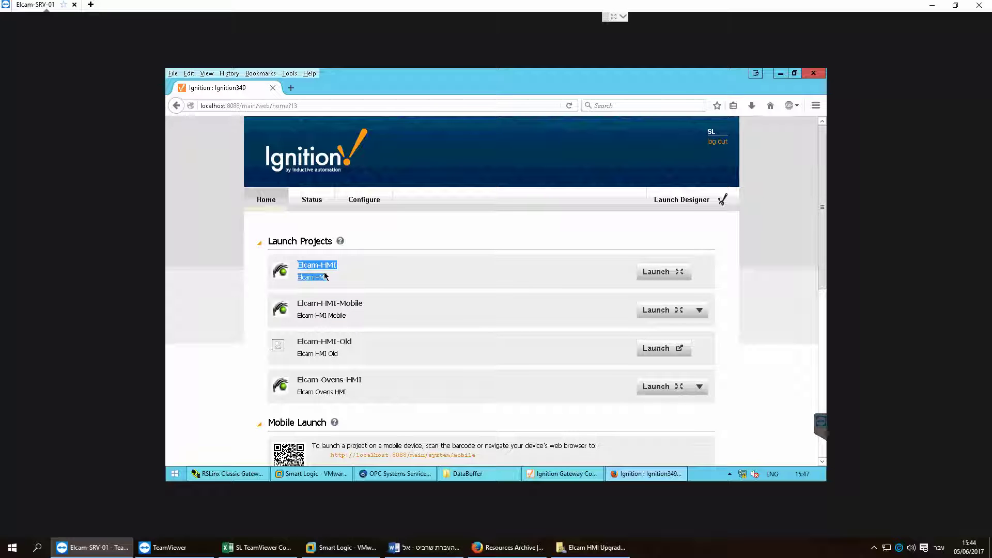
{"action": "scroll", "coordinate": [398, 401], "scroll_direction": "down", "scroll_amount": 3}
{"action": "left_click_drag", "start_coordinate": [347, 282], "coordinate": [298, 272]}
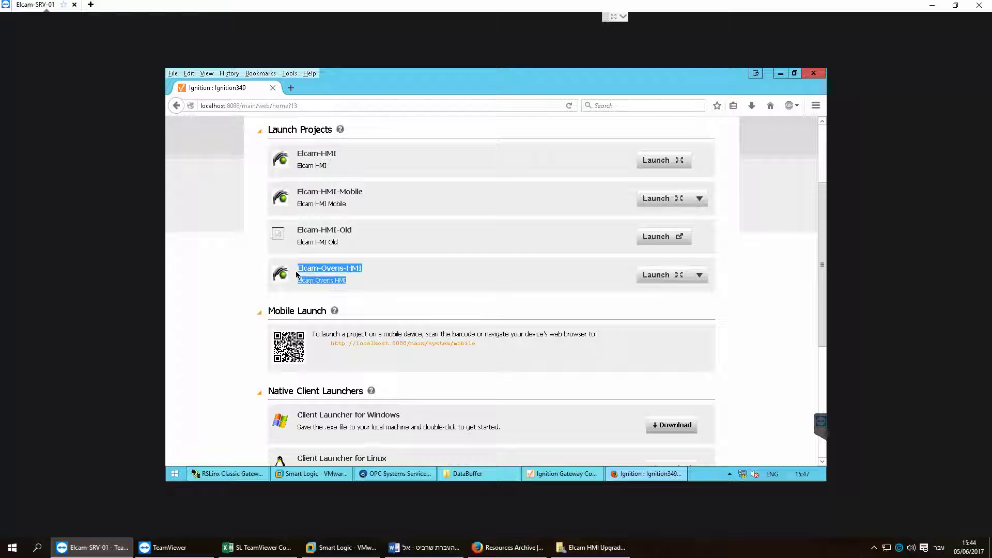
Select and inspect cells A7 to C8 in the TeamViewer contacts spreadsheet
{"action": "left_click", "coordinate": [257, 547]}
{"action": "scroll", "coordinate": [434, 326], "scroll_direction": "up", "scroll_amount": 4}
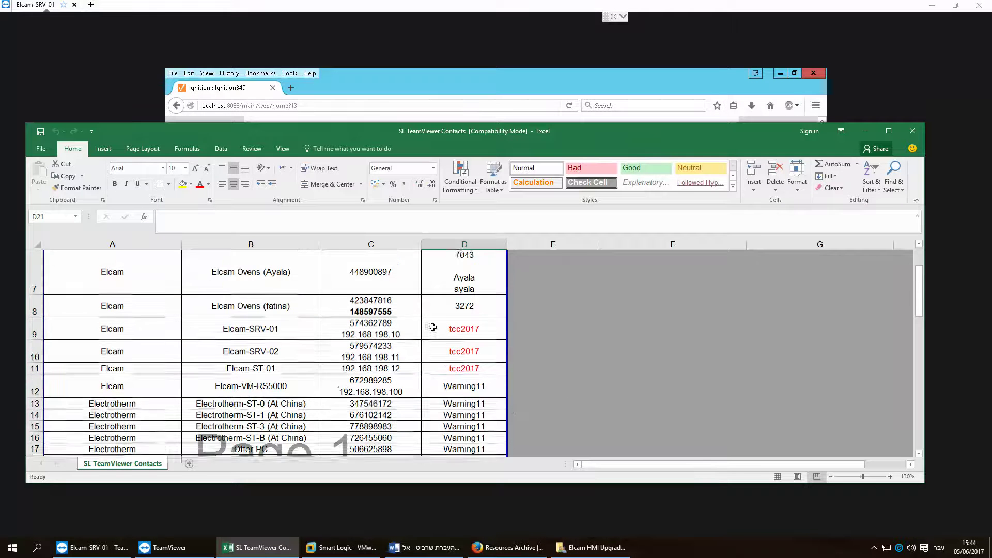
{"action": "scroll", "coordinate": [408, 349], "scroll_direction": "up", "scroll_amount": 1}
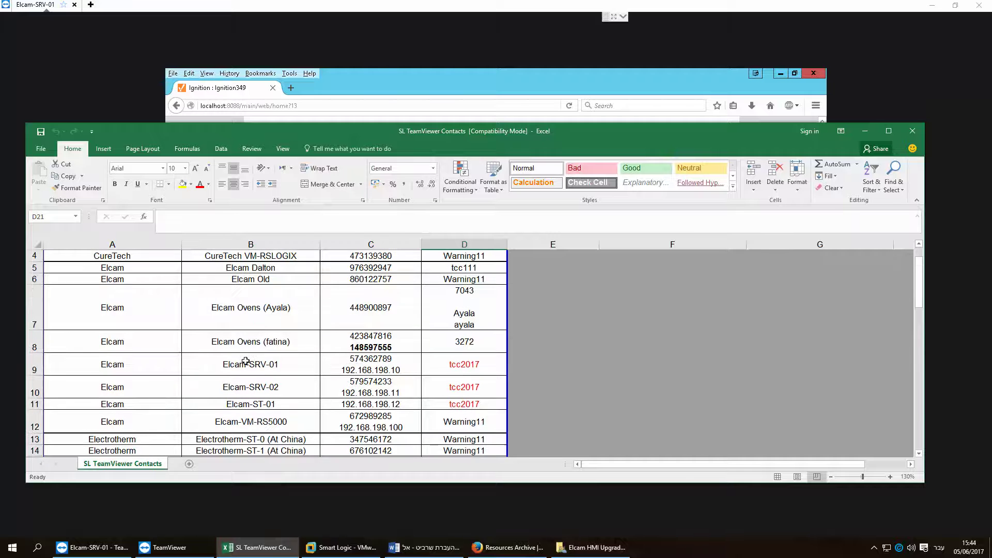
{"action": "left_click_drag", "start_coordinate": [128, 310], "coordinate": [482, 344]}
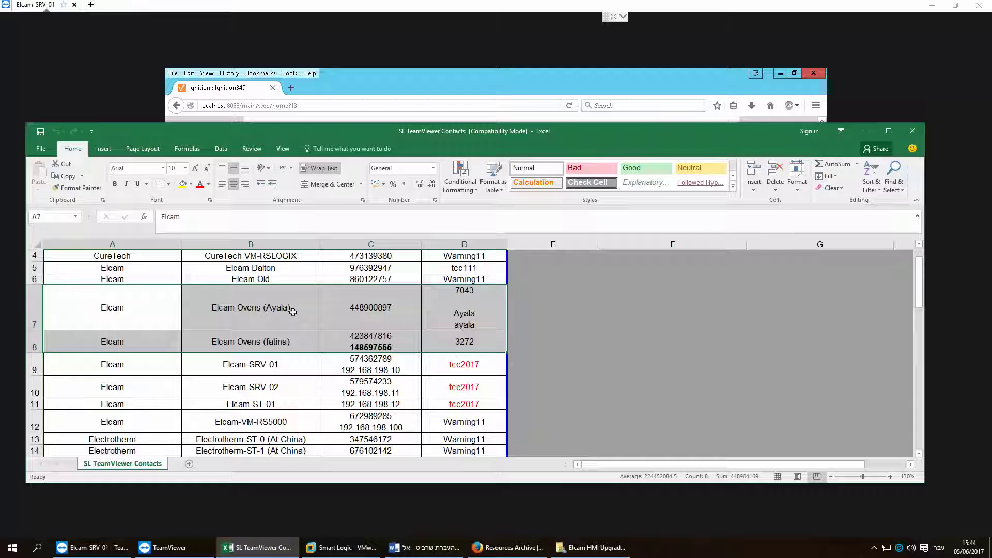
{"action": "double_click", "coordinate": [382, 315]}
{"action": "double_click", "coordinate": [373, 336]}
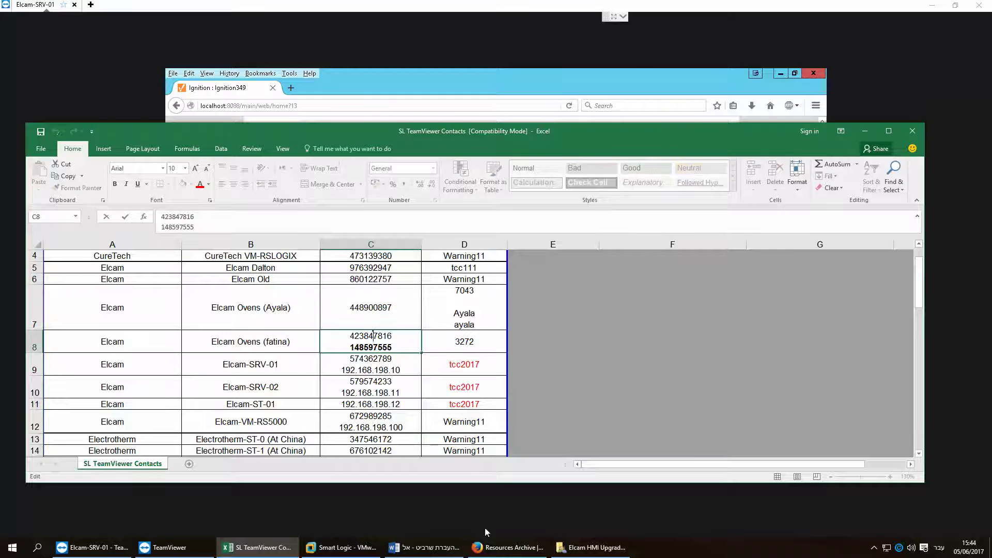
Close the local browser, switch to the remote server session, and reload the Ignition gateway page
{"action": "mouse_move", "coordinate": [501, 556]}
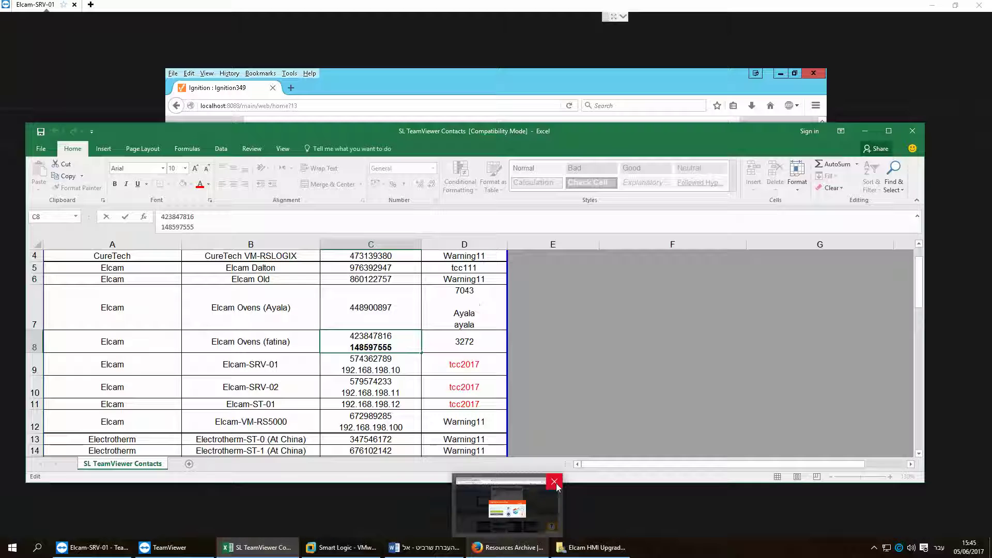
{"action": "left_click", "coordinate": [554, 482]}
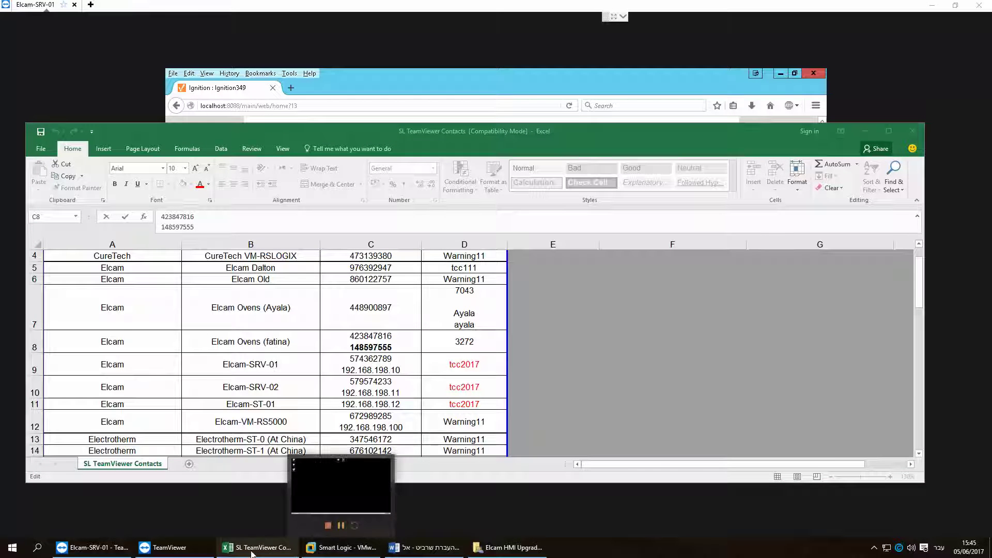
{"action": "left_click", "coordinate": [91, 547]}
{"action": "scroll", "coordinate": [365, 365], "scroll_direction": "up", "scroll_amount": 3}
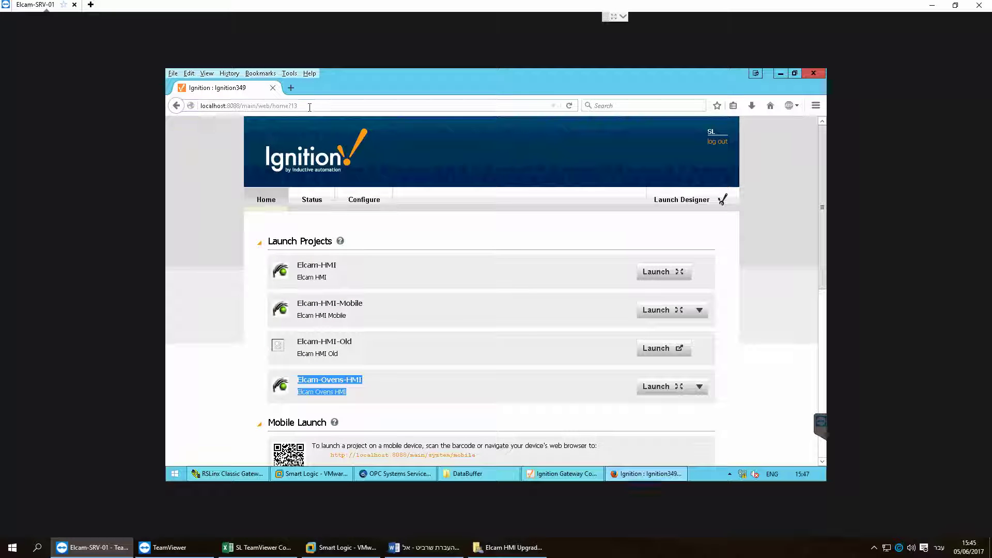
{"action": "left_click", "coordinate": [249, 106]}
{"action": "key", "text": "Return"}
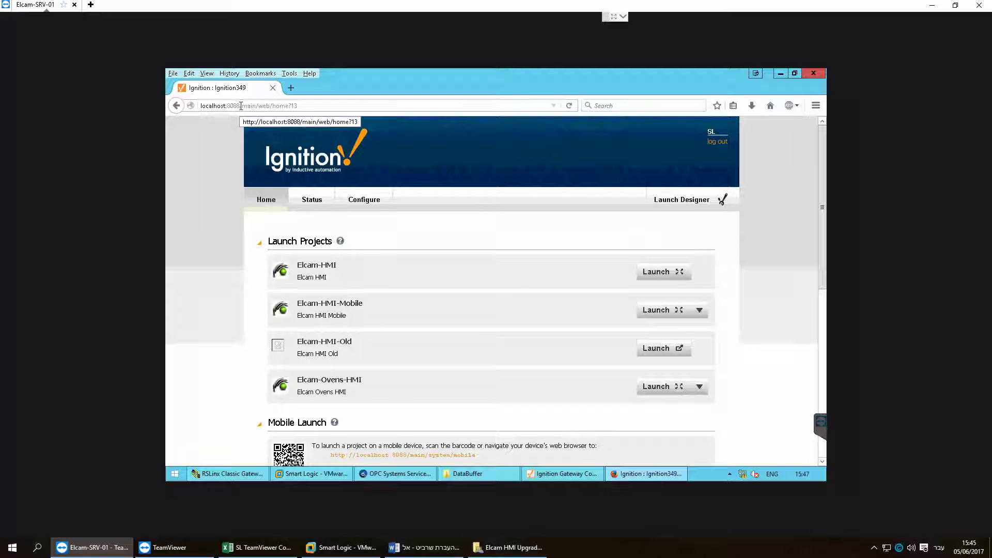
{"action": "mouse_move", "coordinate": [744, 475]}
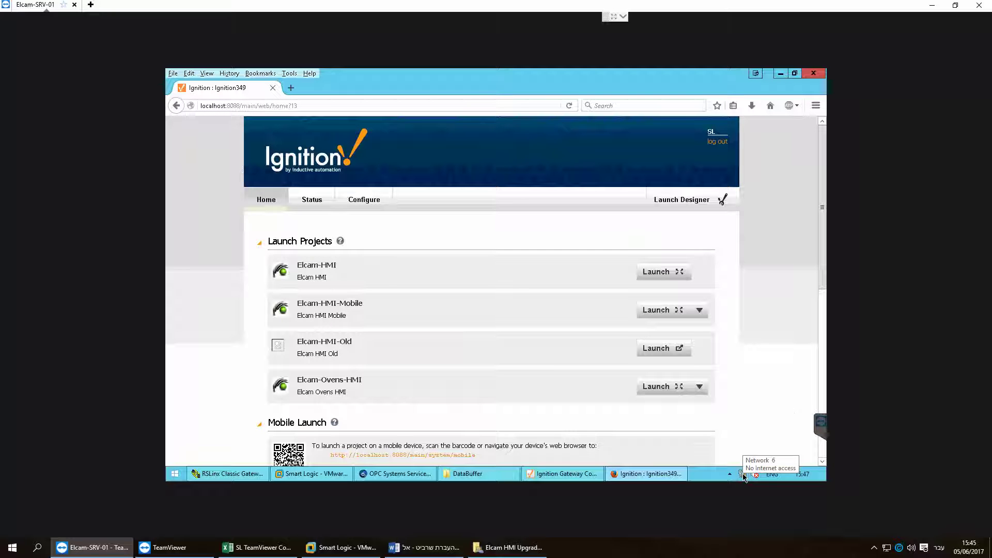
{"action": "right_click", "coordinate": [744, 476]}
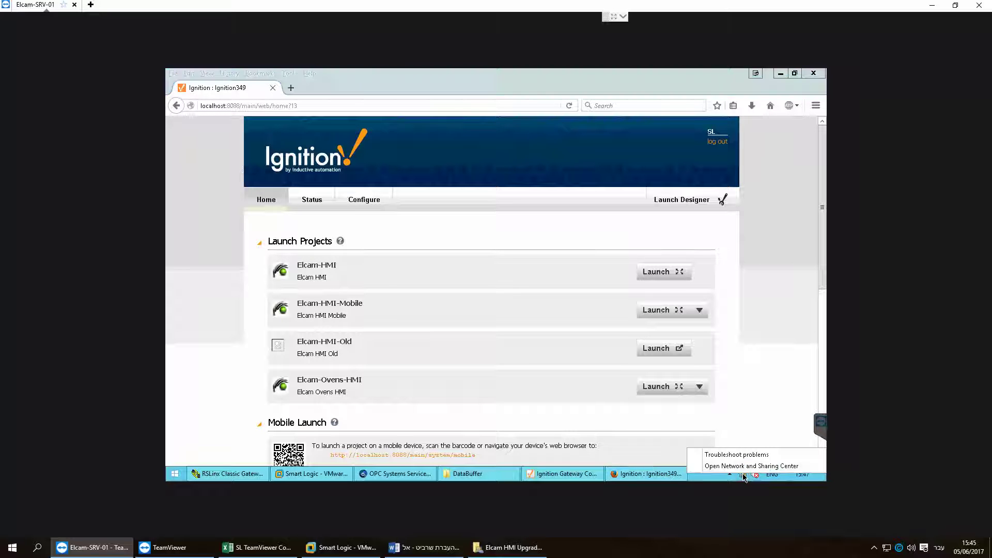
{"action": "left_click", "coordinate": [621, 420]}
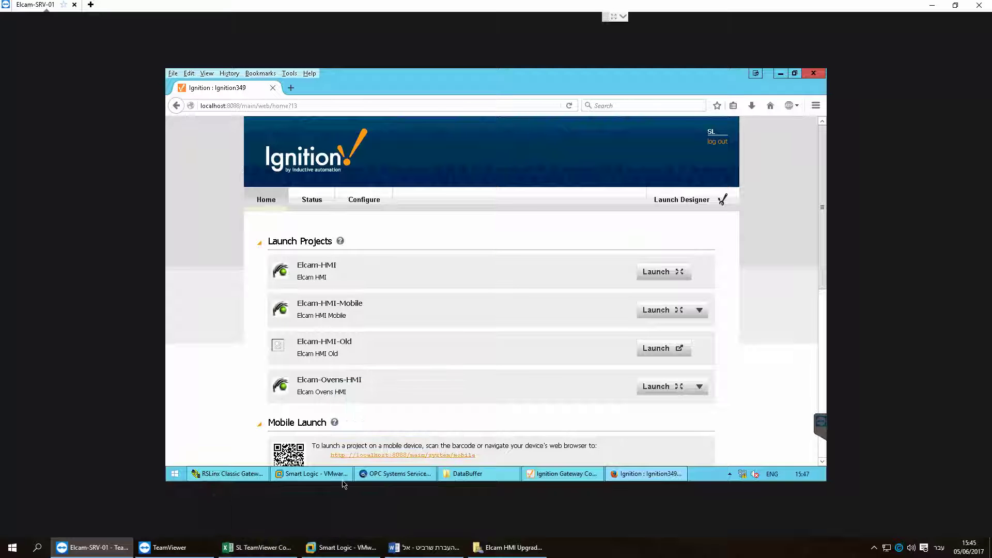
Change the TeamViewer Partner ID to read 192.168.198.10
{"action": "mouse_move", "coordinate": [371, 553]}
{"action": "left_click", "coordinate": [171, 547]}
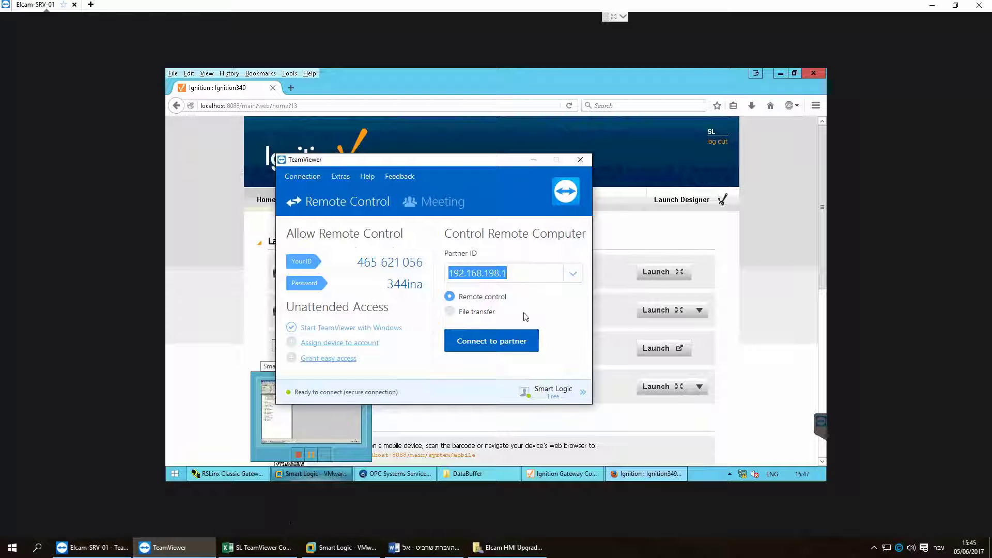
{"action": "left_click", "coordinate": [515, 274]}
{"action": "type", "text": "0"}
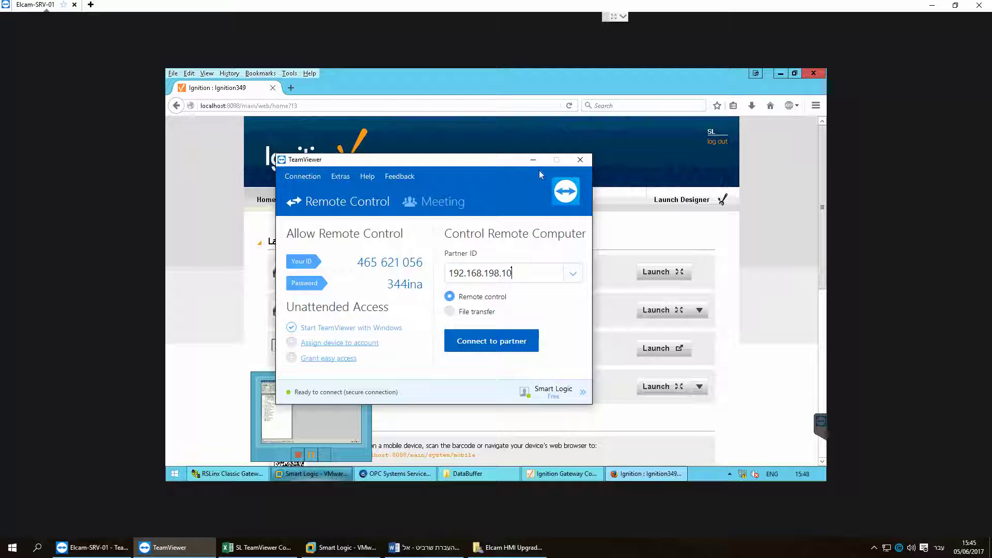
Select C7:C8 in the contacts spreadsheet, then return through the VM to the remote server session
{"action": "left_click", "coordinate": [257, 548]}
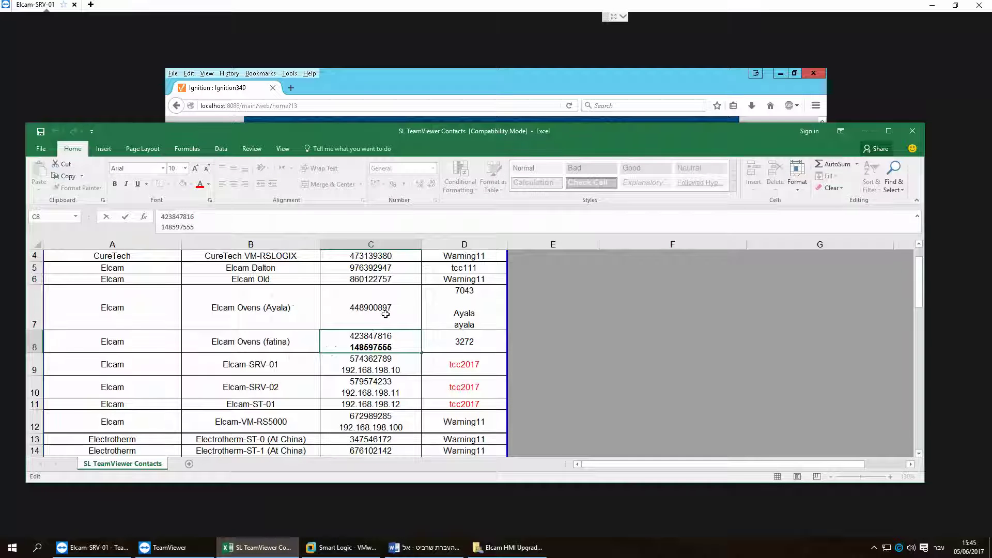
{"action": "left_click", "coordinate": [385, 314]}
{"action": "left_click_drag", "start_coordinate": [385, 314], "coordinate": [384, 342]}
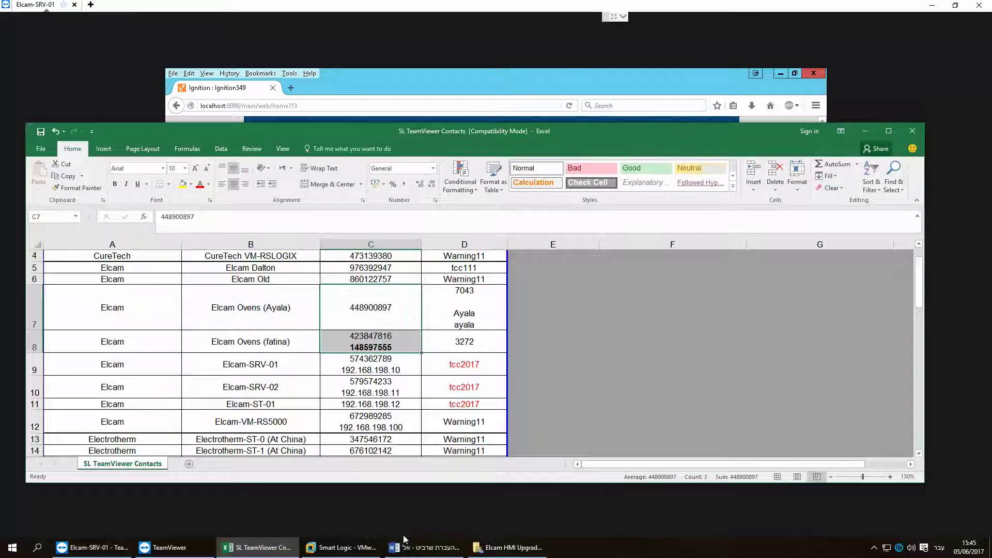
{"action": "mouse_move", "coordinate": [425, 546]}
{"action": "mouse_move", "coordinate": [364, 549]}
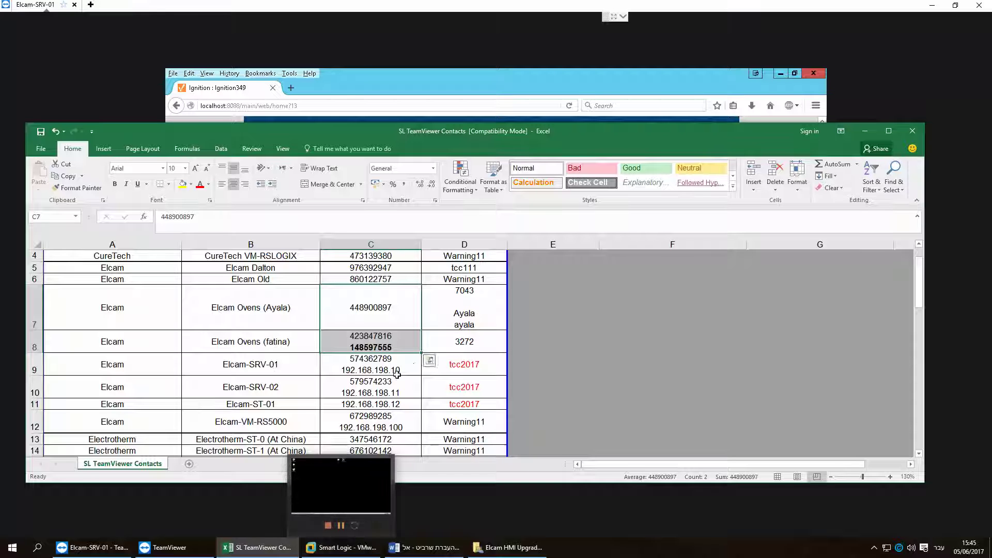
{"action": "left_click", "coordinate": [348, 551]}
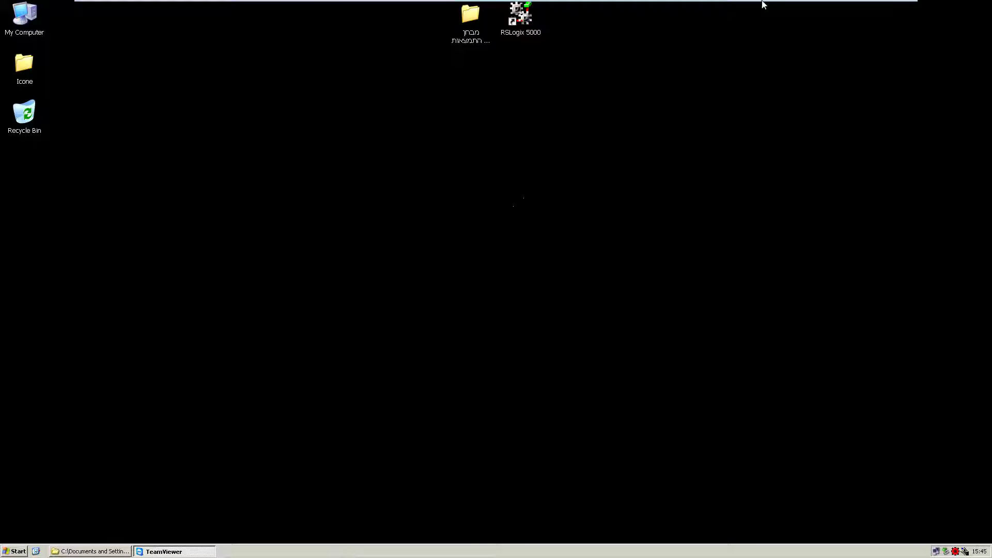
{"action": "left_click", "coordinate": [878, 10]}
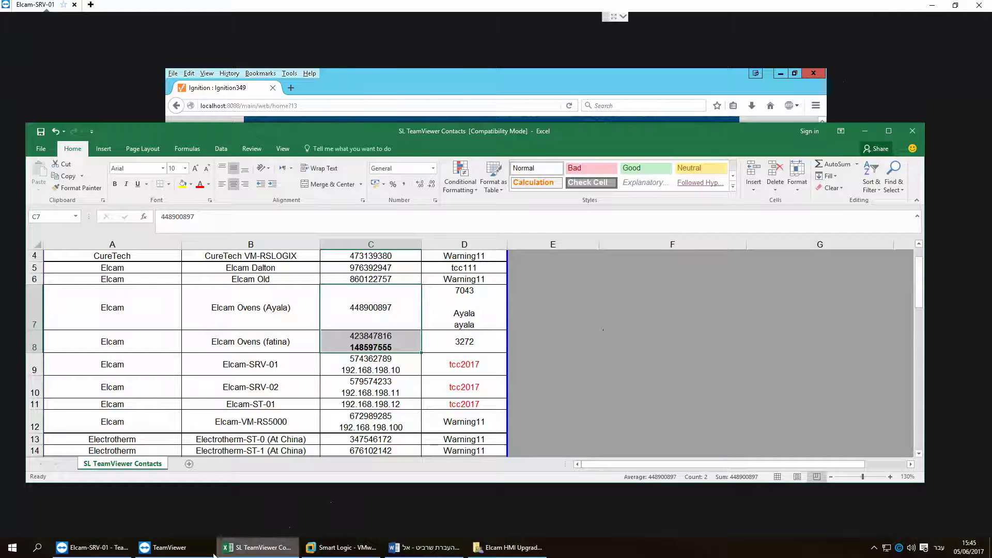
{"action": "left_click", "coordinate": [83, 499]}
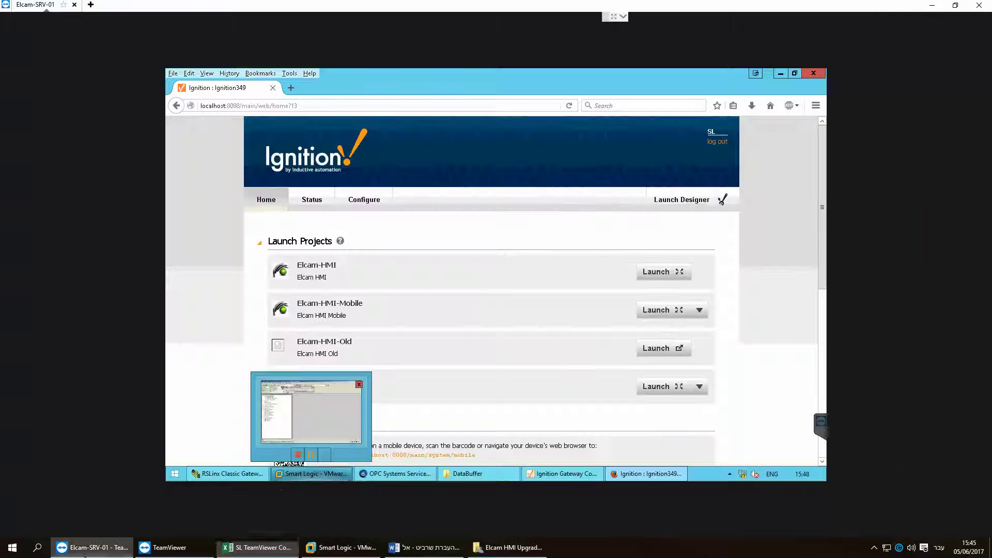
Open the gateway at 192.168.198.10:8088/main/web from Firefox's address bar
{"action": "left_click", "coordinate": [312, 106]}
{"action": "type", "text": "192"}
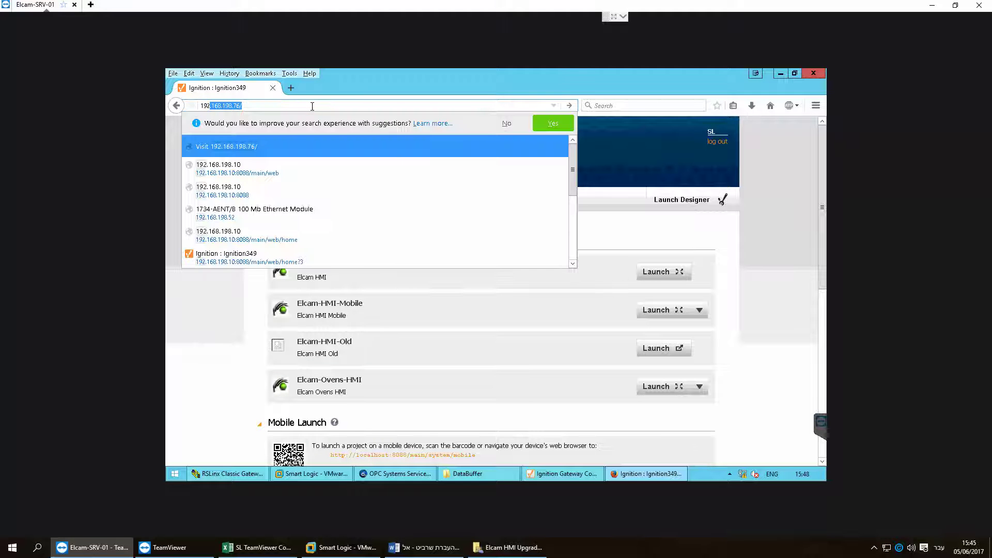
{"action": "key", "text": "Escape"}
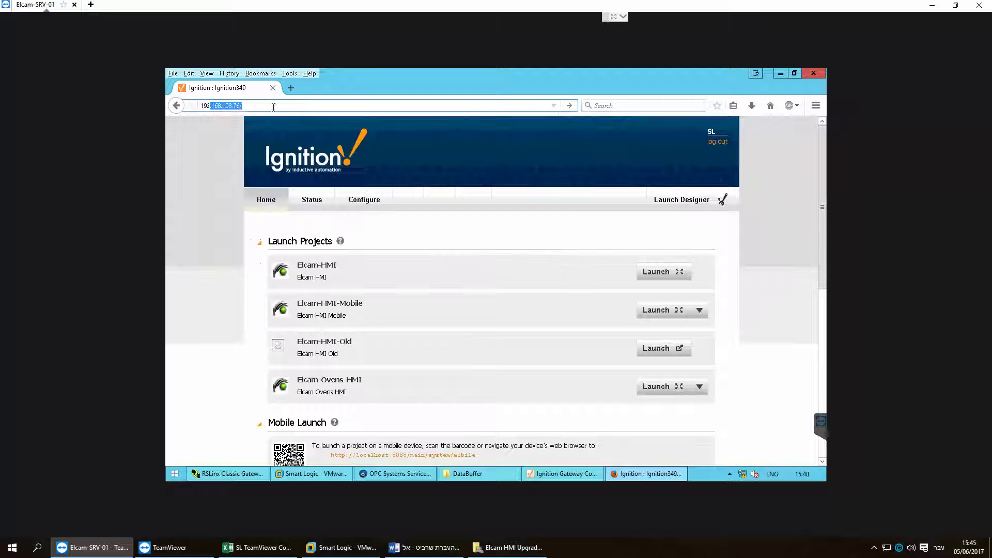
{"action": "left_click", "coordinate": [235, 106]}
{"action": "type", "text": "10"}
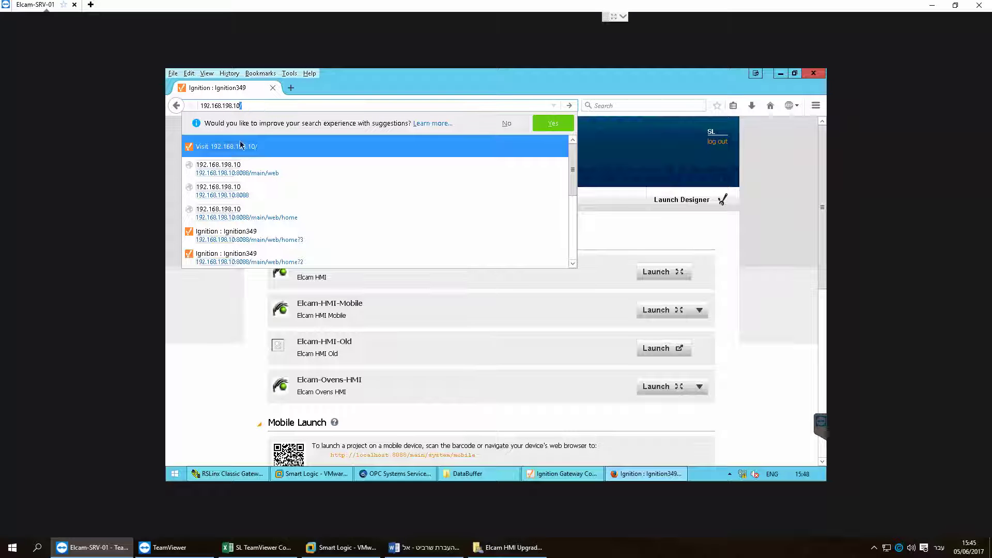
{"action": "left_click", "coordinate": [248, 176]}
Attempt to log in with the saved username and the account password
{"action": "left_click", "coordinate": [497, 248]}
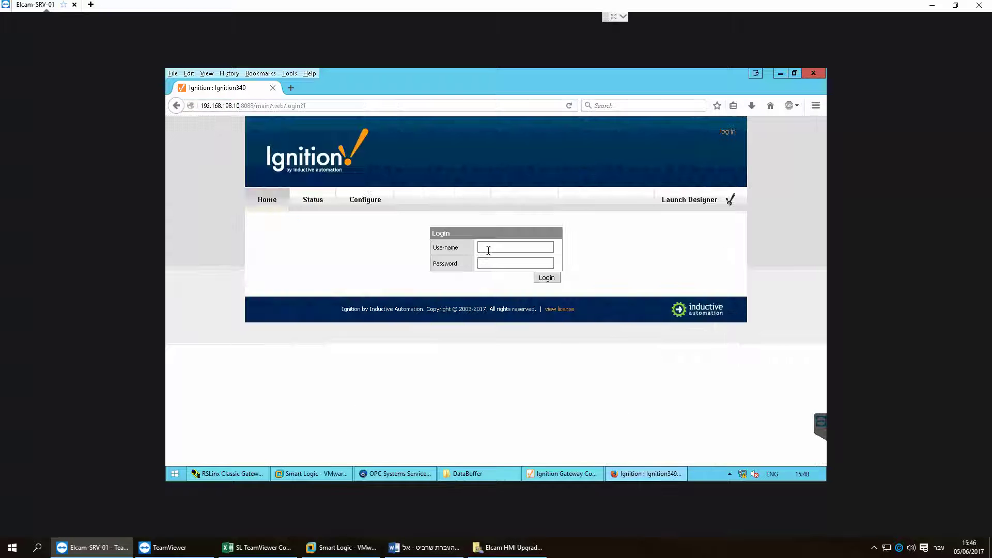
{"action": "left_click", "coordinate": [497, 259]}
{"action": "type", "text": "•••"}
{"action": "key", "text": "Return"}
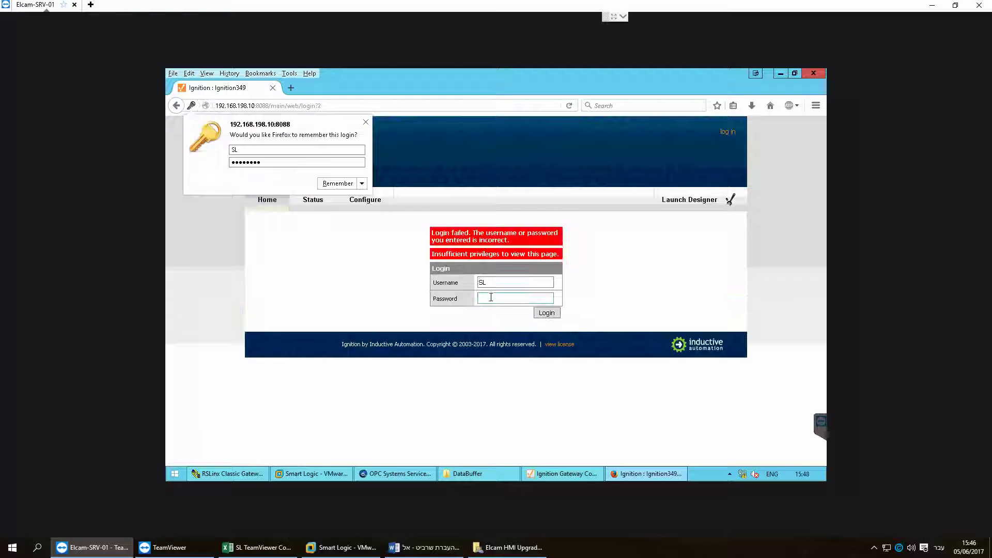
Correct the username, re-enter the password, log in, and scroll the gateway Home page
{"action": "left_click", "coordinate": [491, 297]}
{"action": "left_click", "coordinate": [505, 284]}
{"action": "type", "text": "/1"}
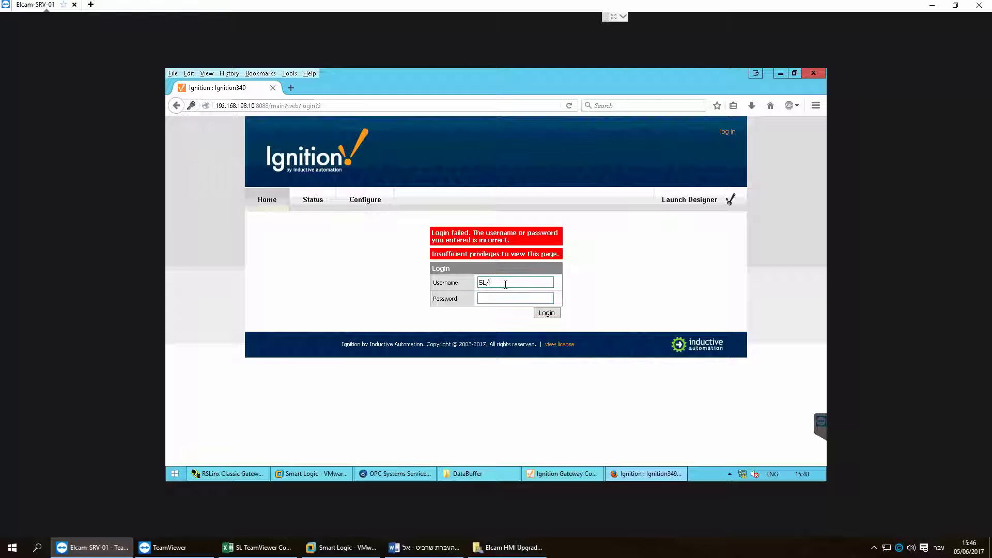
{"action": "key", "text": "BackSpace"}
{"action": "key", "text": "BackSpace"}
{"action": "key", "text": "alt+shift"}
{"action": "left_click", "coordinate": [516, 298]}
{"action": "type", "text": "********"}
{"action": "left_click", "coordinate": [547, 313]}
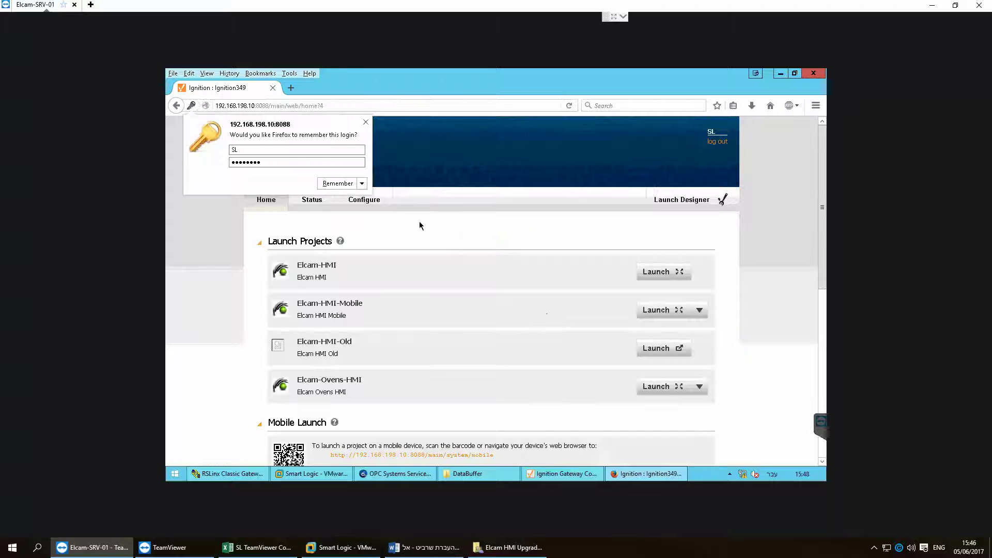
{"action": "scroll", "coordinate": [680, 354], "scroll_direction": "down", "scroll_amount": 6}
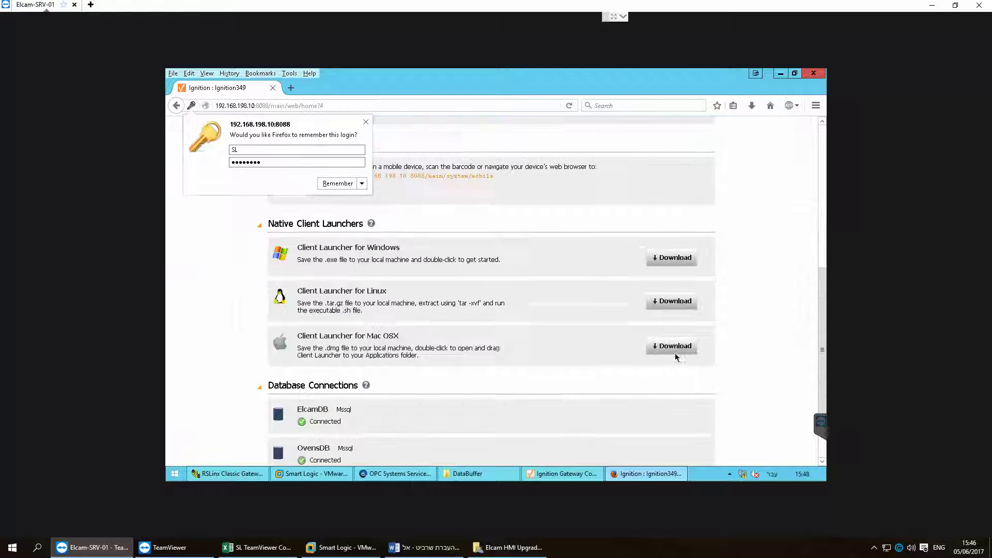